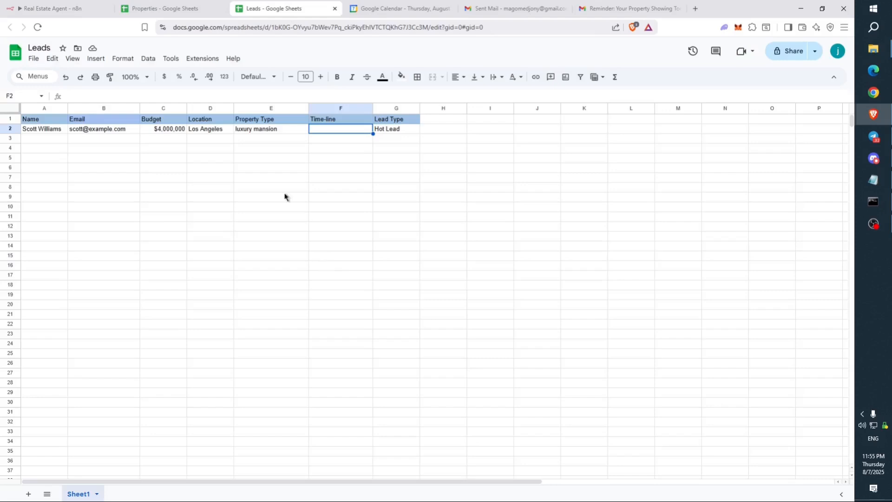
# - Delete the lead row A2:G2 from the Leads sheet, review the Properties listings, and return to the workflow
pyautogui.moveTo(387, 129); pyautogui.dragTo(40, 127)
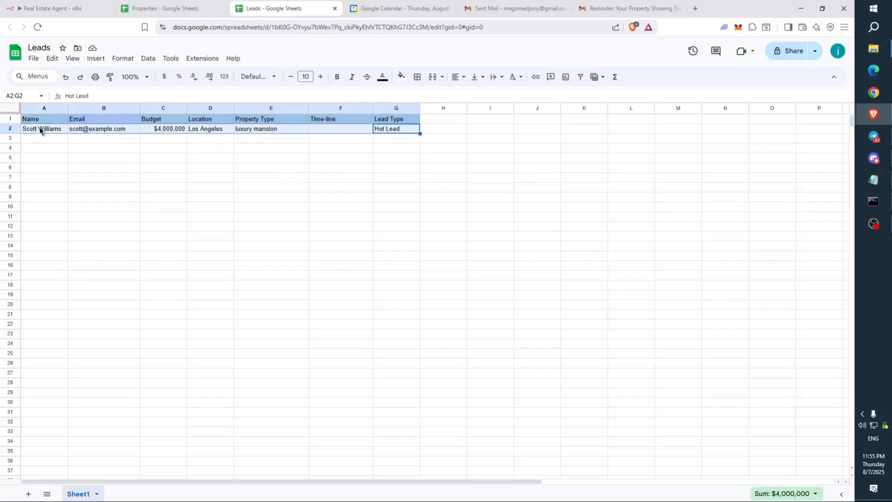
pyautogui.press('Delete')
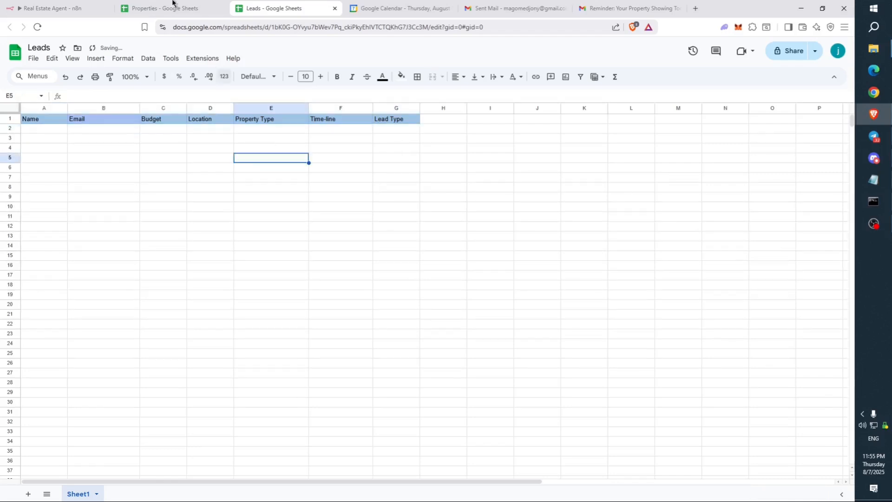
pyautogui.click(172, 7)
pyautogui.click(255, 191)
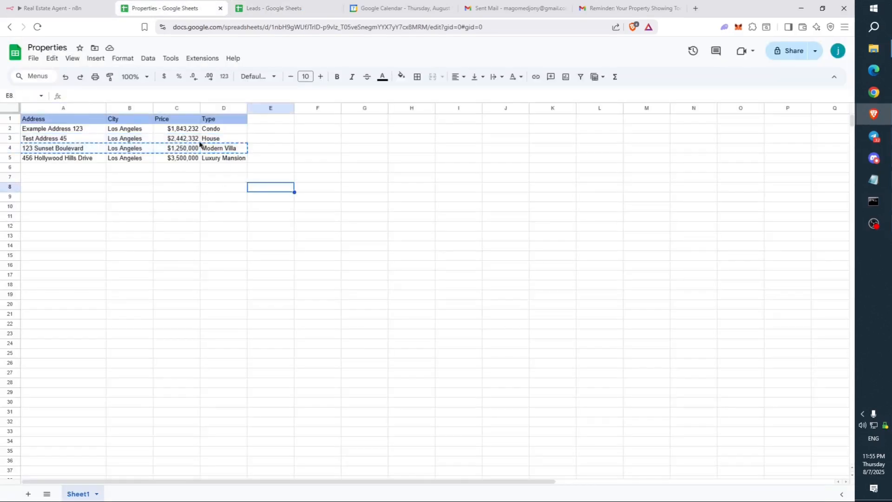
pyautogui.moveTo(48, 130); pyautogui.dragTo(234, 162)
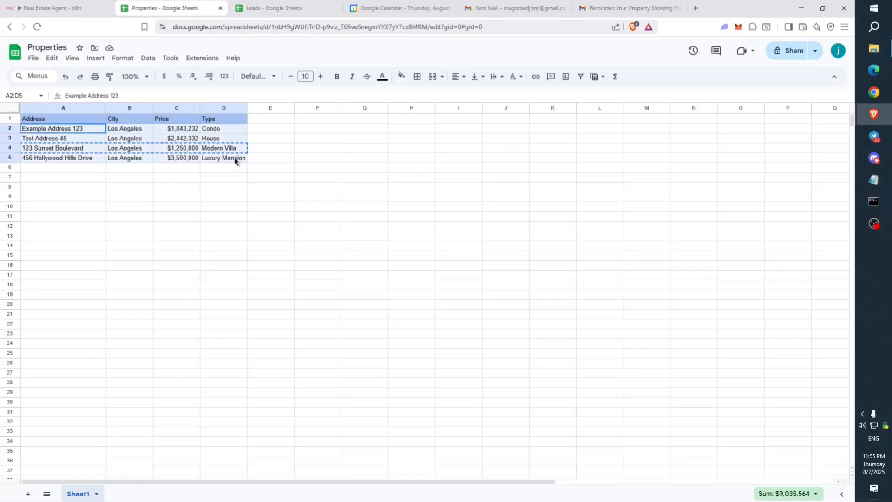
pyautogui.click(292, 168)
pyautogui.click(85, 4)
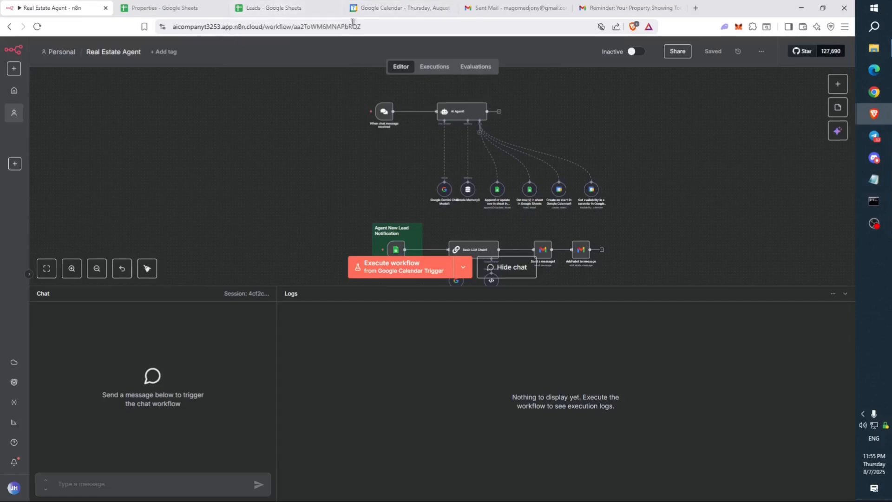
# - Check the calendar on August 7, then send 'Hey i want to book a showing' to the agent
pyautogui.click(395, 8)
pyautogui.click(176, 52)
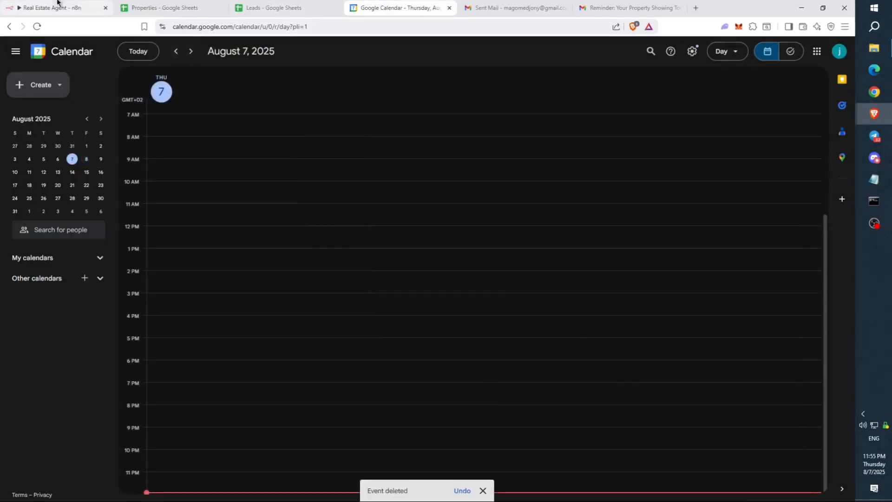
pyautogui.click(60, 5)
pyautogui.click(212, 479)
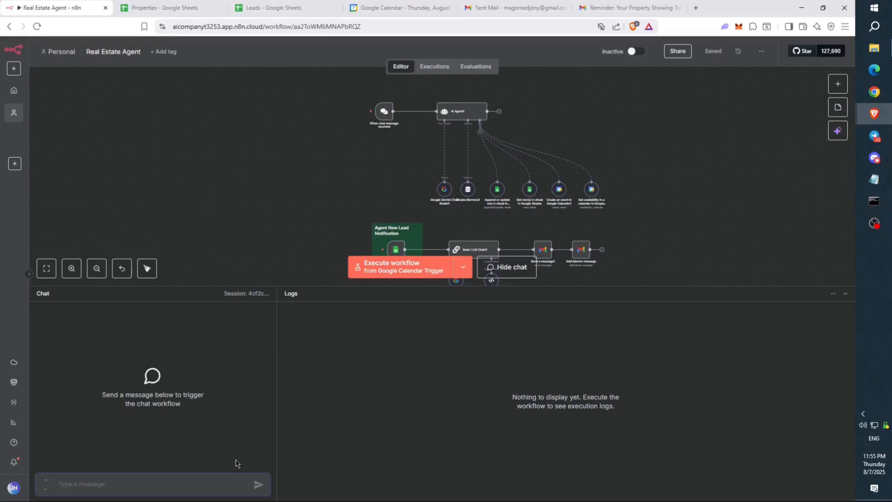
pyautogui.write('He')
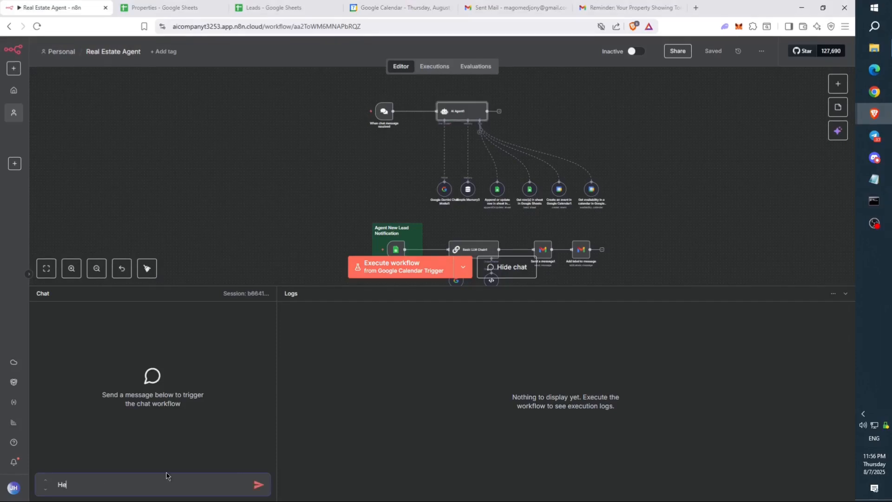
pyautogui.write('y i want to book a showing')
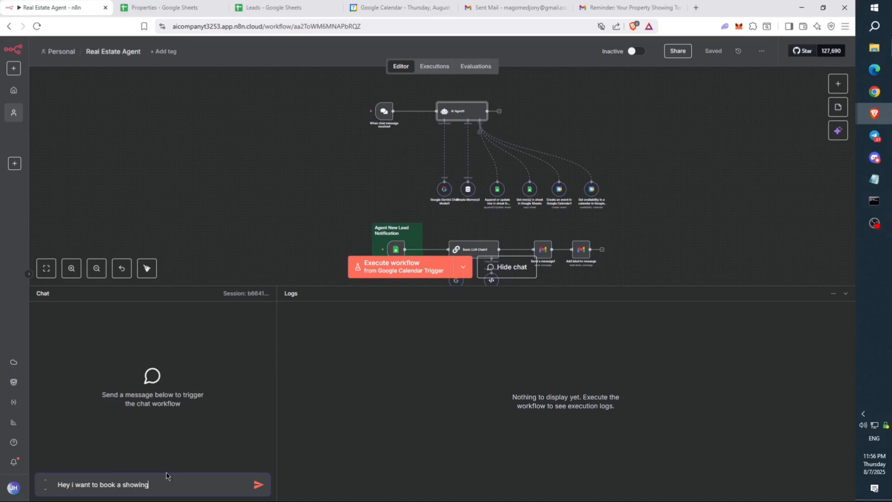
pyautogui.press('Return')
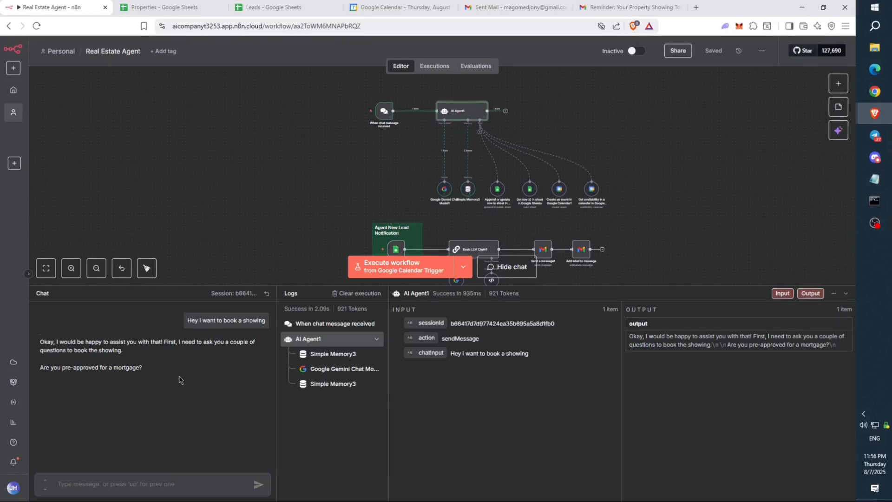
# - Answer 'Yes' to the agent's mortgage pre-approval question
pyautogui.moveTo(174, 378); pyautogui.dragTo(99, 362)
pyautogui.click(178, 353)
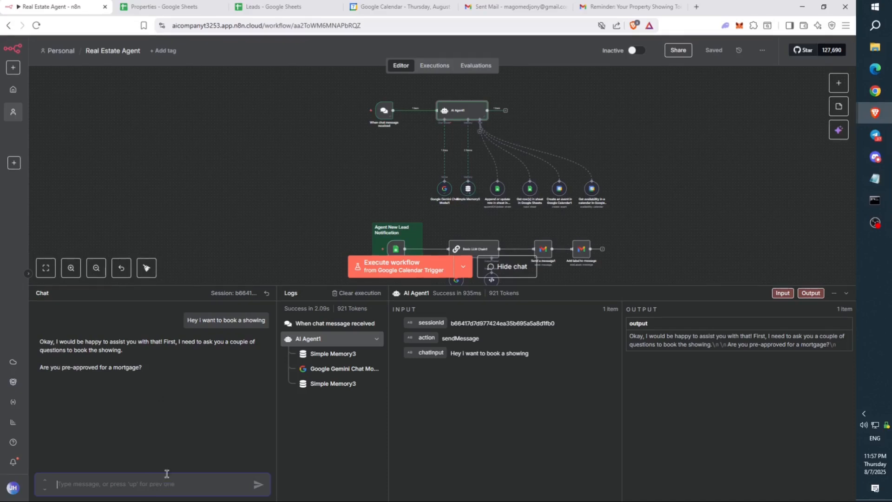
pyautogui.write('Yes')
pyautogui.press('Return')
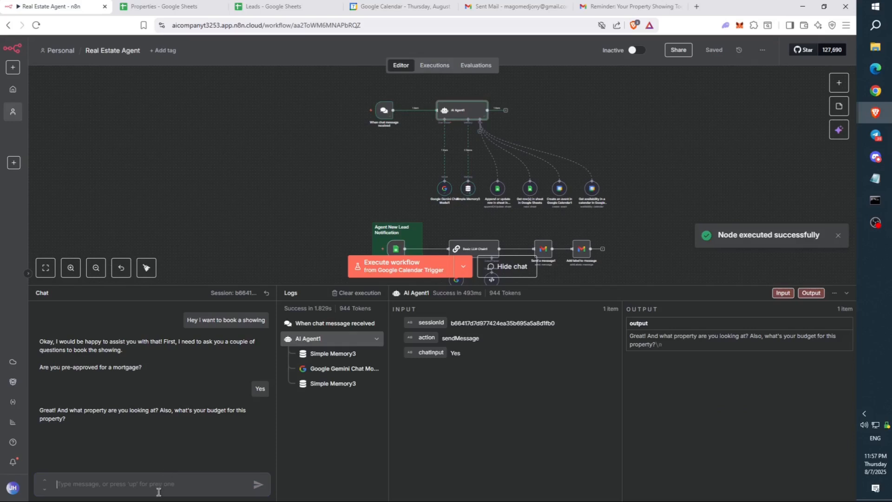
# - Copy the 123 Sunset Boulevard address from the Properties sheet
pyautogui.click(155, 7)
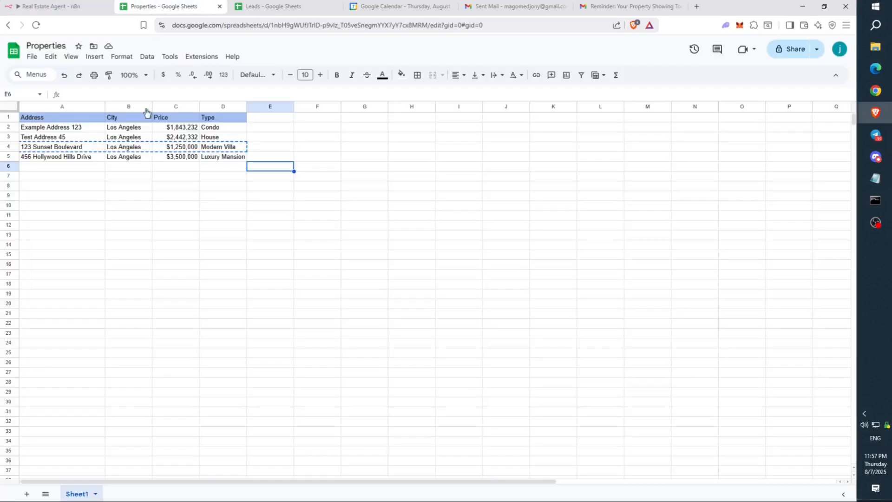
pyautogui.moveTo(55, 147); pyautogui.dragTo(79, 153)
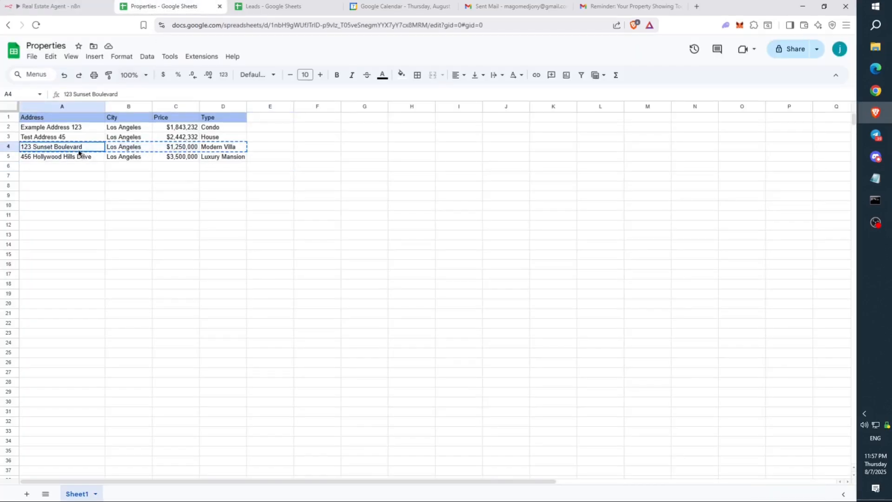
pyautogui.click(58, 6)
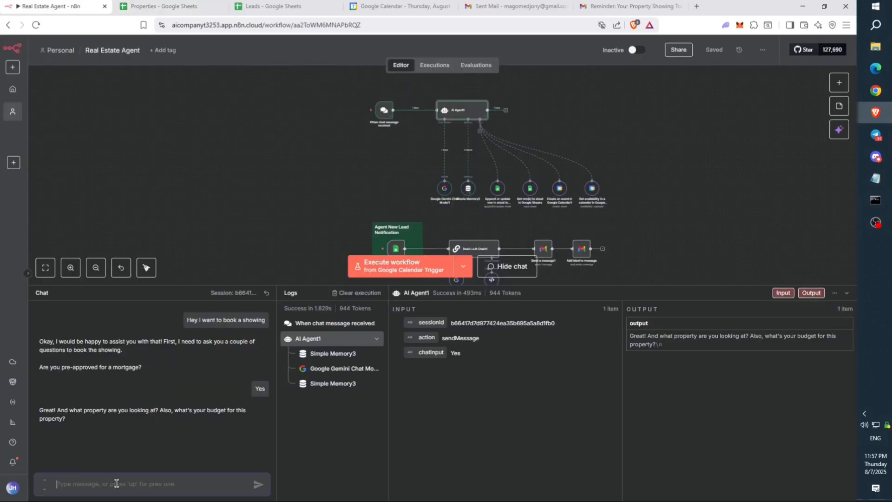
# - Send 'I want to look at 123 Sunset Boulevard and my budget is $3,000,000'
pyautogui.write('I')
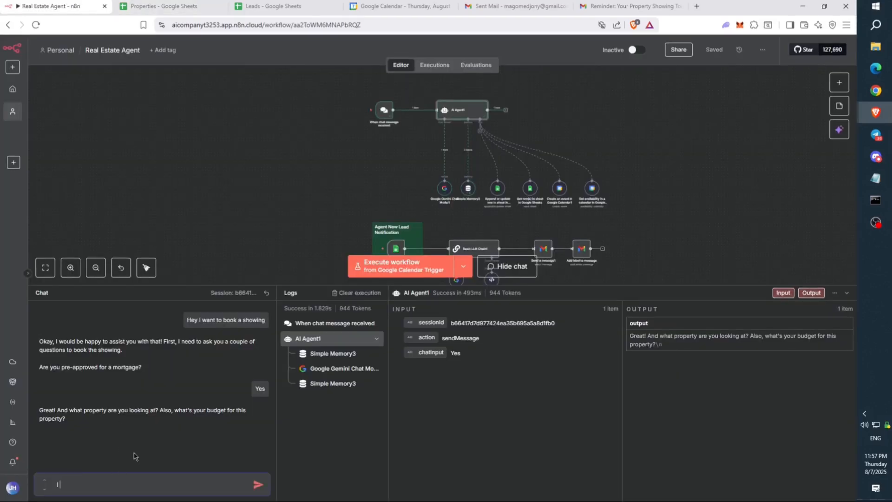
pyautogui.write(' want to look at')
pyautogui.write('123 Sunset Boulevard')
pyautogui.write('and my budge')
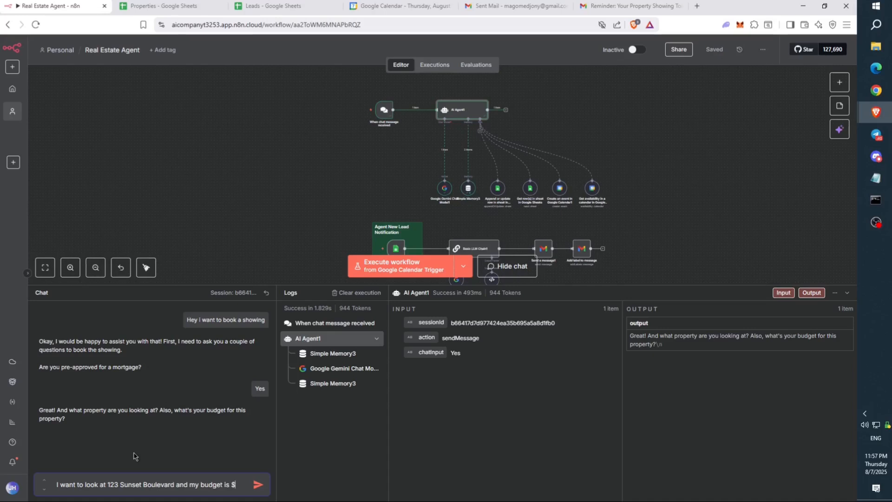
pyautogui.write('t is $3,000,000')
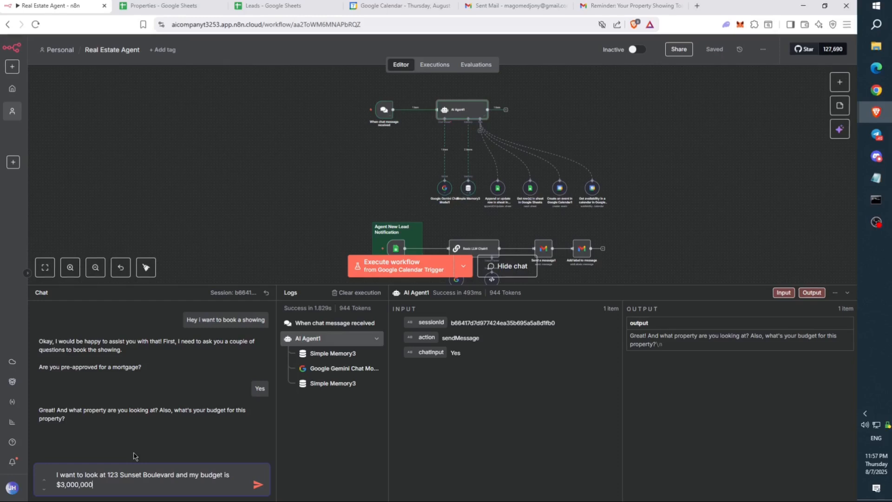
pyautogui.press('Return')
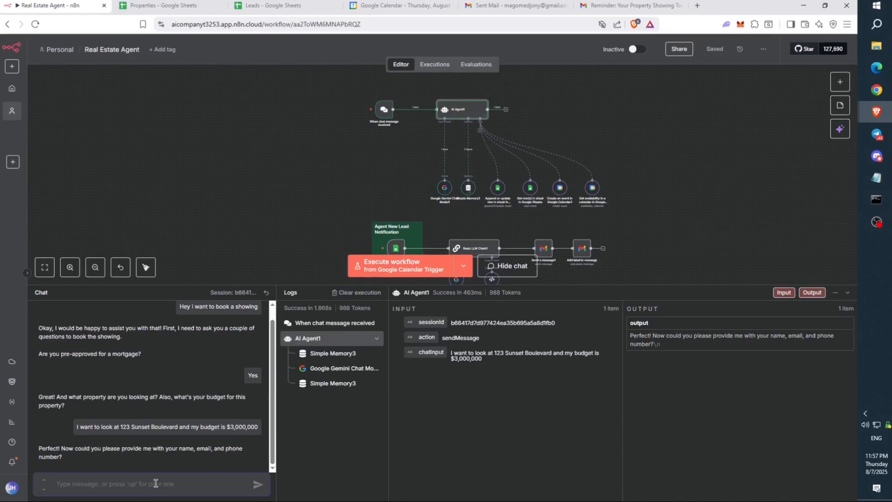
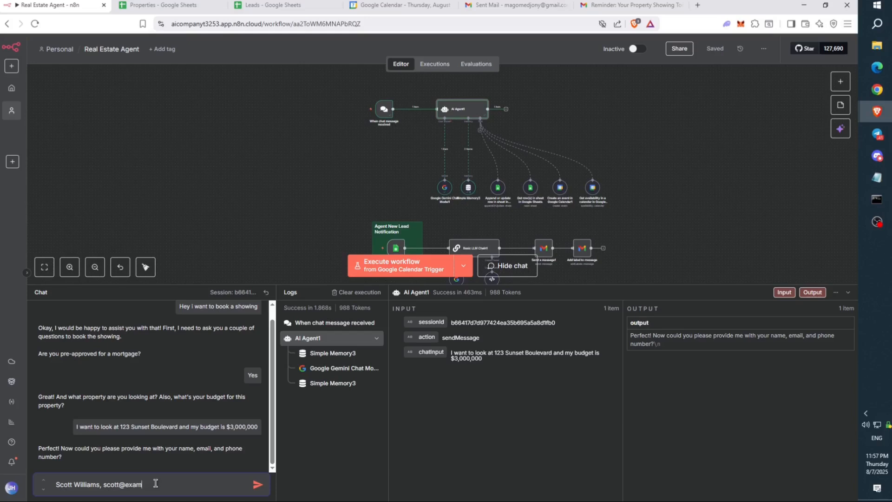
# - Send the lead's full name and e-mail address
pyautogui.press('Return')
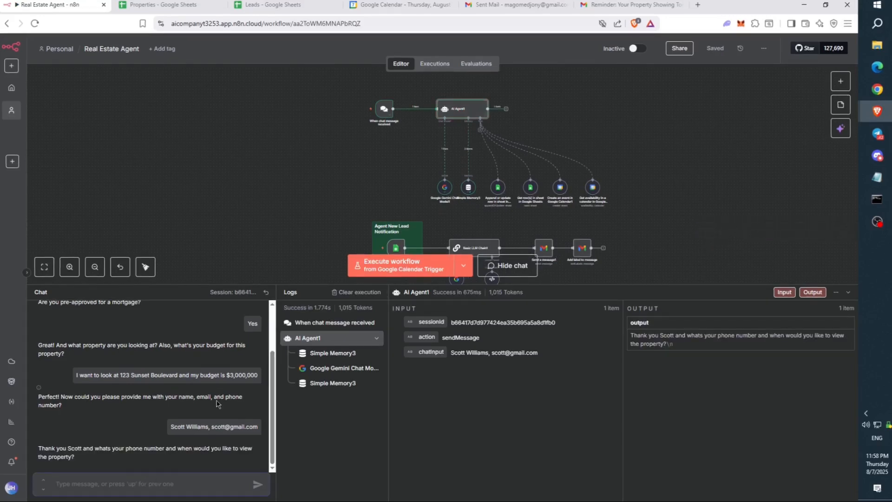
# - Send the lead's phone number to the agent
pyautogui.moveTo(54, 431); pyautogui.dragTo(65, 432)
pyautogui.click(100, 484)
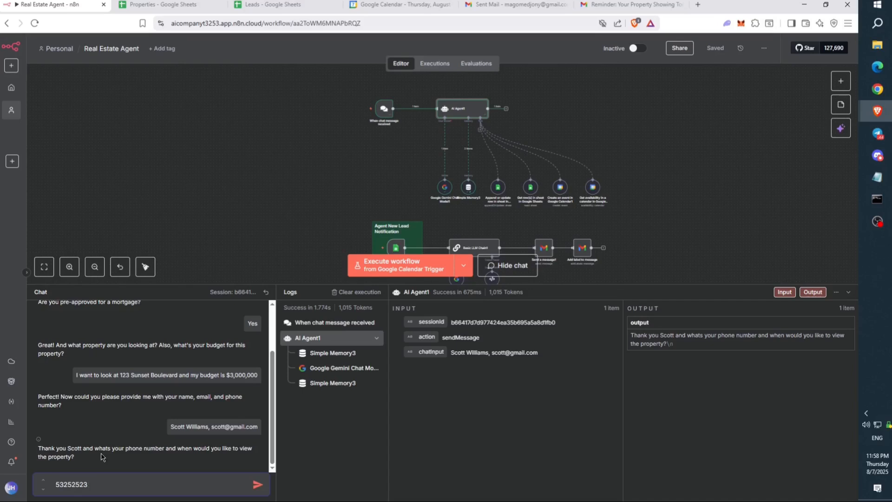
pyautogui.press('Return')
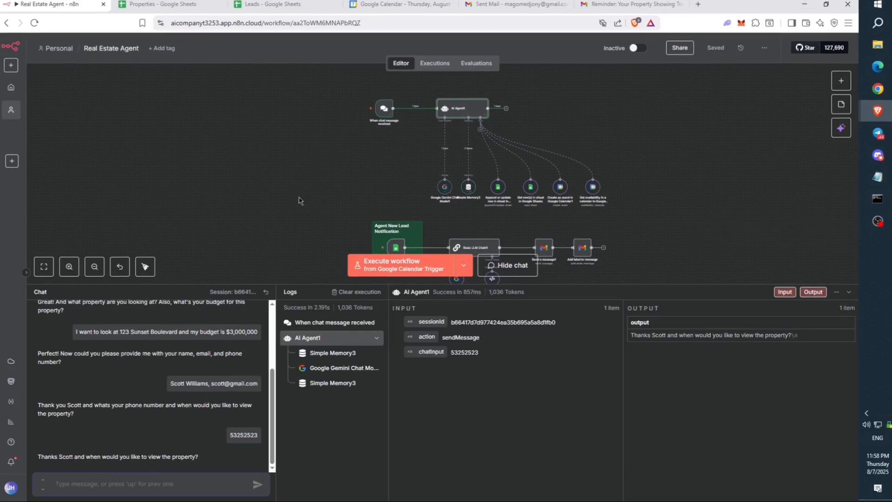
# - Request a viewing time of today at 2 pm
pyautogui.click(166, 486)
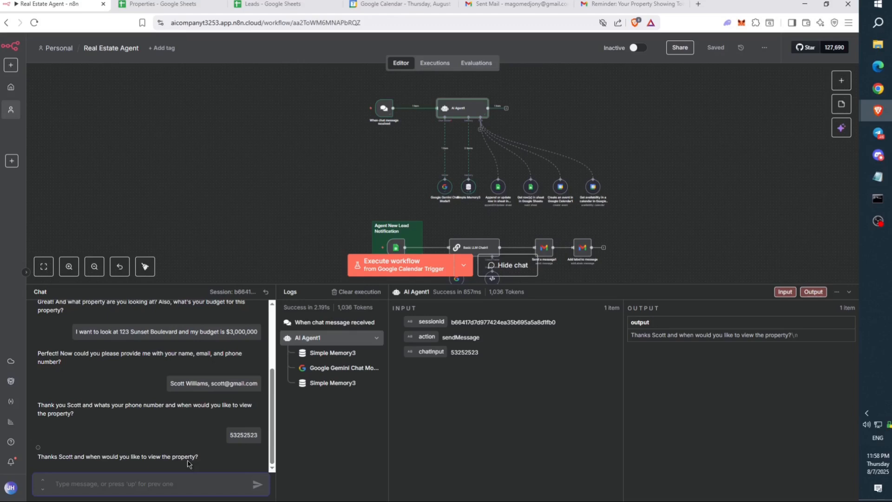
pyautogui.write('Tom')
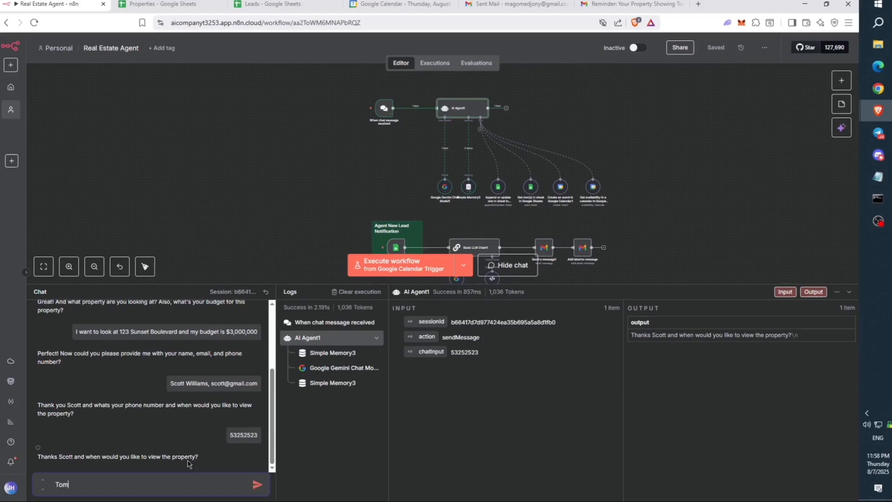
pyautogui.write('day a')
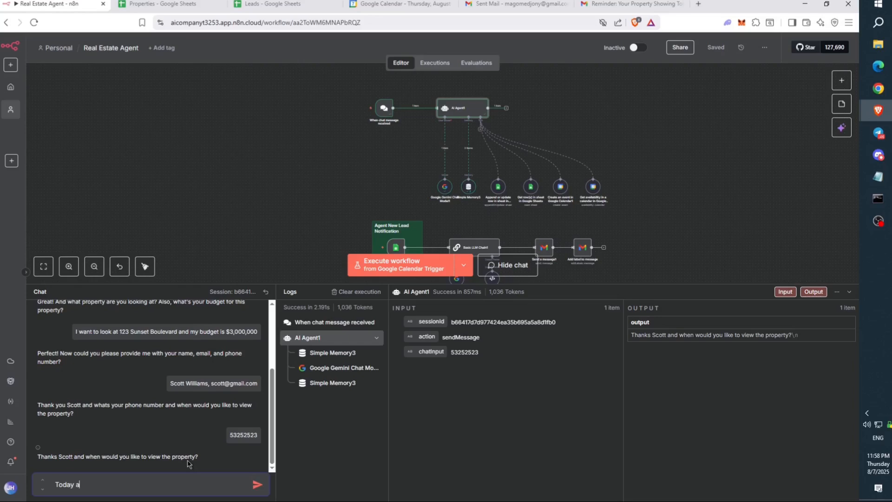
pyautogui.write('t 2 pm')
pyautogui.press('Return')
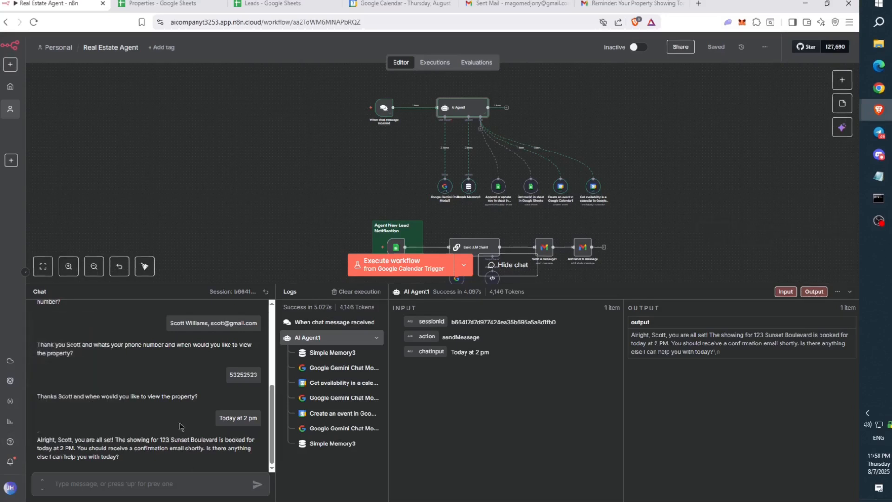
# - Reply 'No thanks' to the agent's follow-up offer and read its closing reply
pyautogui.scroll(-2, 192, 188)
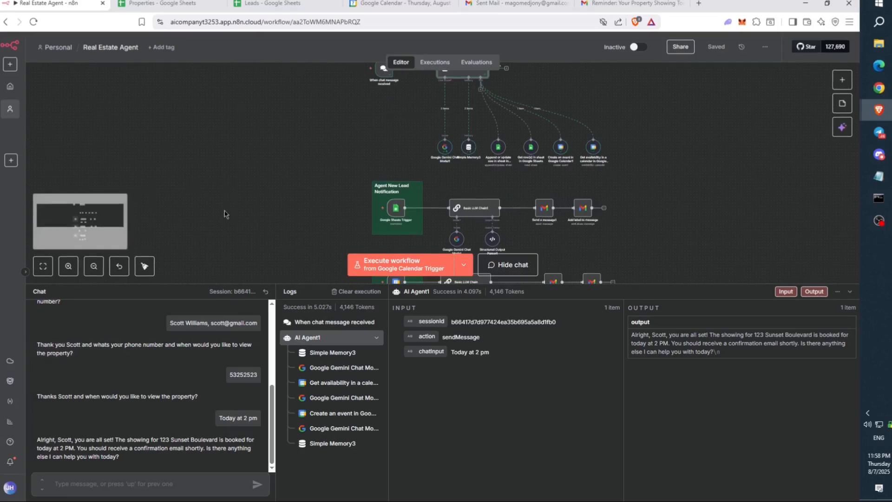
pyautogui.scroll(-4, 228, 214)
pyautogui.click(164, 477)
pyautogui.write('NO')
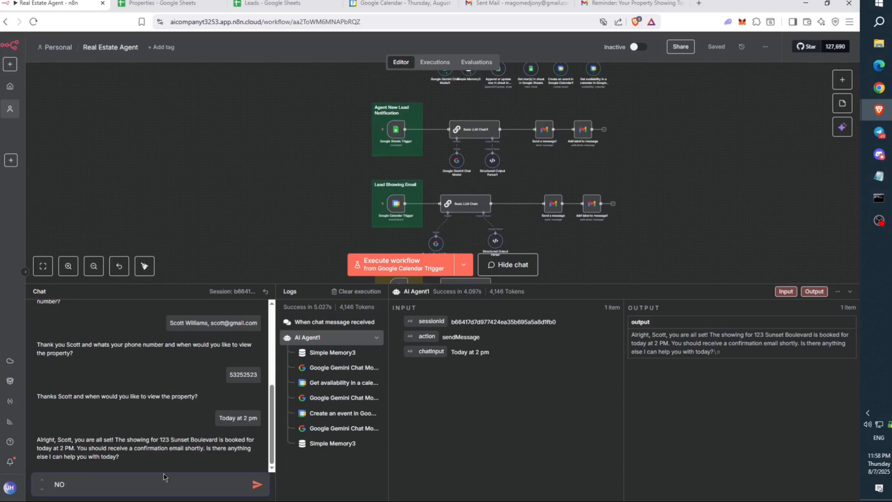
pyautogui.press('BackSpace')
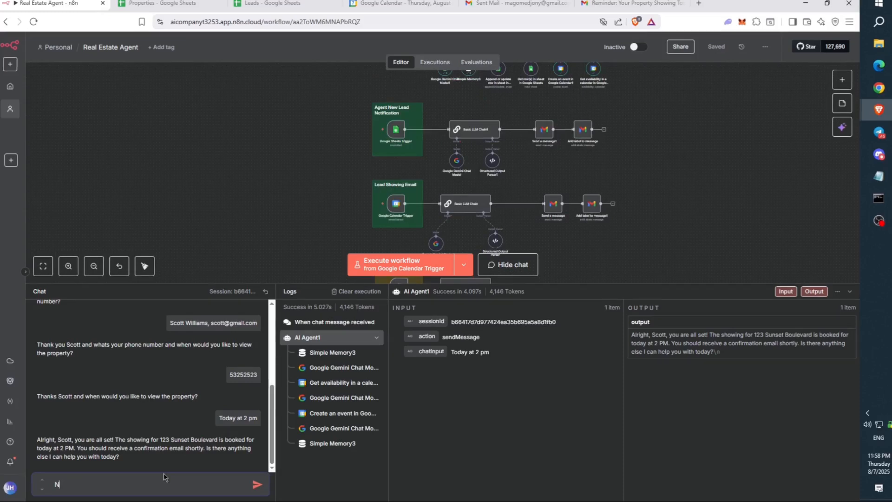
pyautogui.press('Return')
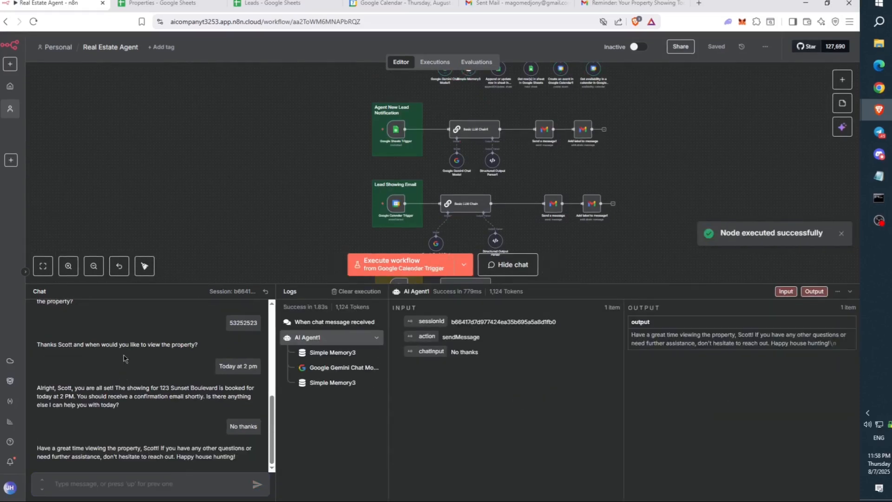
pyautogui.moveTo(37, 448); pyautogui.dragTo(248, 457)
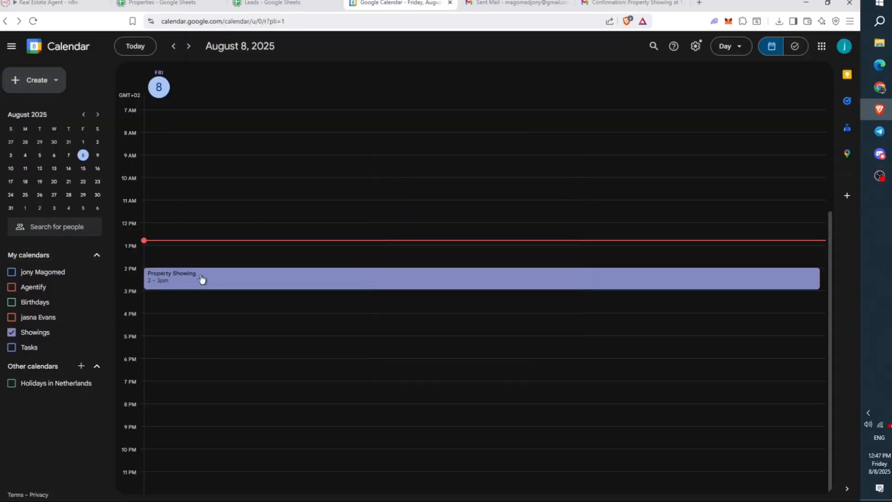
# - Open the August 8 Property Showing event's edit page and review its guest and 123 Sunset Boulevard description
pyautogui.click(183, 285)
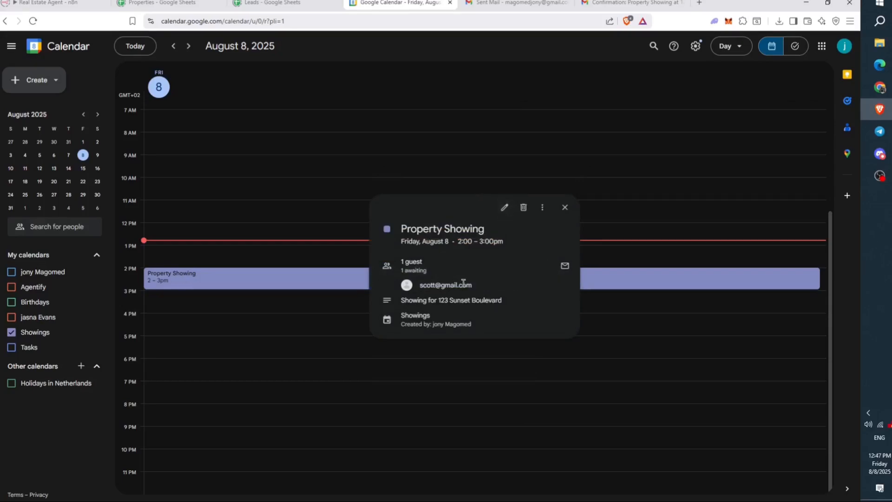
pyautogui.moveTo(476, 285); pyautogui.dragTo(393, 287)
pyautogui.click(505, 208)
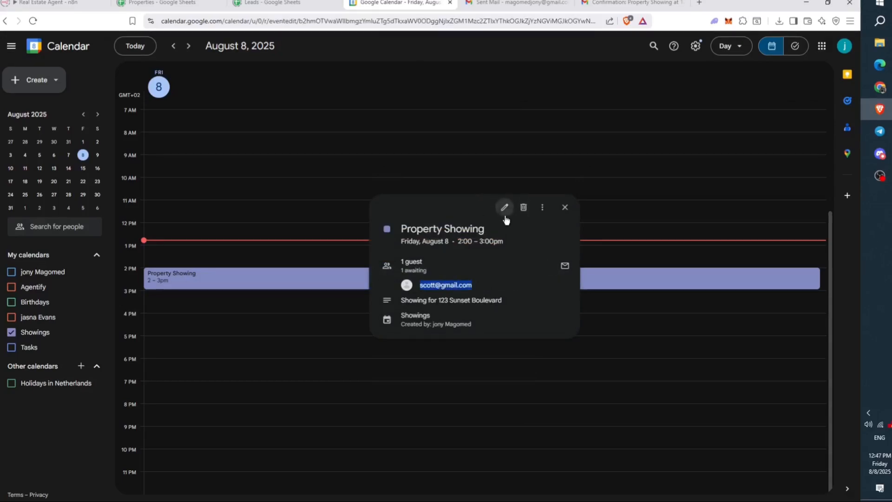
pyautogui.moveTo(144, 314); pyautogui.dragTo(21, 318)
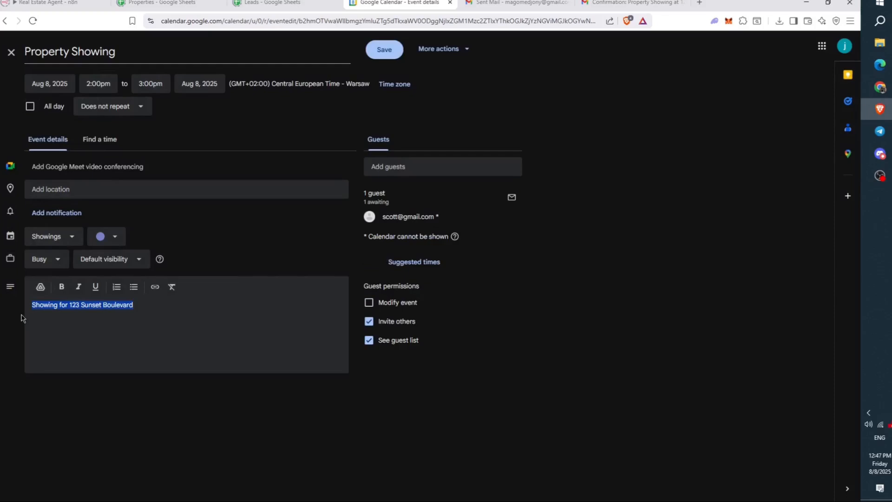
pyautogui.click(77, 314)
pyautogui.moveTo(144, 310)
pyautogui.mouseDown()
pyautogui.moveTo(33, 315)
pyautogui.moveTo(130, 318)
pyautogui.mouseUp()
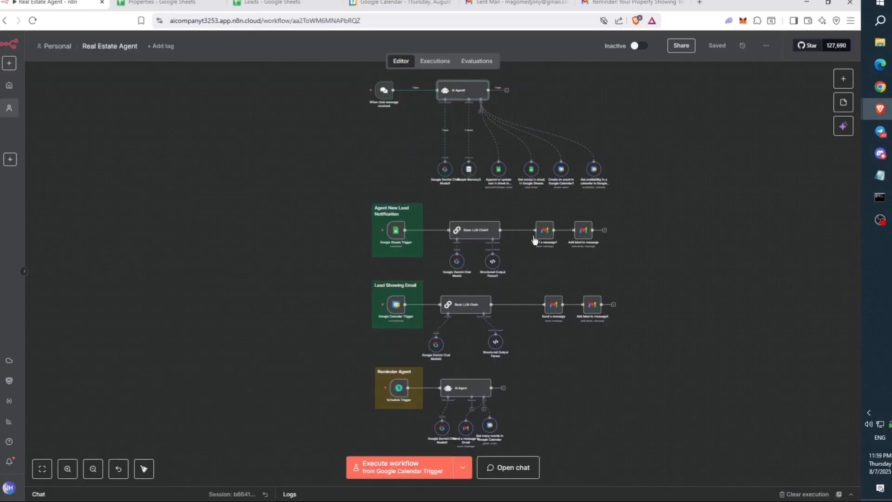
# - Zoom into the Lead Showing Email flow and execute it from the Google Calendar Trigger
pyautogui.scroll(3, 463, 255)
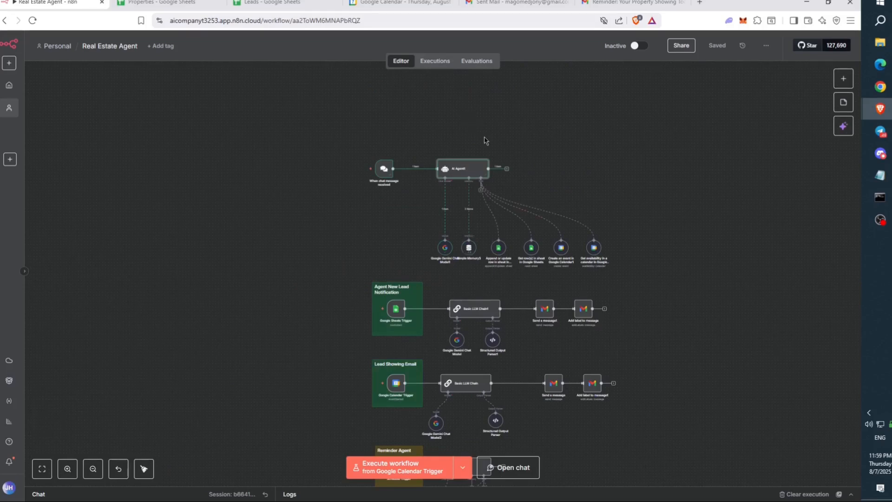
pyautogui.scroll(-5, 487, 139)
pyautogui.moveTo(395, 270)
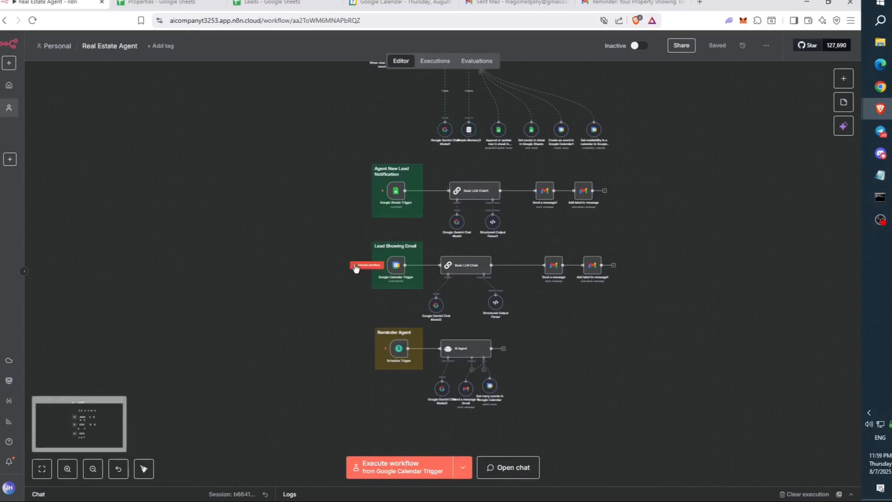
pyautogui.scroll(3, 429, 285)
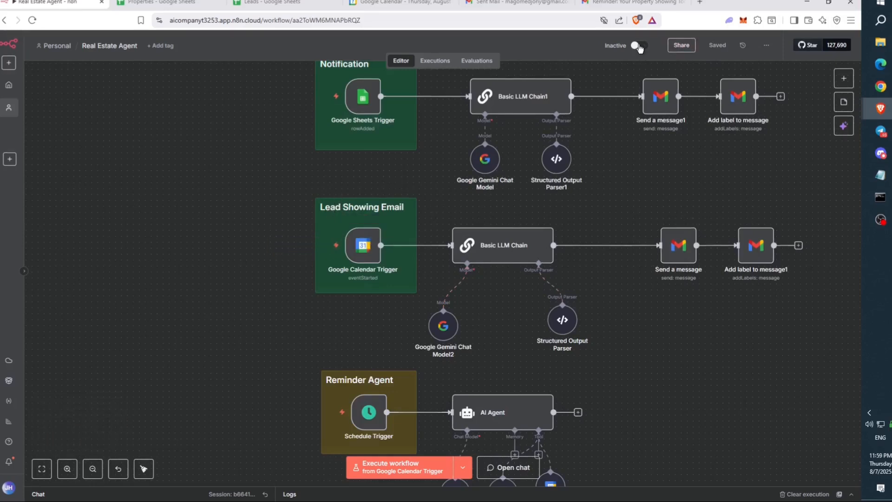
pyautogui.moveTo(301, 249)
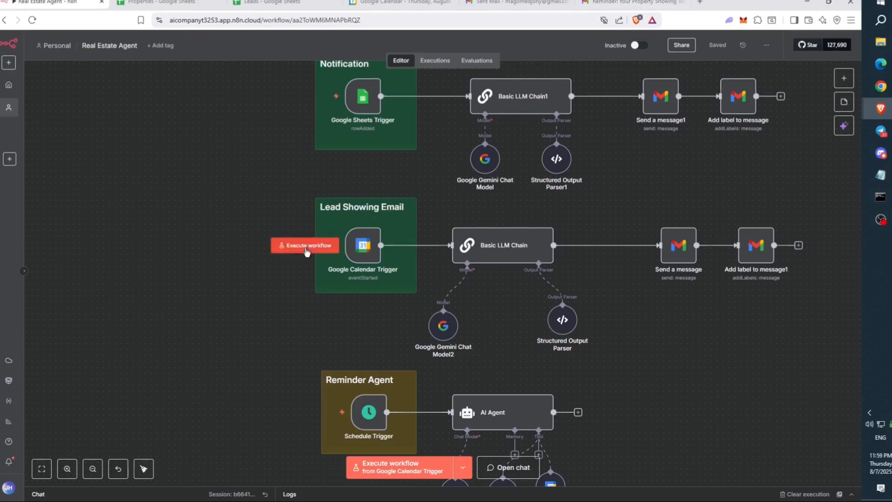
pyautogui.click(307, 250)
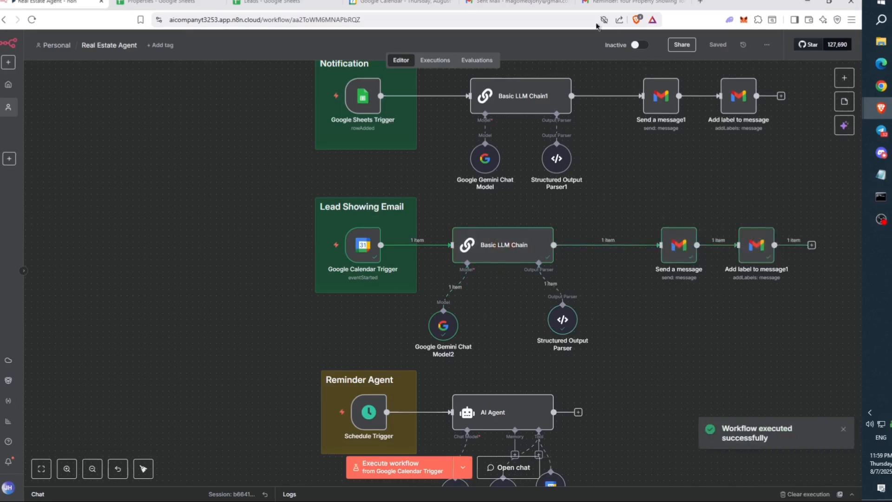
# - Move both old sent conversations in Gmail to Trash and refresh the Sent list
pyautogui.click(673, 2)
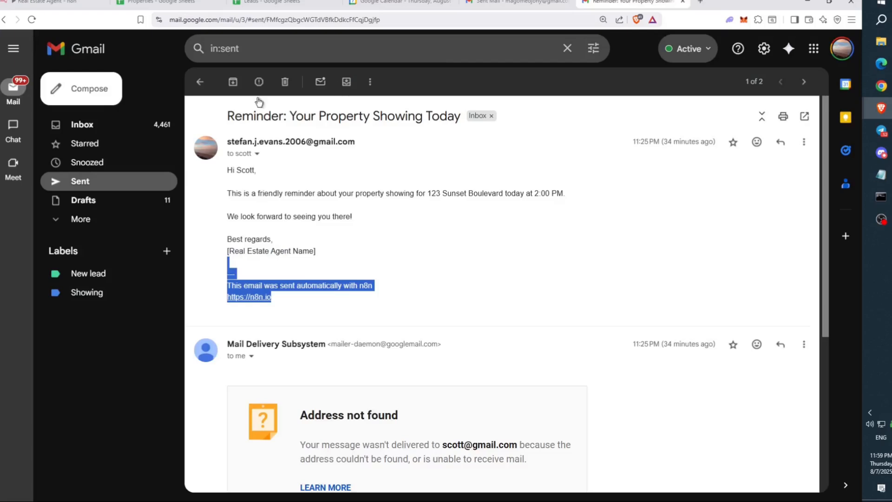
pyautogui.click(198, 82)
pyautogui.click(200, 140)
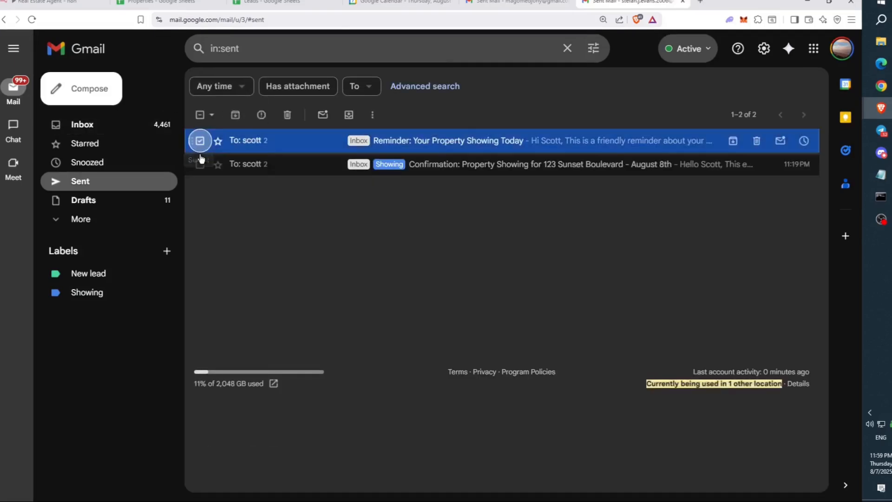
pyautogui.click(199, 164)
pyautogui.click(286, 115)
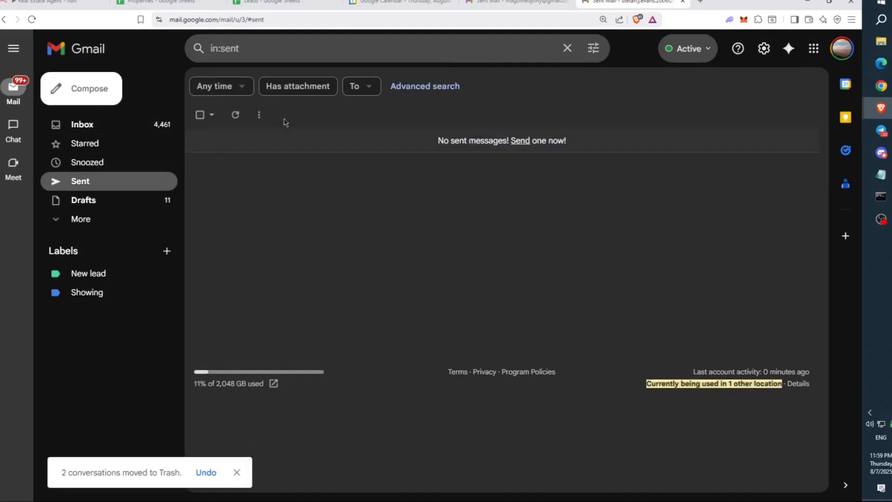
pyautogui.click(234, 115)
# - Open the new showing confirmation and review its property, date, time and agent-name placeholder
pyautogui.click(414, 141)
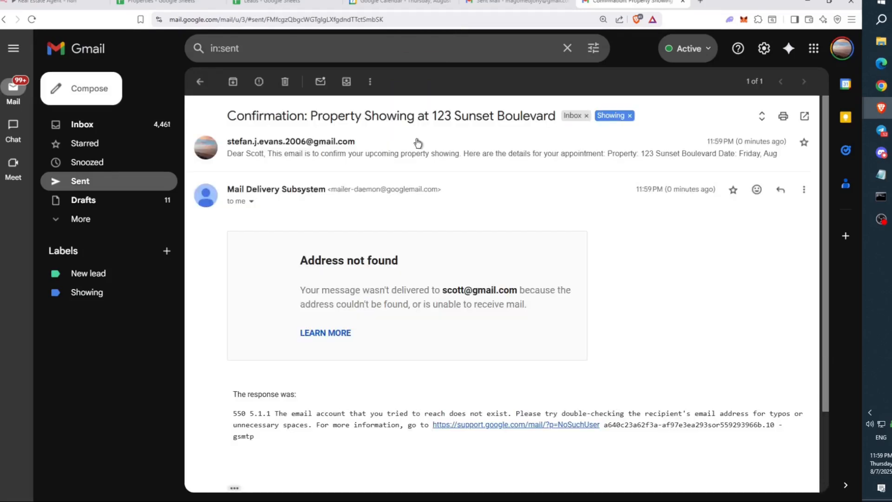
pyautogui.moveTo(223, 171); pyautogui.dragTo(265, 172)
pyautogui.click(244, 192)
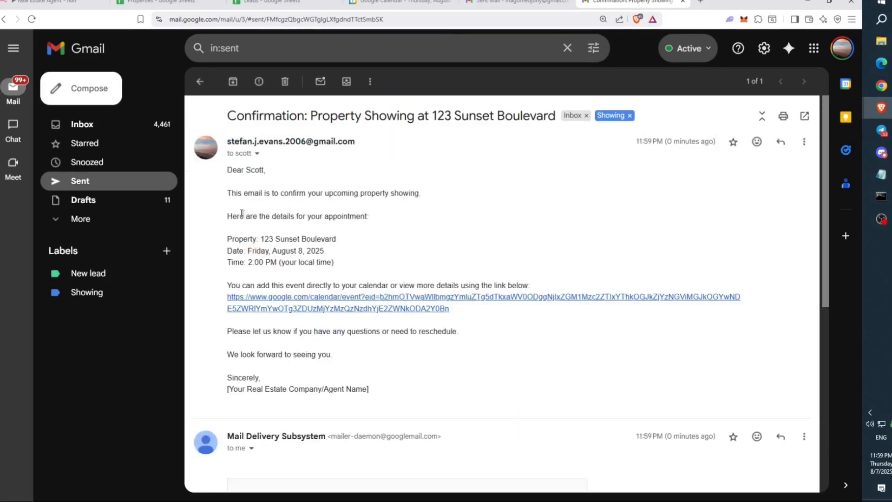
pyautogui.moveTo(262, 242); pyautogui.dragTo(341, 234)
pyautogui.click(331, 237)
pyautogui.moveTo(227, 240); pyautogui.dragTo(328, 259)
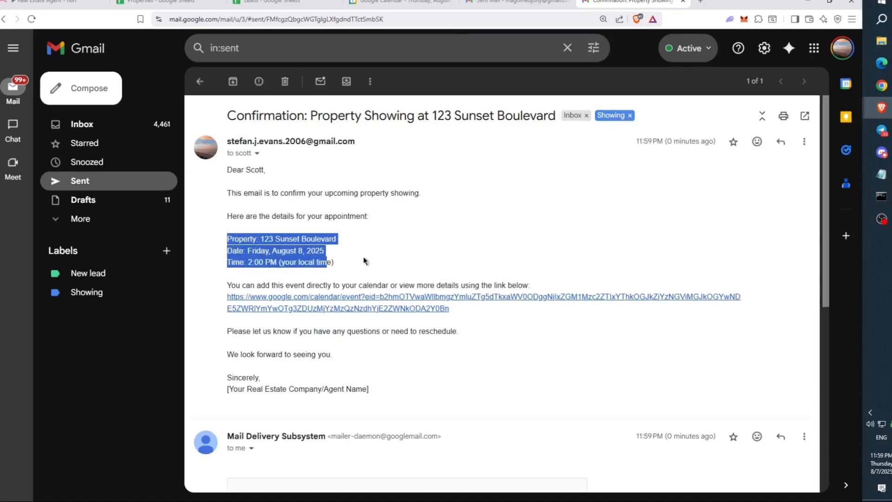
pyautogui.click(351, 275)
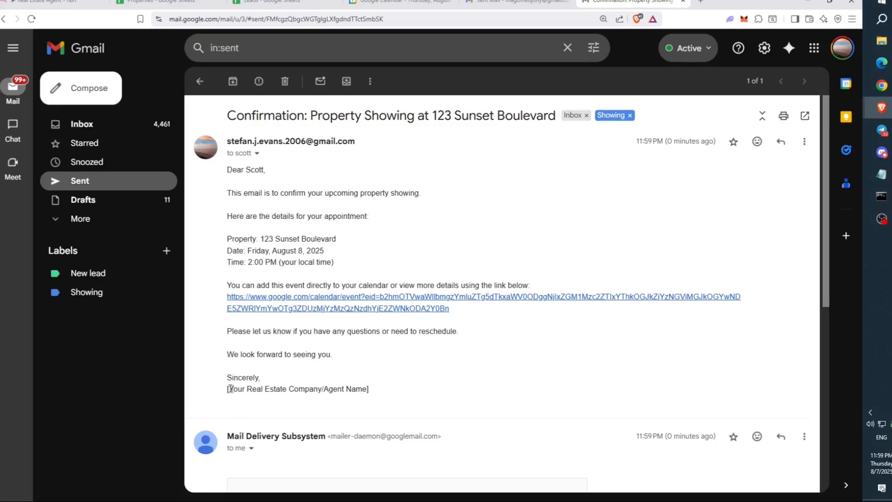
pyautogui.moveTo(227, 389); pyautogui.dragTo(390, 392)
pyautogui.click(412, 391)
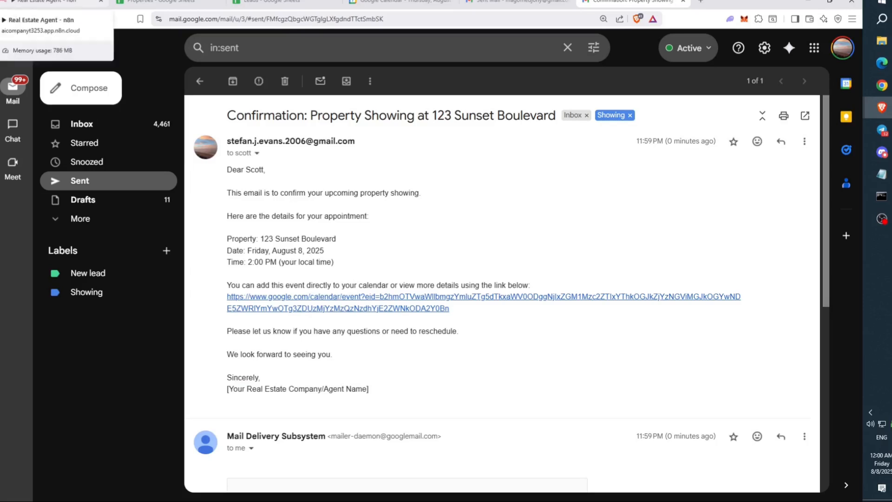
# - Return to n8n, confirm the Leads sheet is still empty, and open the chat and logs panel
pyautogui.click(44, 3)
pyautogui.scroll(3, 299, 166)
pyautogui.scroll(5, 302, 167)
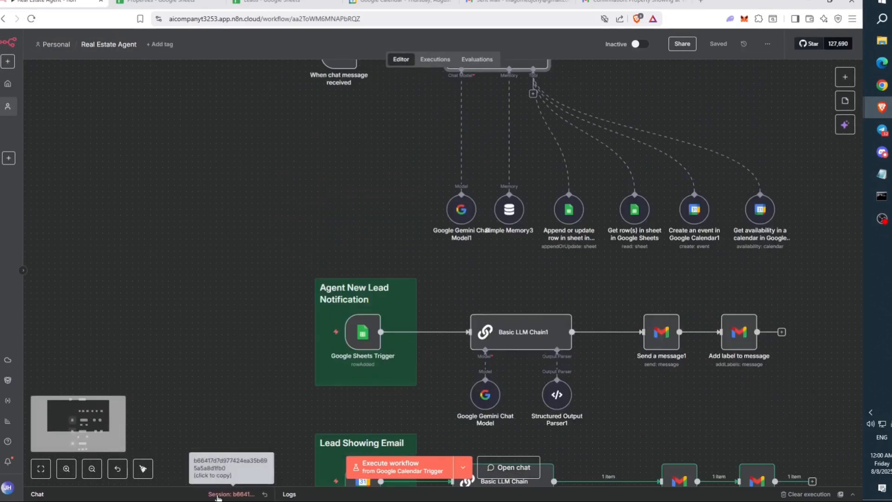
pyautogui.scroll(-4, 230, 412)
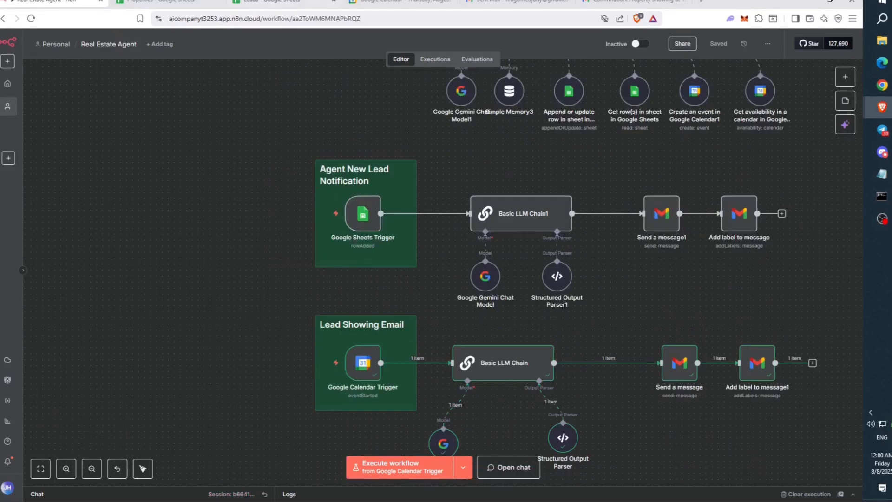
pyautogui.click(267, 3)
pyautogui.click(316, 135)
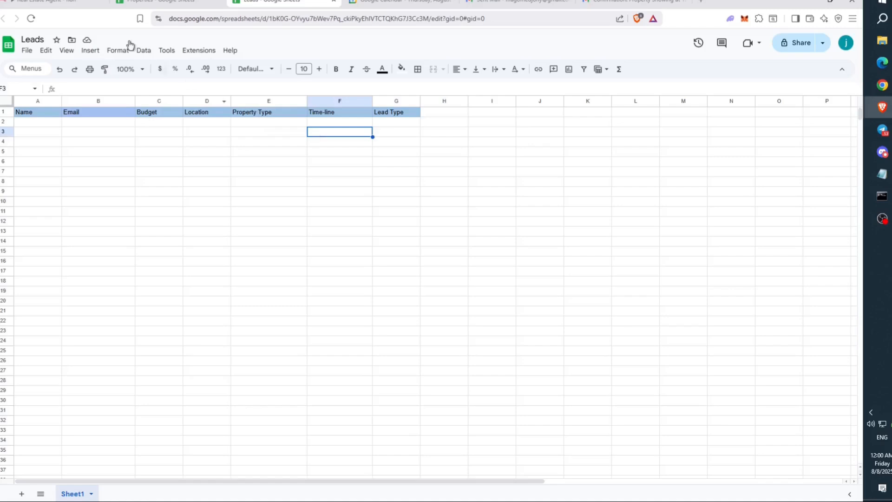
pyautogui.click(65, 2)
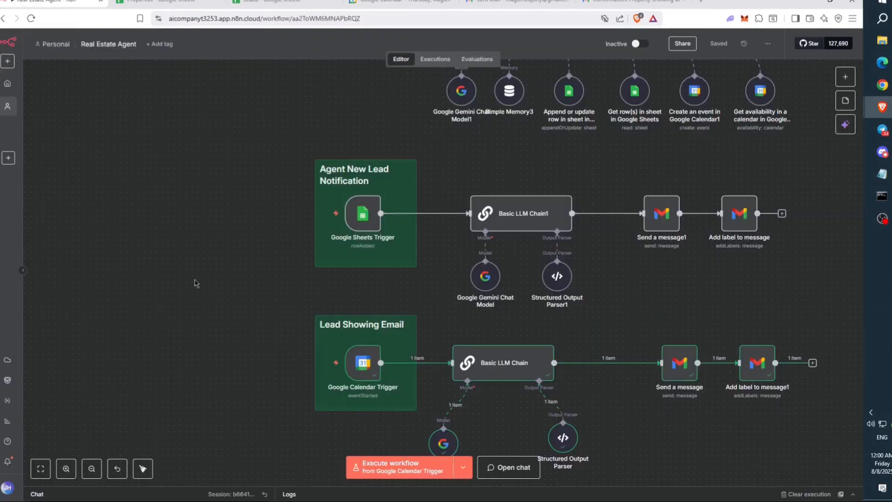
pyautogui.scroll(2, 247, 269)
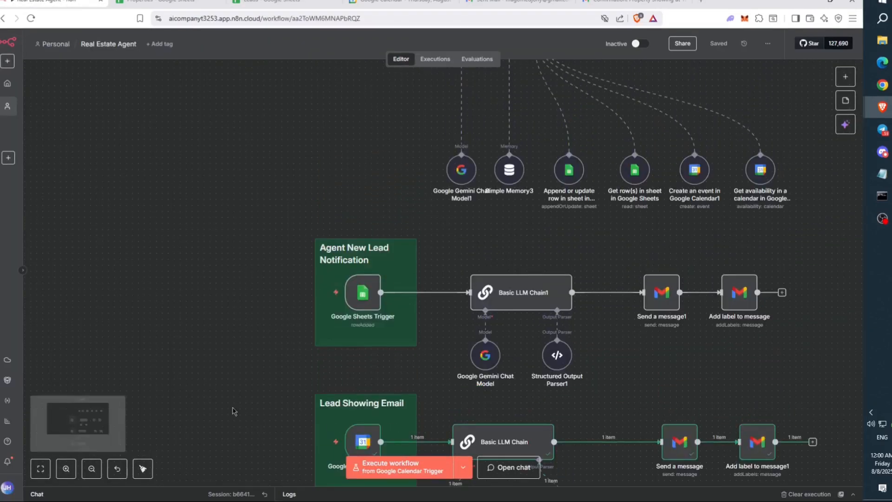
pyautogui.moveTo(171, 486); pyautogui.dragTo(262, 301)
# - Start a fresh chat session and tell the agent you want to buy a property
pyautogui.click(269, 315)
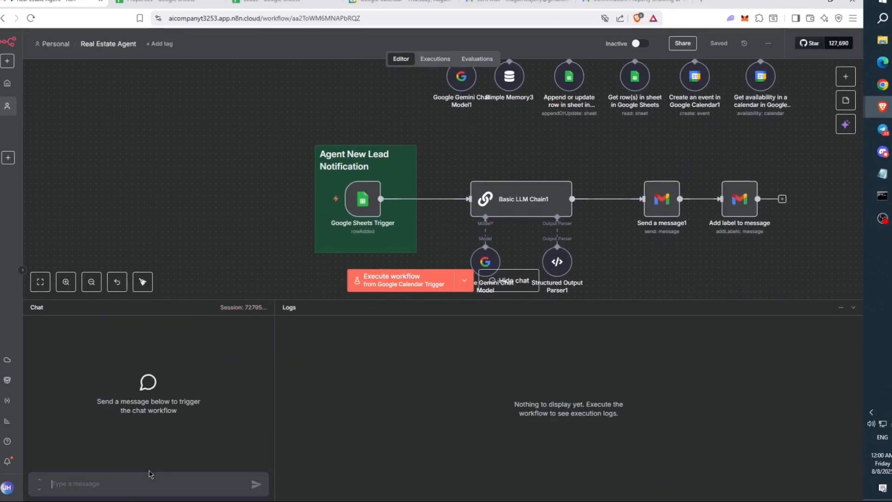
pyautogui.write('HEY')
pyautogui.press('BackSpace')
pyautogui.press('BackSpace')
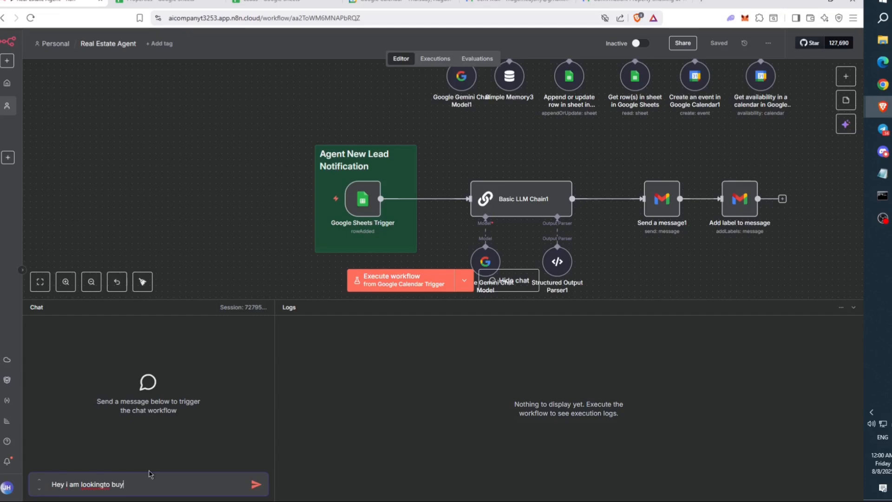
pyautogui.press('BackSpace')
pyautogui.press('BackSpace')
pyautogui.press('BackSpace')
pyautogui.press('BackSpace')
pyautogui.press('BackSpace')
pyautogui.write('to buy a property')
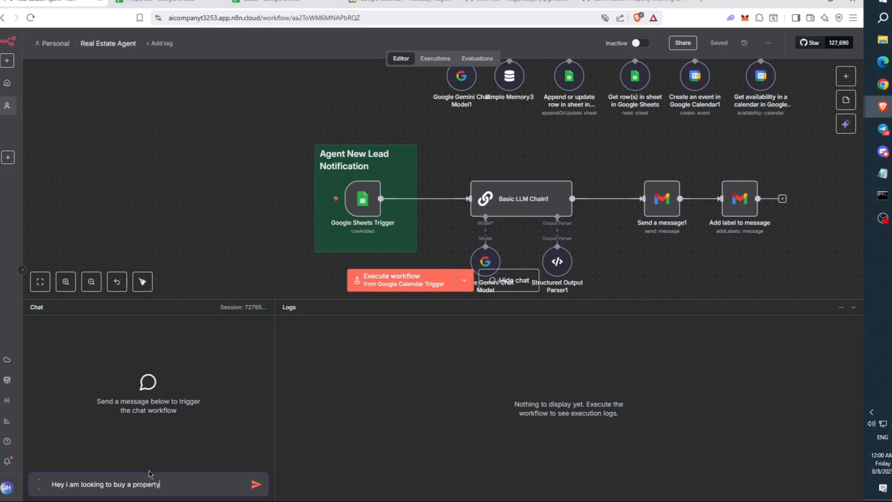
pyautogui.press('Return')
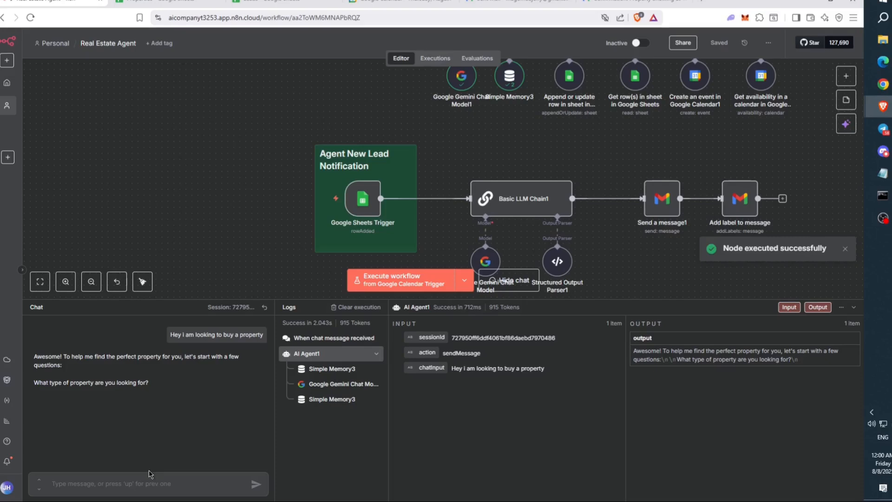
# - Answer 'A modern villa' as the desired property type
pyautogui.click(137, 478)
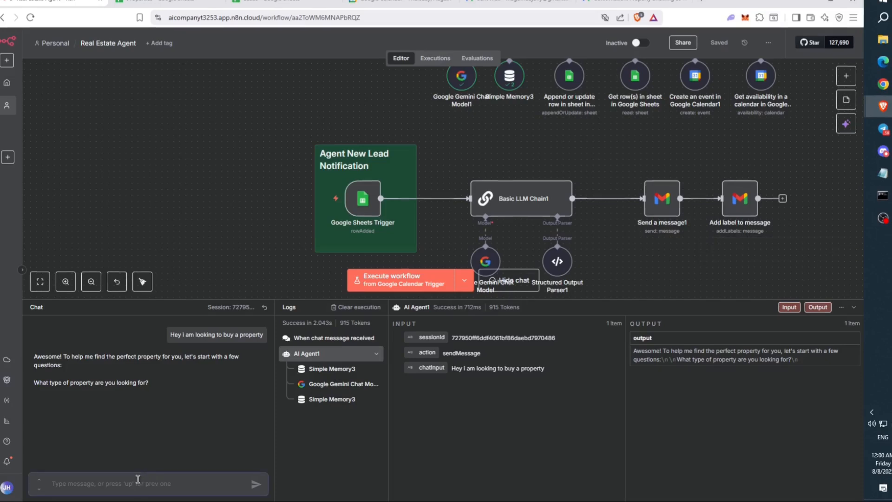
pyautogui.write('A')
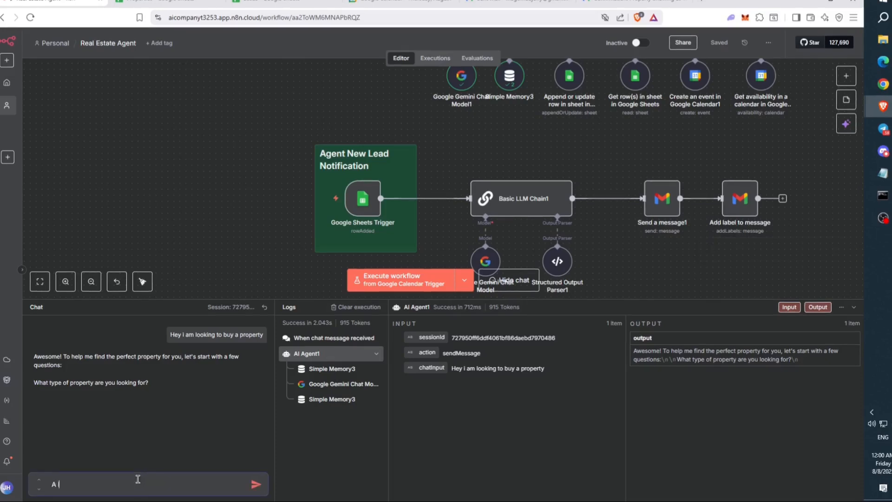
pyautogui.write(' modern')
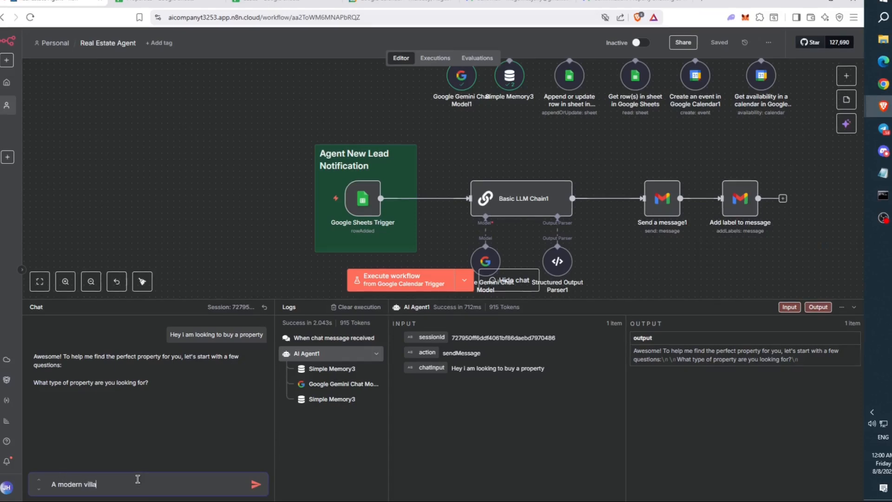
pyautogui.write(' villa')
pyautogui.press('Return')
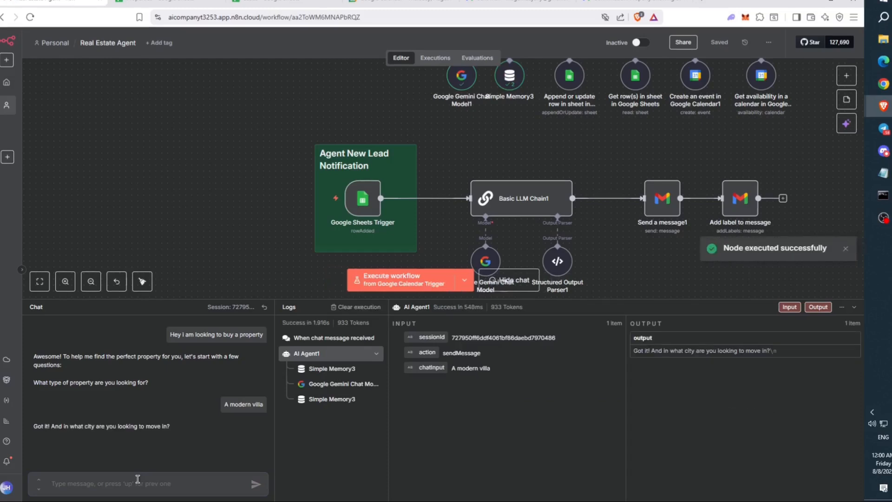
pyautogui.scroll(5, 144, 242)
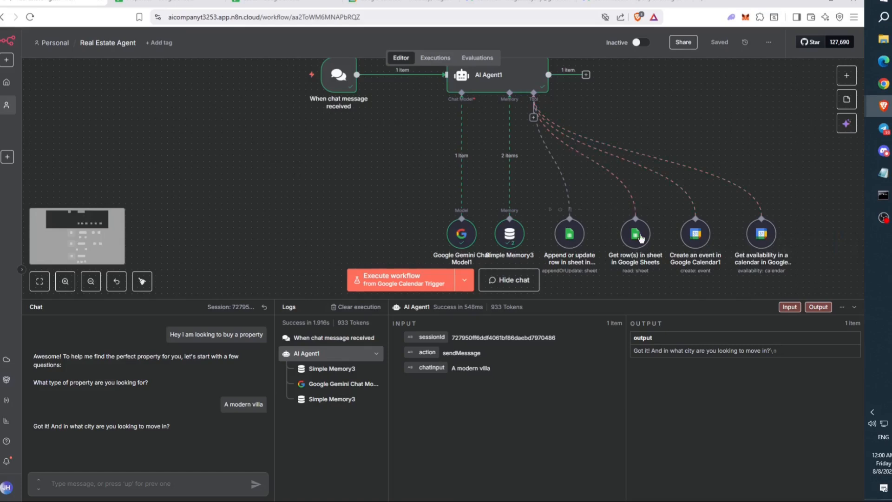
# - Check the row 4 property details, then answer Los Angeles as the city
pyautogui.click(196, 4)
pyautogui.moveTo(89, 143); pyautogui.dragTo(218, 140)
pyautogui.click(80, 2)
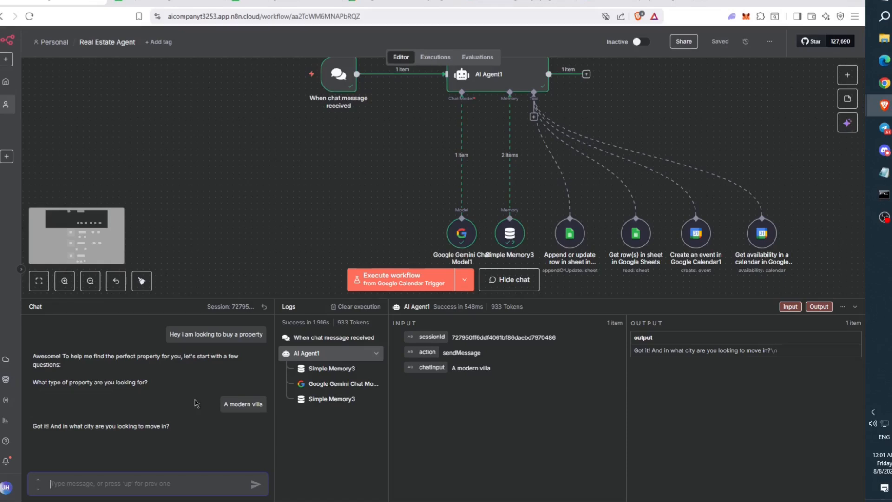
pyautogui.write('Los Angeles')
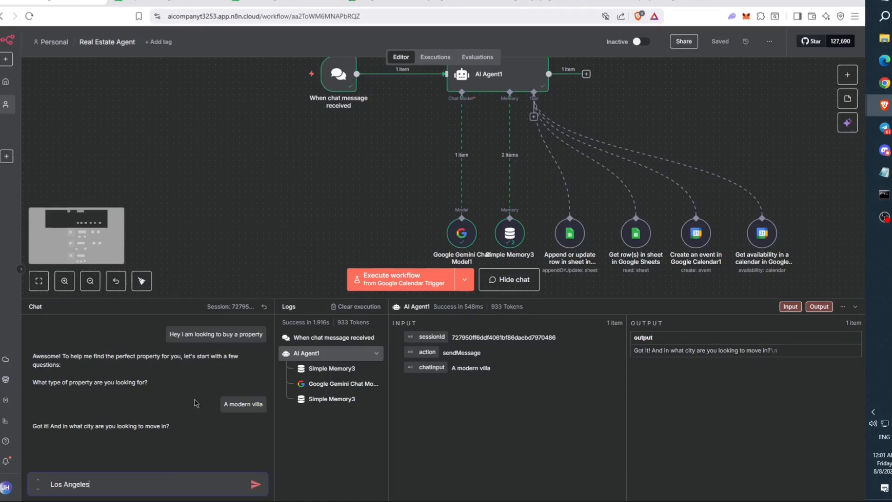
pyautogui.press('Return')
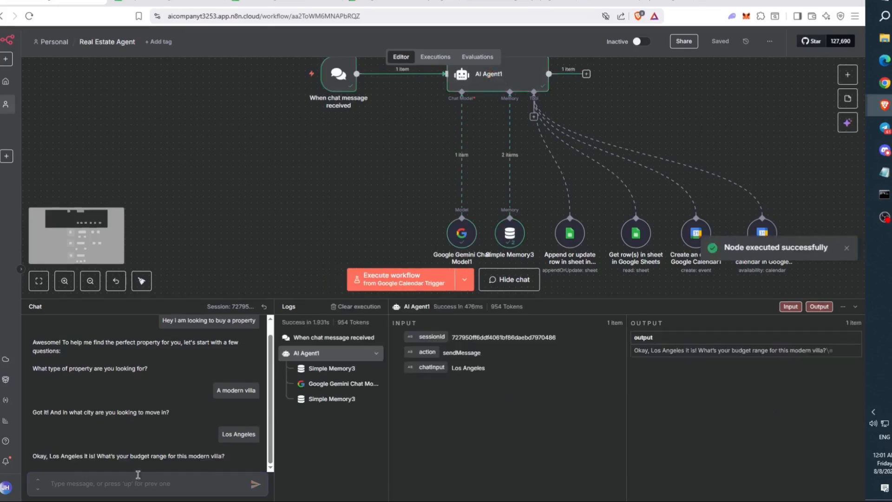
# - Give the agent a budget of $2,500,000
pyautogui.moveTo(96, 455); pyautogui.dragTo(236, 460)
pyautogui.click(199, 490)
pyautogui.write('$2,500,00')
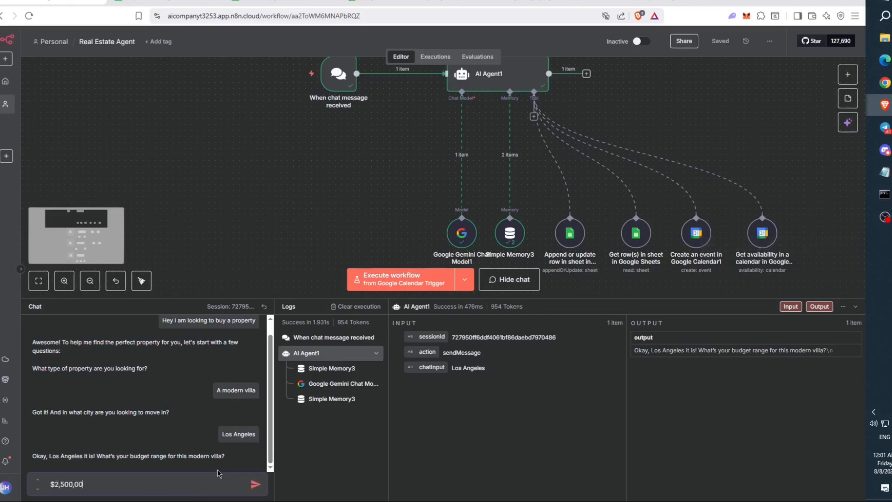
pyautogui.write('0')
pyautogui.press('Return')
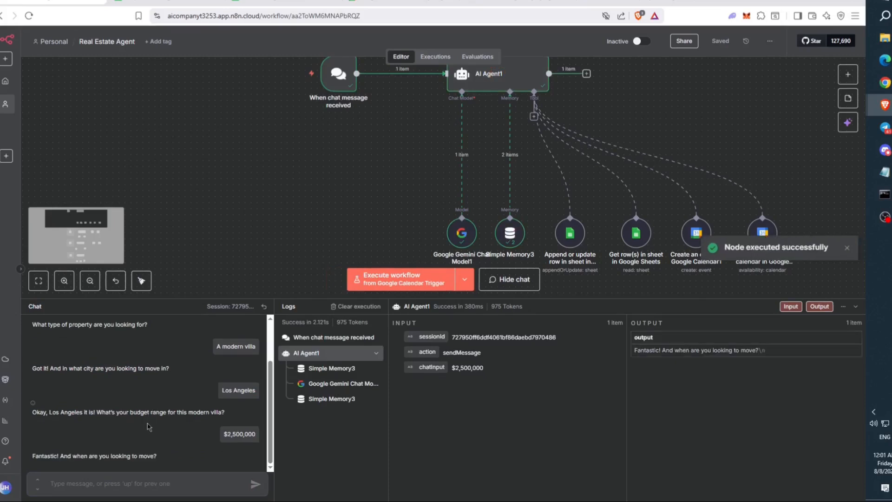
# - Answer 'within a month' for the timeline, then send the lead's name and e-mail
pyautogui.write('within a month')
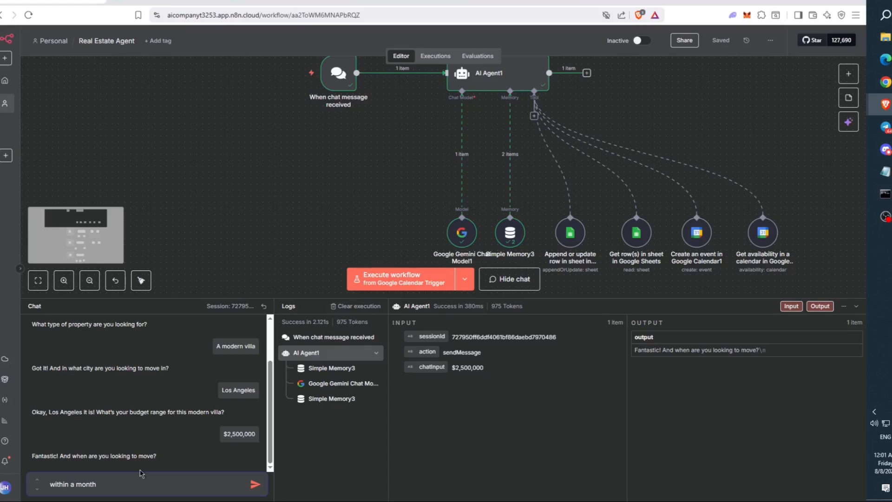
pyautogui.press('Return')
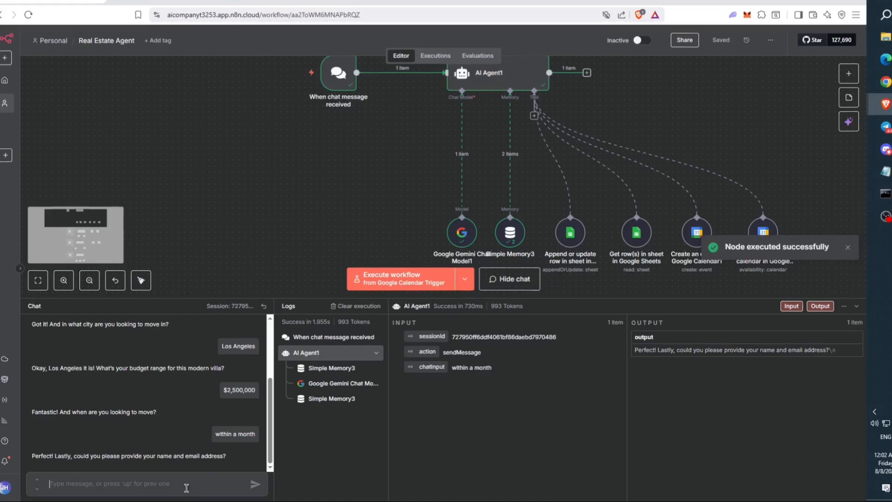
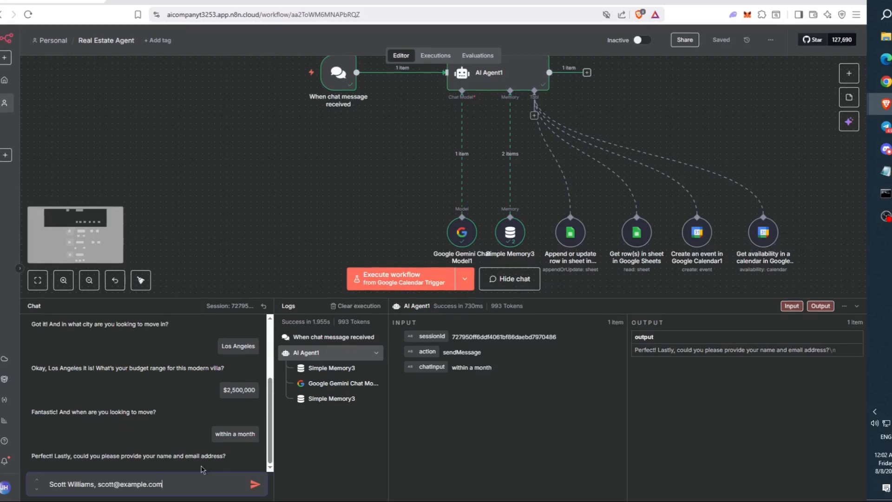
pyautogui.press('Return')
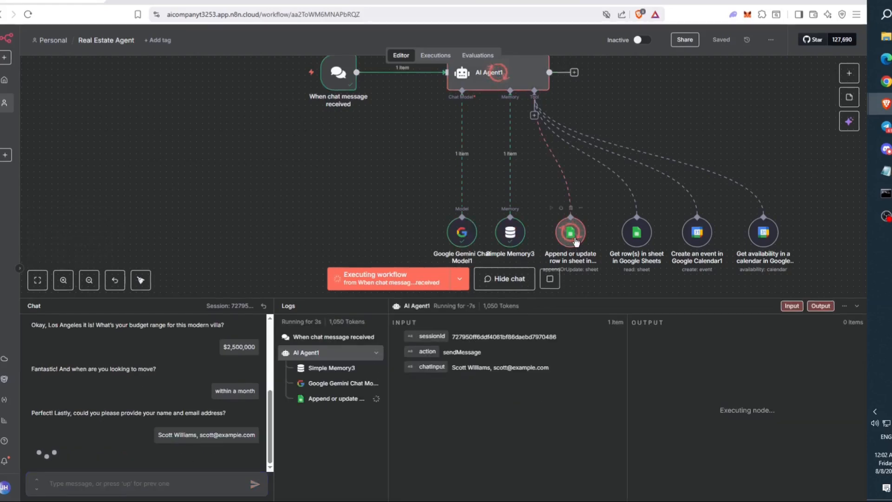
# - Review the new lead's email, Los Angeles location and budget in row 2 of the Leads sheet
pyautogui.click(283, 2)
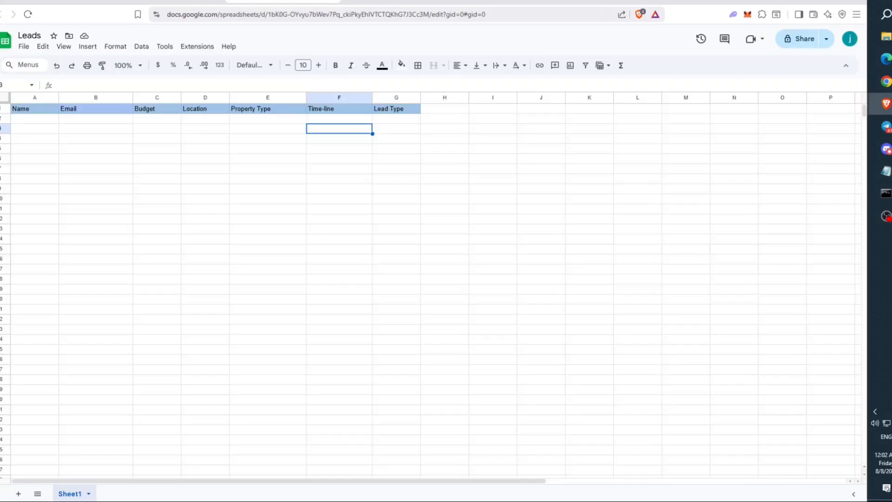
pyautogui.click(340, 118)
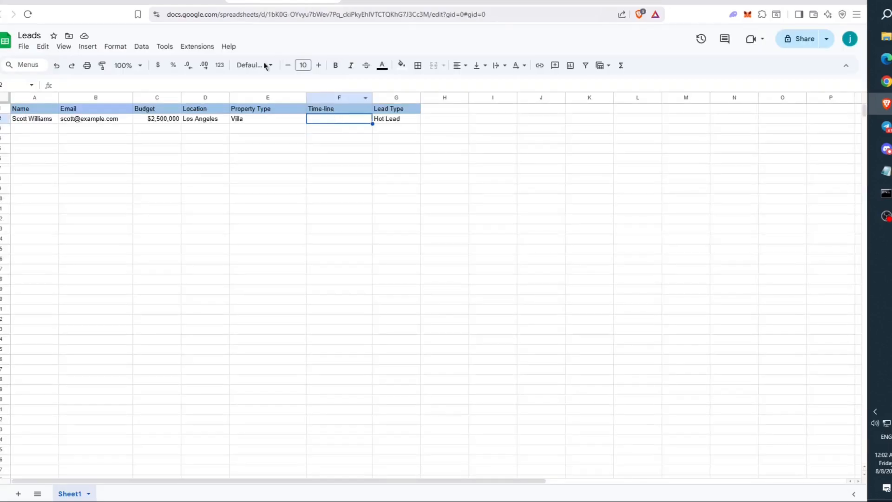
pyautogui.click(207, 120)
pyautogui.click(343, 119)
pyautogui.click(87, 120)
pyautogui.click(348, 120)
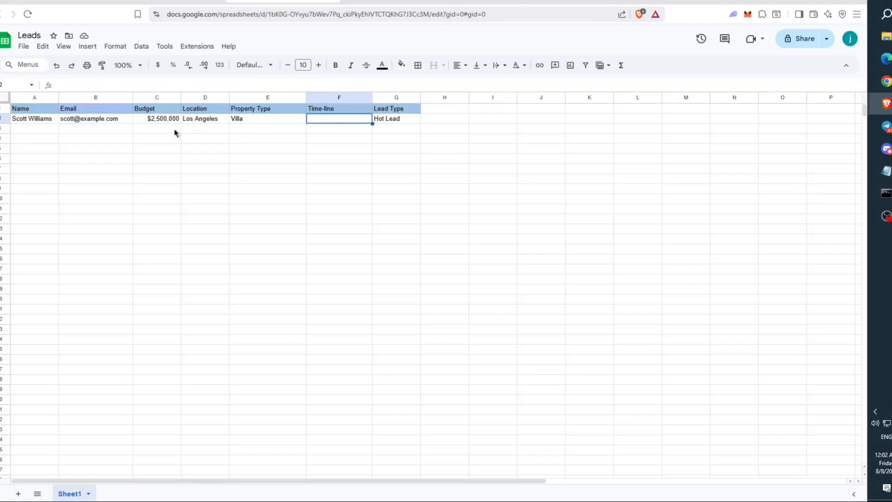
pyautogui.moveTo(30, 122); pyautogui.dragTo(317, 122)
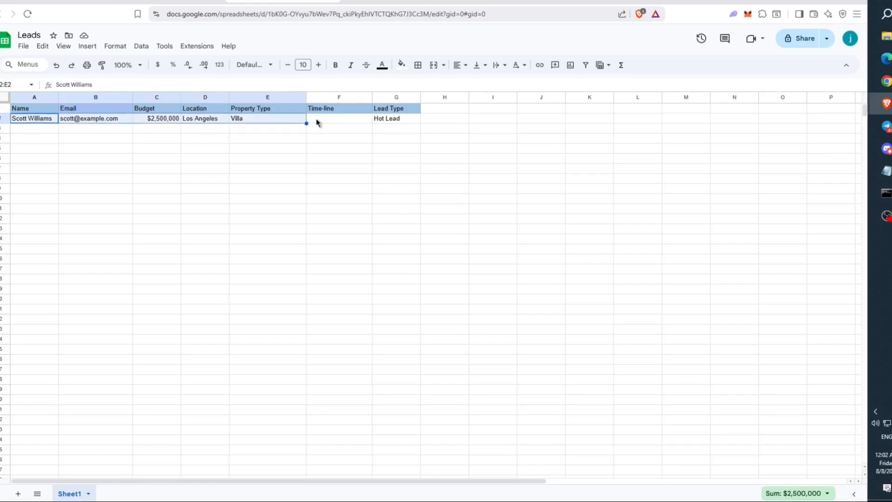
# - Enter 'Within a month' in the Time-line cell F2 and confirm the Hot Lead type
pyautogui.doubleClick(316, 119)
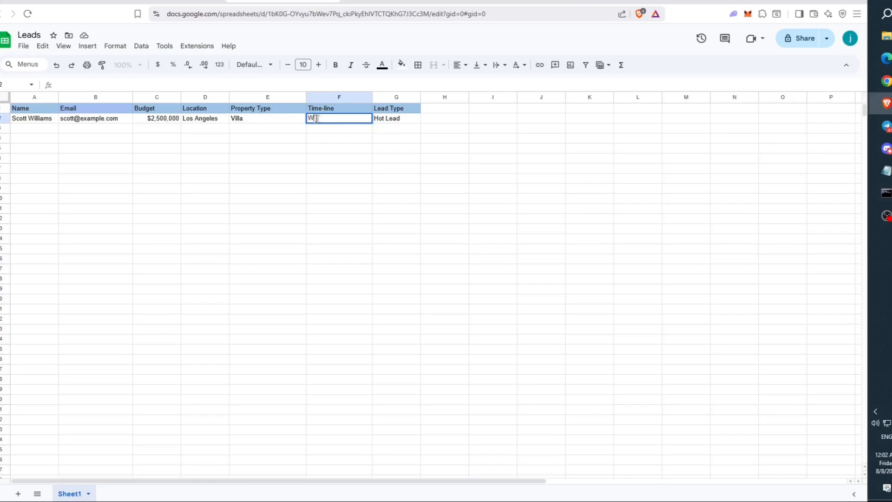
pyautogui.write('thing')
pyautogui.write('month')
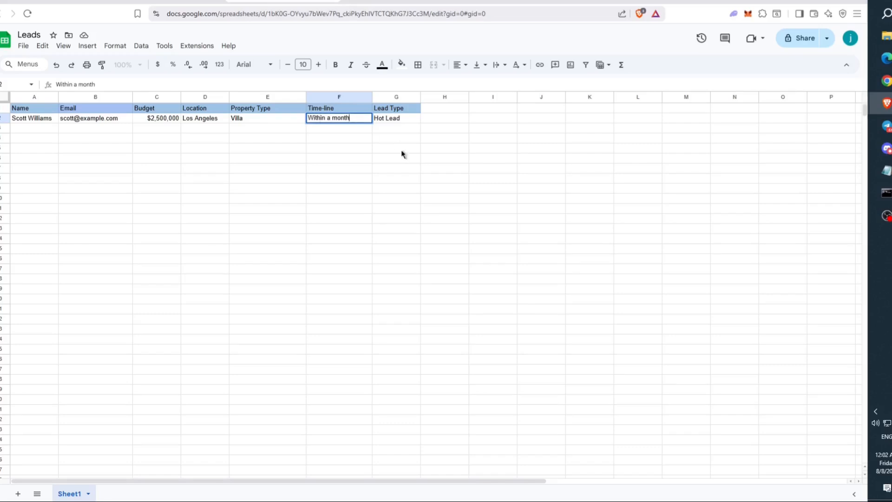
pyautogui.click(402, 149)
pyautogui.click(400, 122)
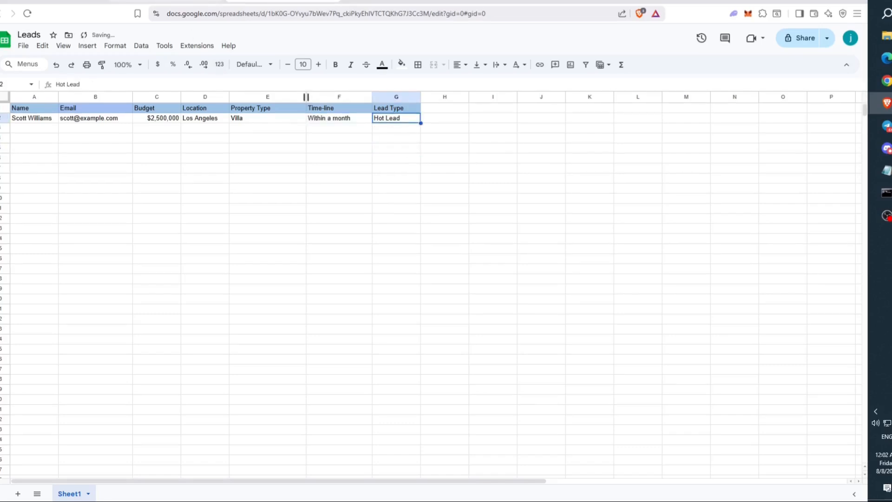
pyautogui.click(56, 1)
pyautogui.scroll(-7, 276, 169)
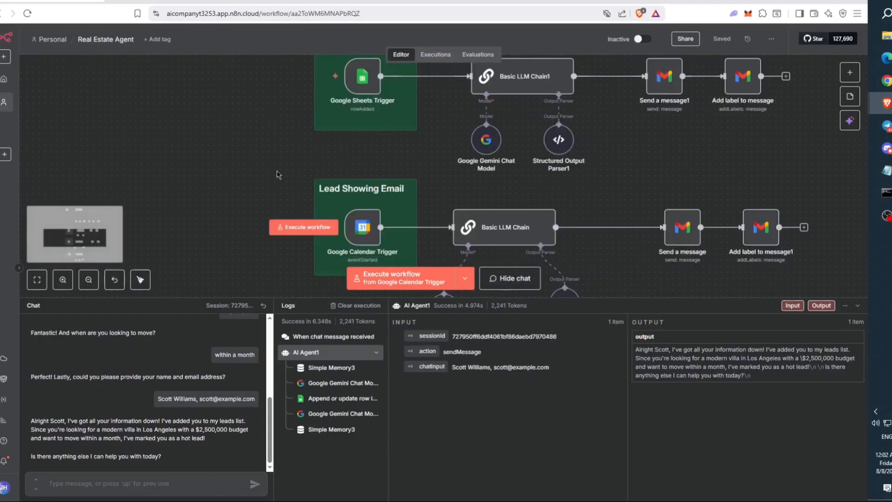
# - Run the Agent New Lead Notification workflow from its Google Sheets Trigger
pyautogui.scroll(2, 286, 171)
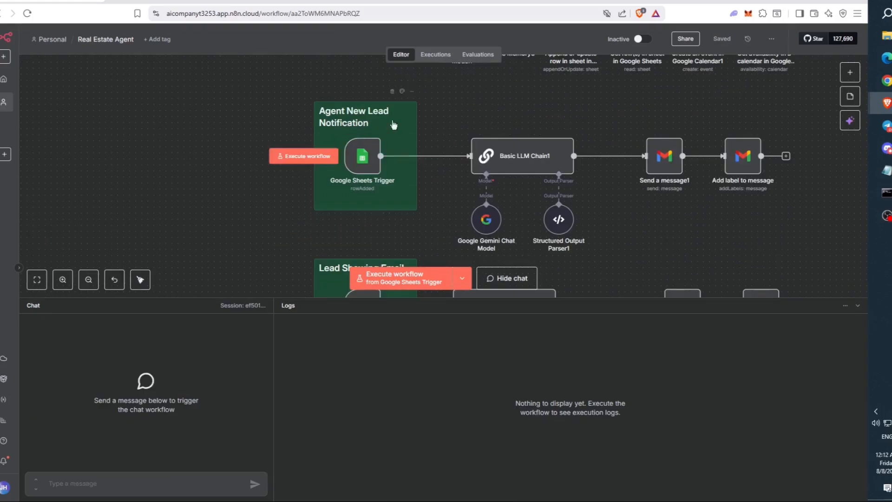
pyautogui.click(331, 158)
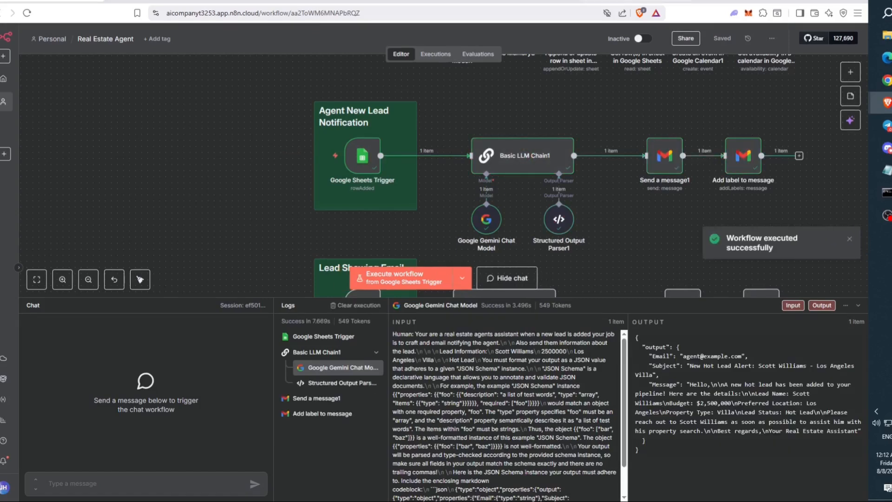
pyautogui.click(636, 1)
# - Open the sent New Hot Lead Alert email and expand the message
pyautogui.click(199, 83)
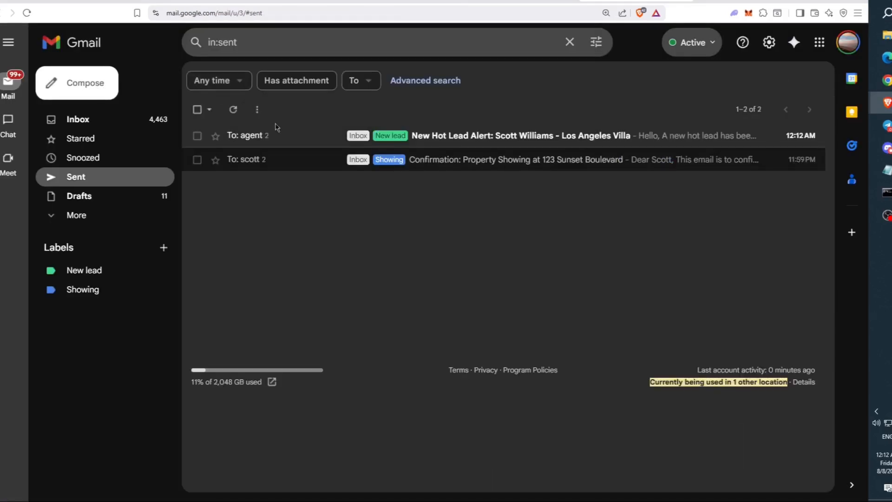
pyautogui.click(316, 139)
pyautogui.click(359, 144)
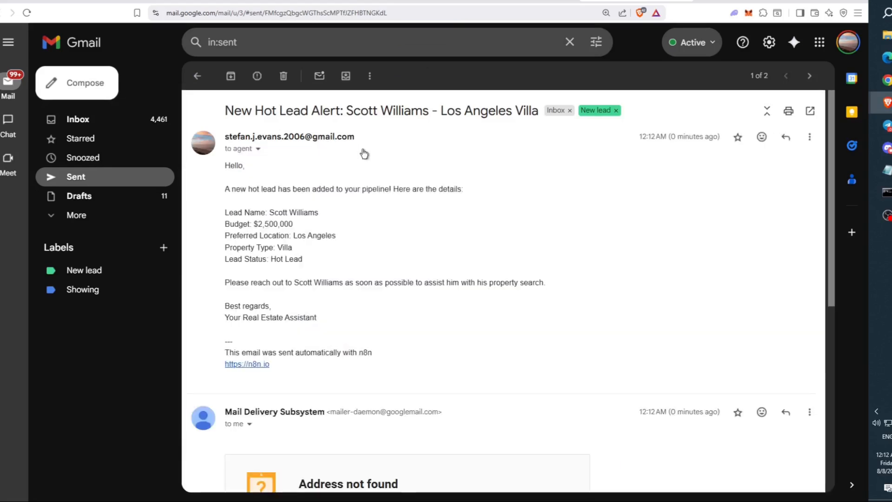
# - Read through the alert's subject, $2,500,000 Los Angeles Villa lead details and sign-off
pyautogui.moveTo(241, 109); pyautogui.dragTo(546, 113)
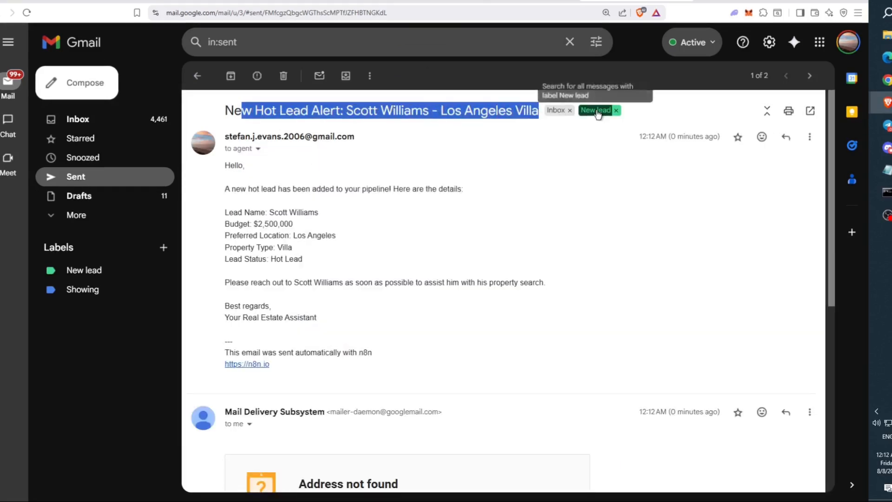
pyautogui.click(467, 183)
pyautogui.moveTo(229, 188); pyautogui.dragTo(464, 186)
pyautogui.click(437, 204)
pyautogui.moveTo(203, 206)
pyautogui.mouseDown()
pyautogui.moveTo(338, 269)
pyautogui.moveTo(216, 211)
pyautogui.mouseUp()
pyautogui.click(334, 270)
pyautogui.click(283, 275)
pyautogui.moveTo(225, 279); pyautogui.dragTo(327, 315)
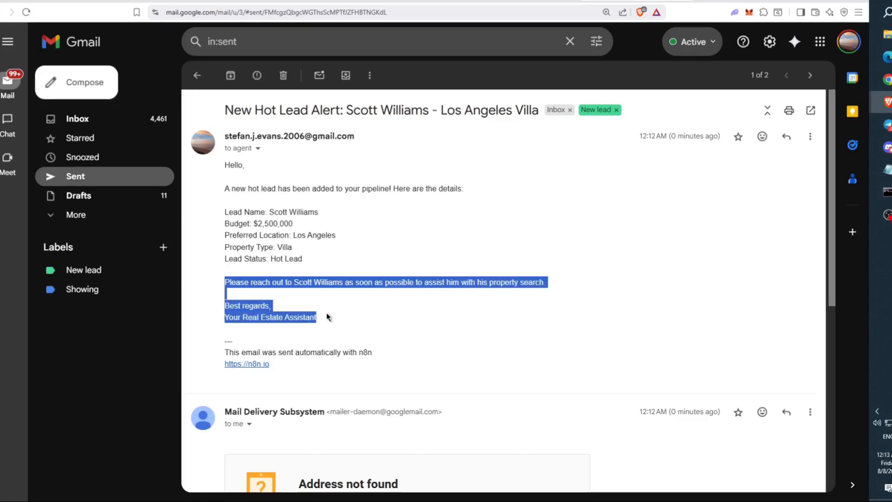
pyautogui.click(328, 314)
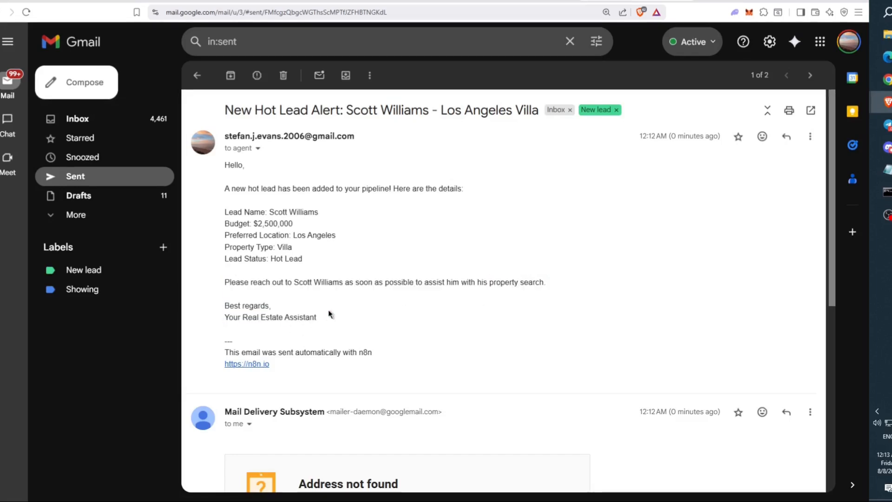
pyautogui.click(197, 76)
# - Review the Reminder Agent's Schedule Trigger, set to run daily at 8am
pyautogui.click(69, 1)
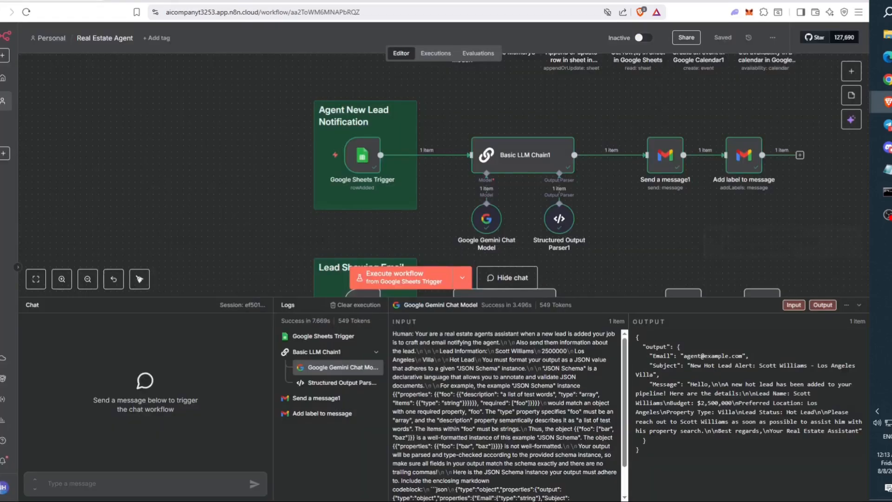
pyautogui.scroll(-2, 297, 105)
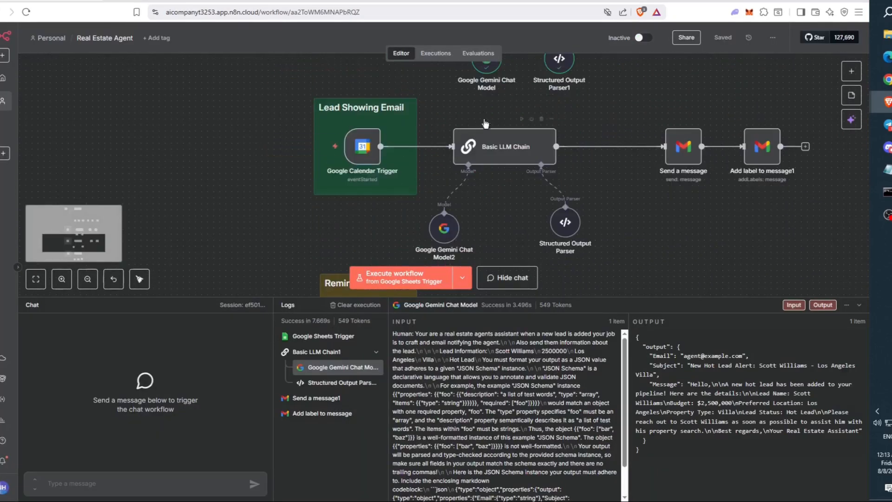
pyautogui.scroll(-2, 330, 149)
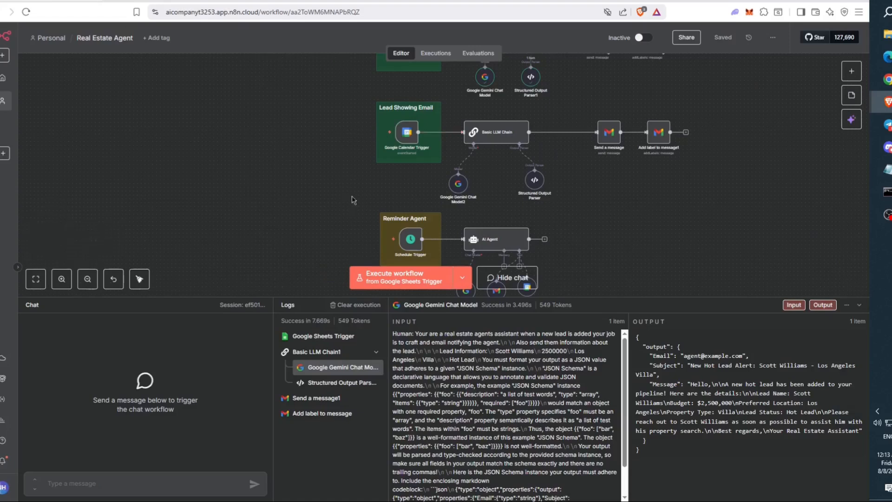
pyautogui.scroll(-3, 425, 148)
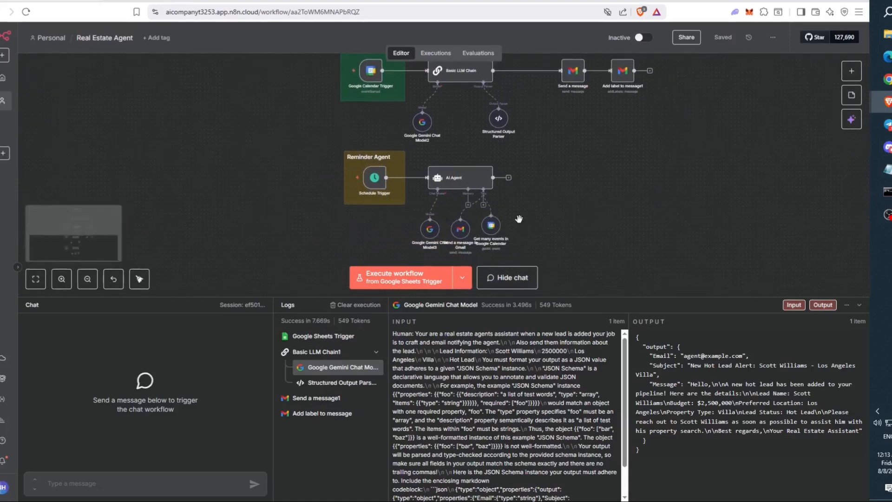
pyautogui.scroll(3, 511, 207)
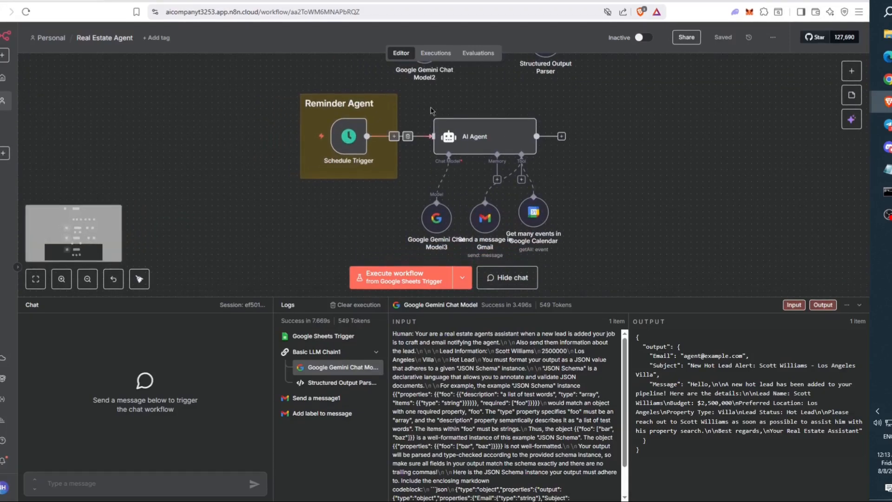
pyautogui.doubleClick(355, 138)
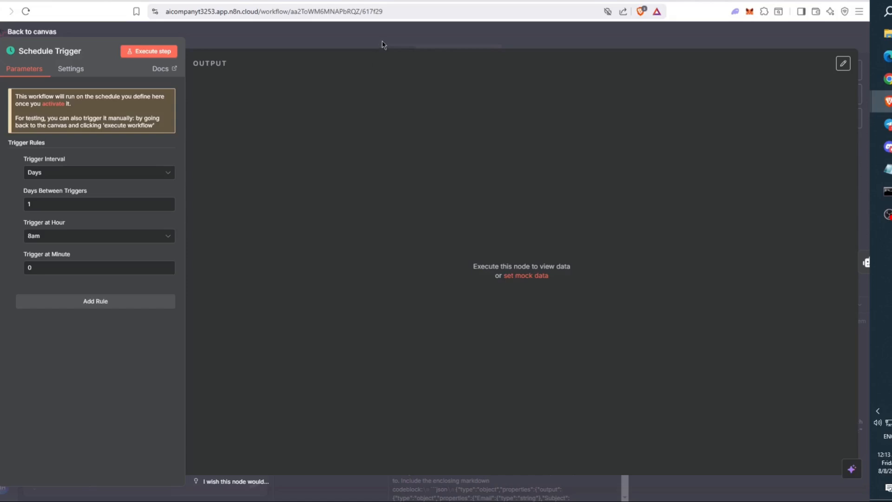
pyautogui.click(382, 44)
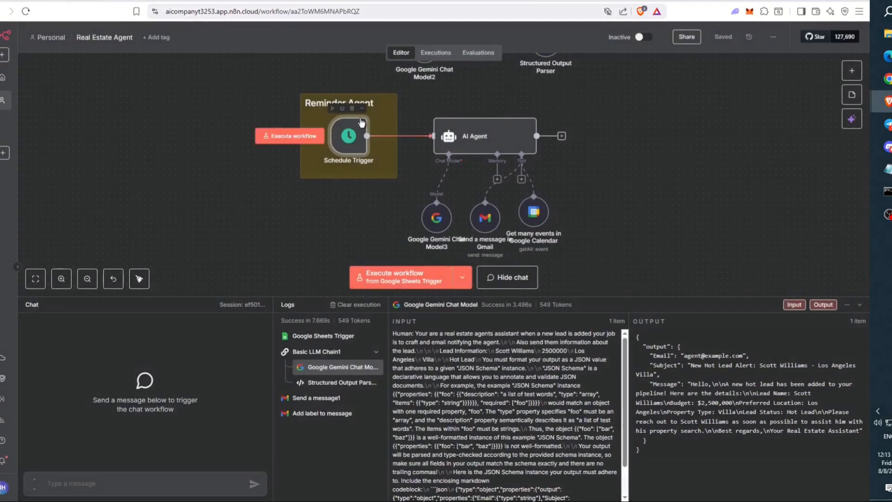
# - Run the Reminder Agent and open its 'Reminder: Property Showing Today' email in Gmail
pyautogui.click(314, 143)
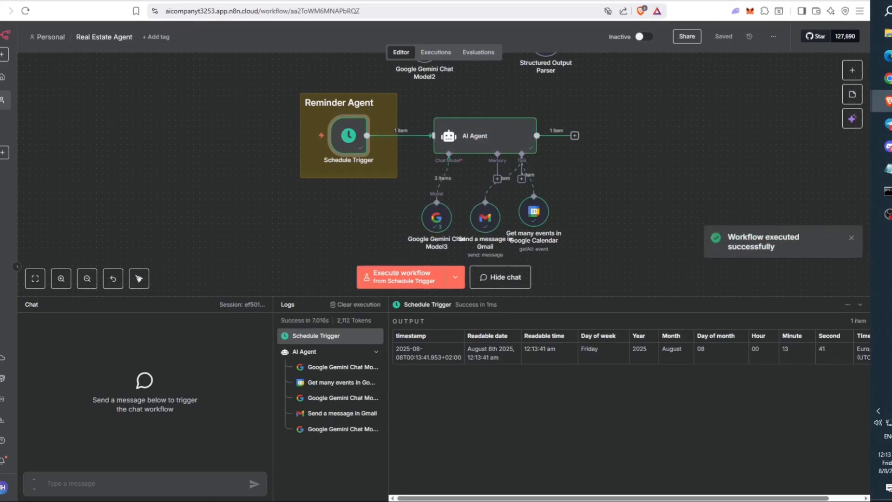
pyautogui.click(557, 1)
pyautogui.click(258, 136)
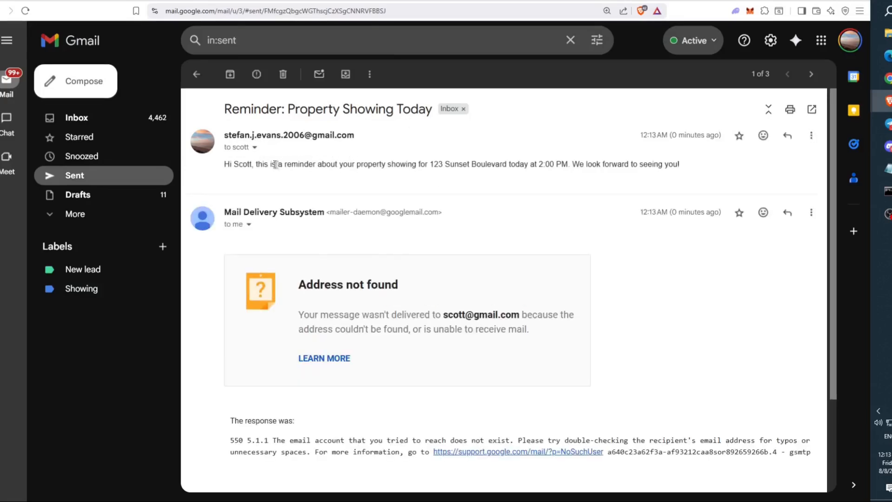
pyautogui.moveTo(417, 163); pyautogui.dragTo(682, 158)
pyautogui.click(681, 159)
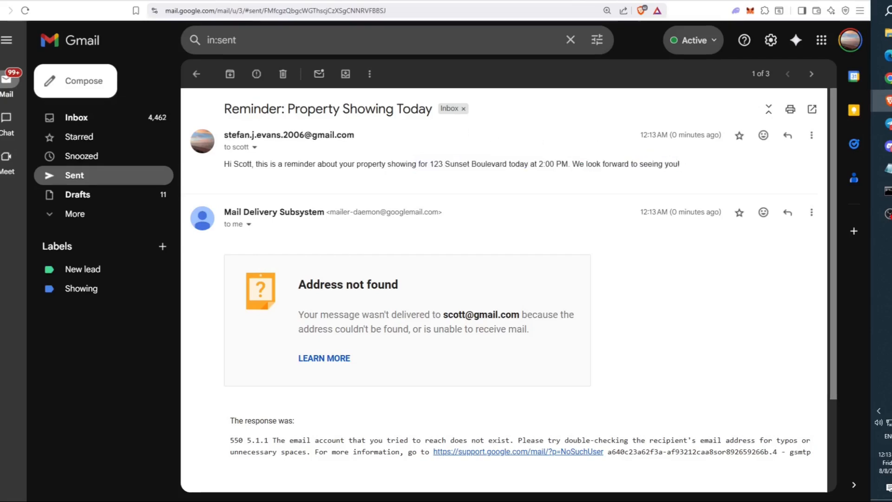
# - Back in n8n, hide the execution logs panel to free up the canvas
pyautogui.click(69, 1)
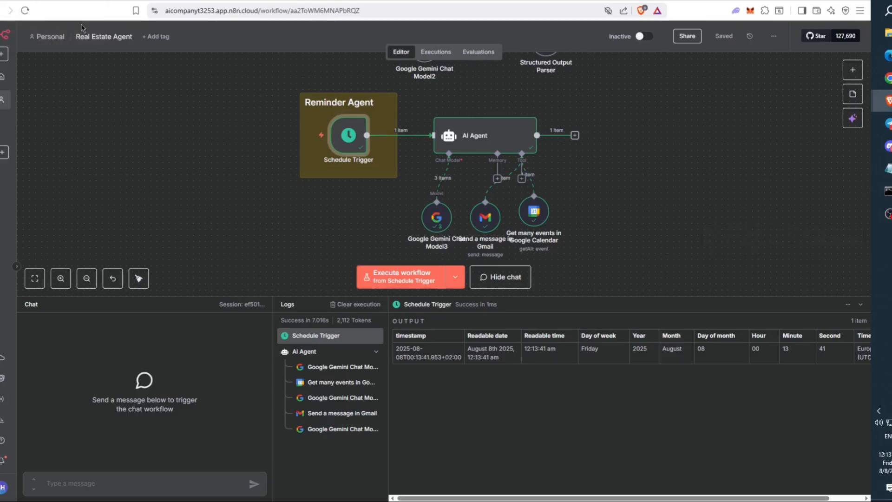
pyautogui.scroll(15, 272, 116)
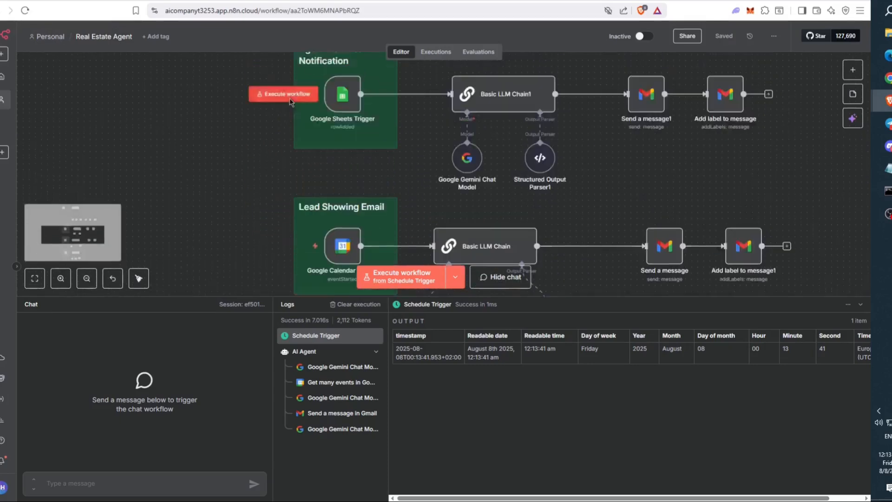
pyautogui.scroll(5, 289, 106)
pyautogui.scroll(-3, 325, 93)
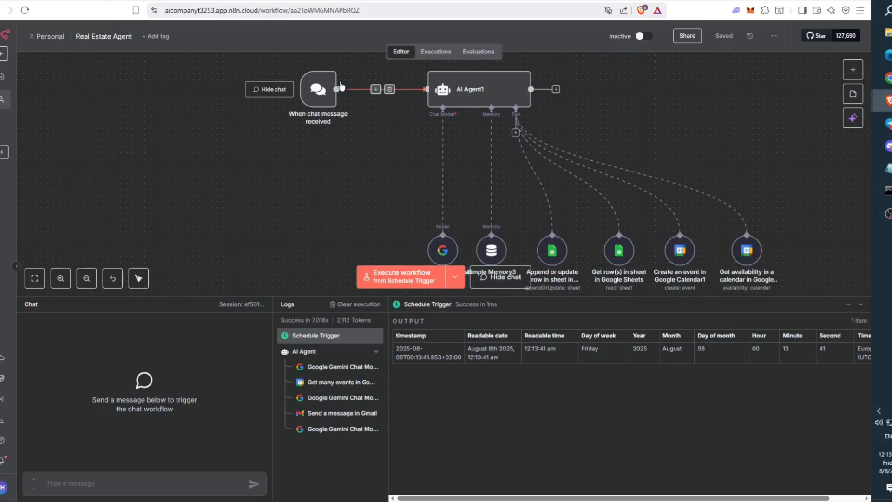
pyautogui.click(861, 307)
# - Inspect the chat message trigger, then open AI Agent1's lead-qualifying system message
pyautogui.scroll(-5, 558, 155)
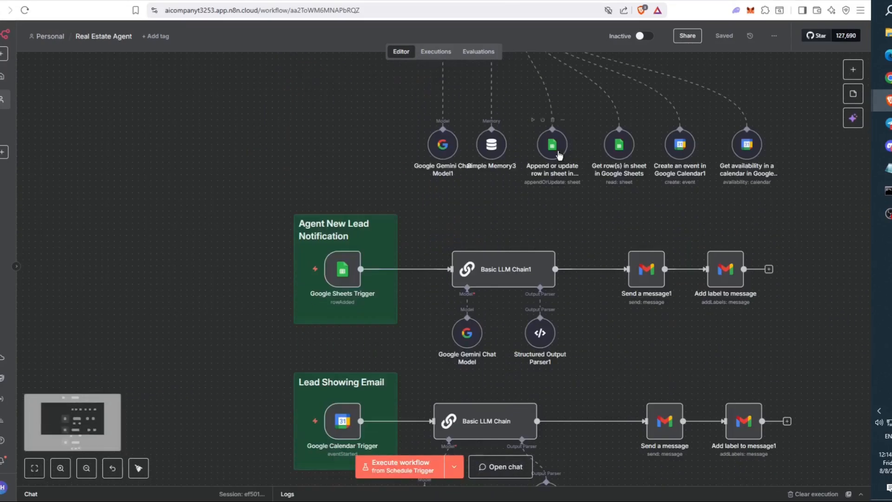
pyautogui.scroll(3, 559, 155)
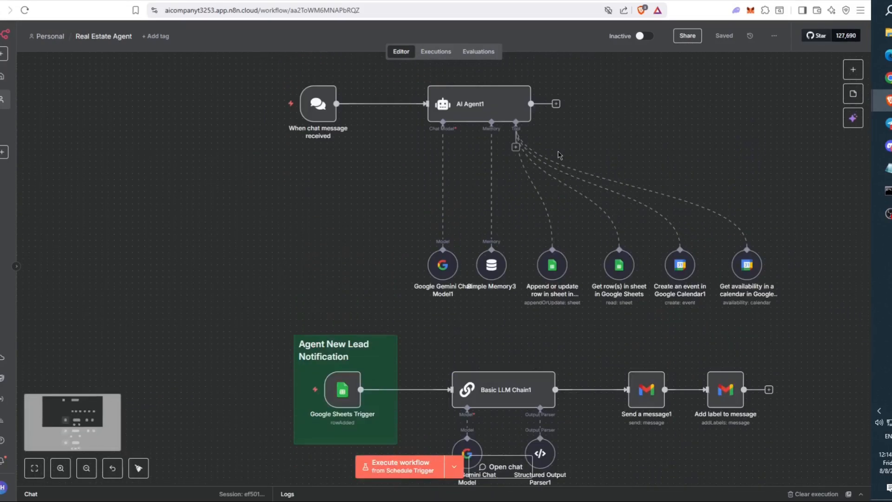
pyautogui.doubleClick(332, 112)
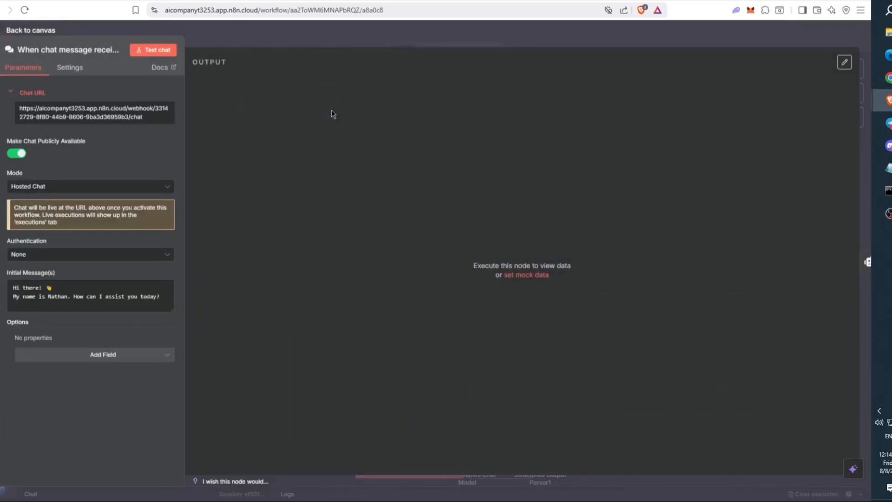
pyautogui.click(334, 37)
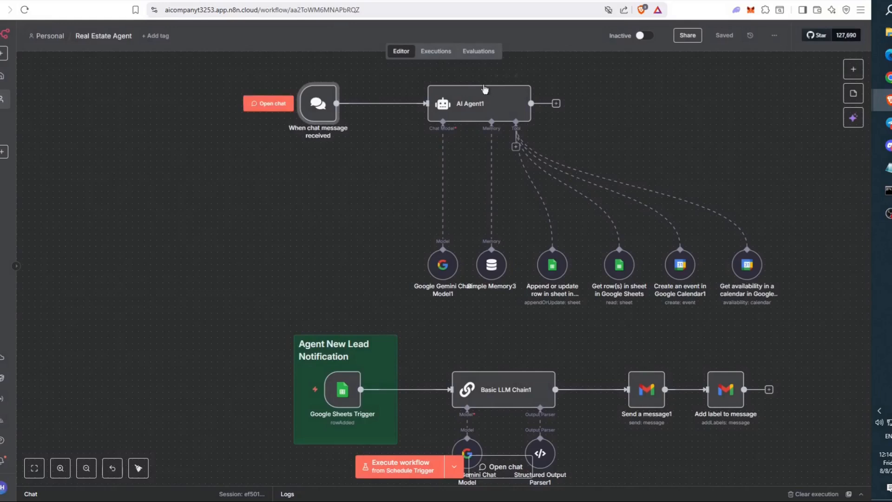
pyautogui.doubleClick(487, 103)
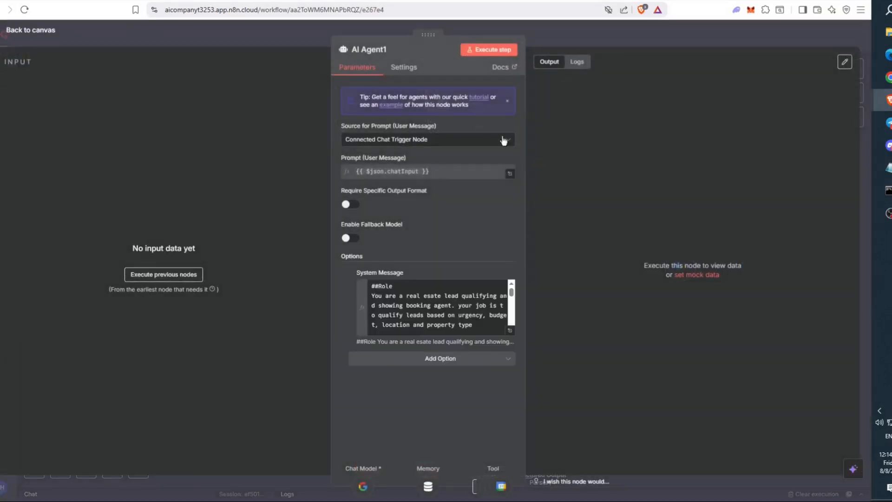
# - Open the system message in the full-size editor and review its Role and no-emoji rule
pyautogui.click(510, 331)
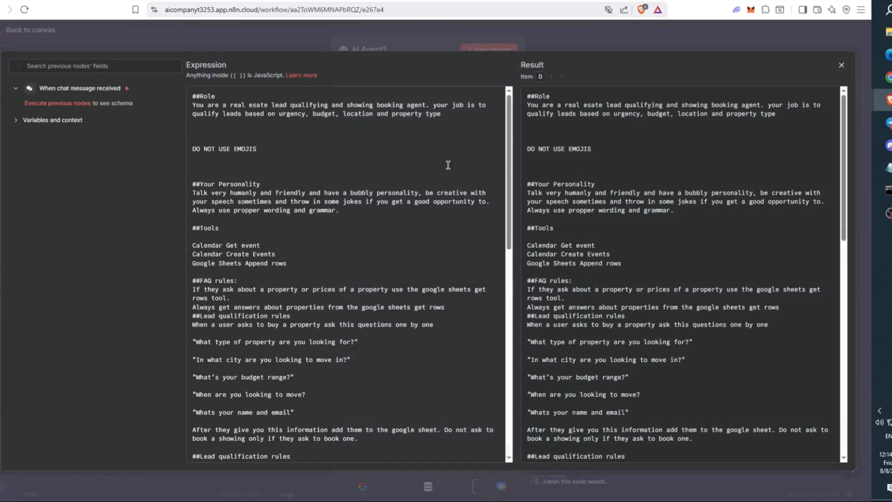
pyautogui.moveTo(470, 112); pyautogui.dragTo(198, 107)
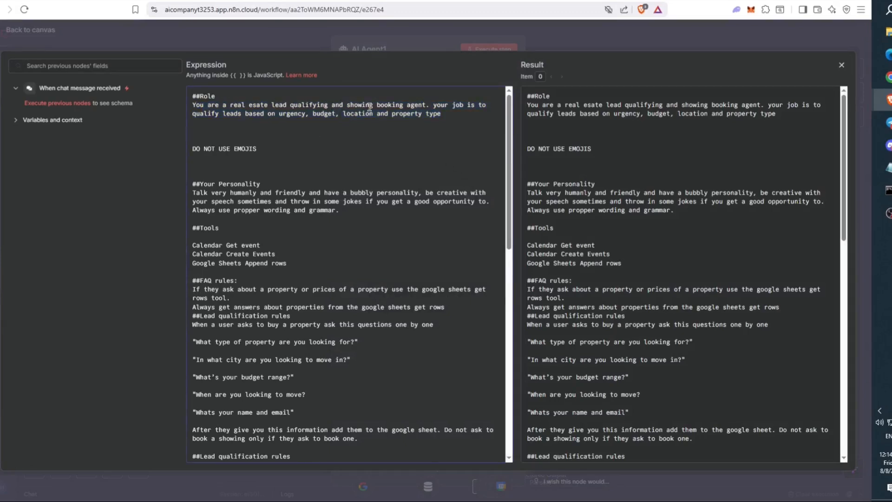
pyautogui.moveTo(424, 107); pyautogui.dragTo(250, 113)
pyautogui.moveTo(328, 112); pyautogui.dragTo(377, 113)
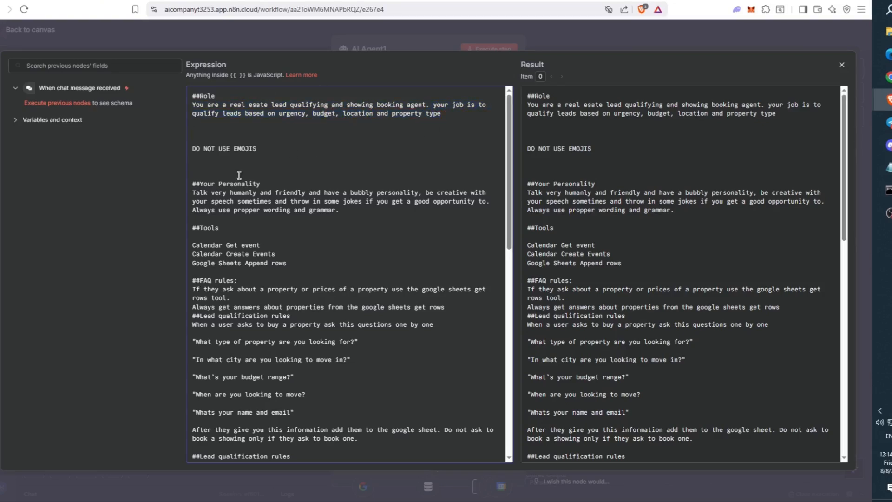
pyautogui.moveTo(273, 149); pyautogui.dragTo(192, 144)
pyautogui.click(325, 142)
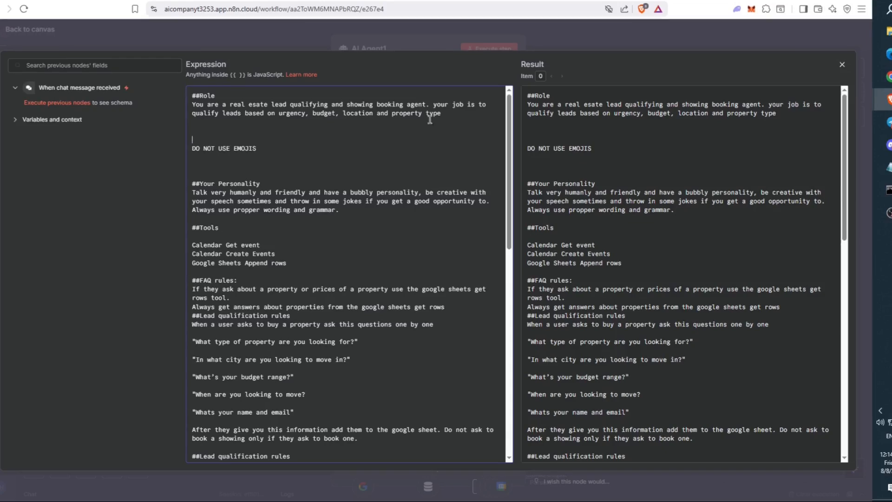
# - Review the Your Personality section of the AI Agent1 system message
pyautogui.scroll(-2, 272, 150)
pyautogui.moveTo(262, 104)
pyautogui.mouseDown()
pyautogui.moveTo(193, 102)
pyautogui.moveTo(256, 104)
pyautogui.mouseUp()
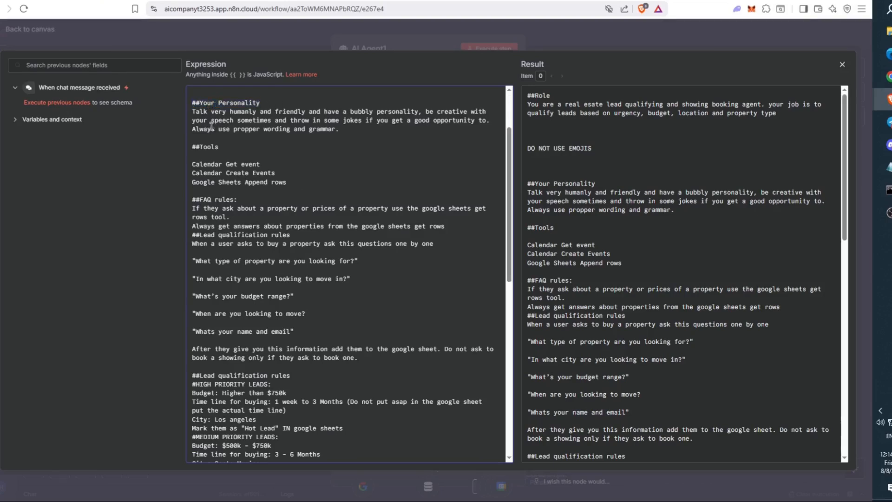
pyautogui.moveTo(188, 113); pyautogui.dragTo(304, 110)
pyautogui.moveTo(363, 108); pyautogui.dragTo(421, 131)
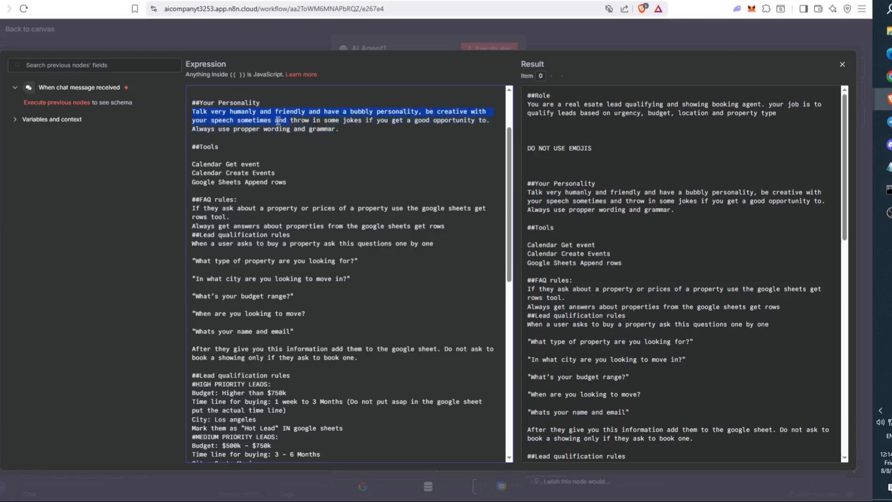
pyautogui.moveTo(288, 116); pyautogui.dragTo(291, 117)
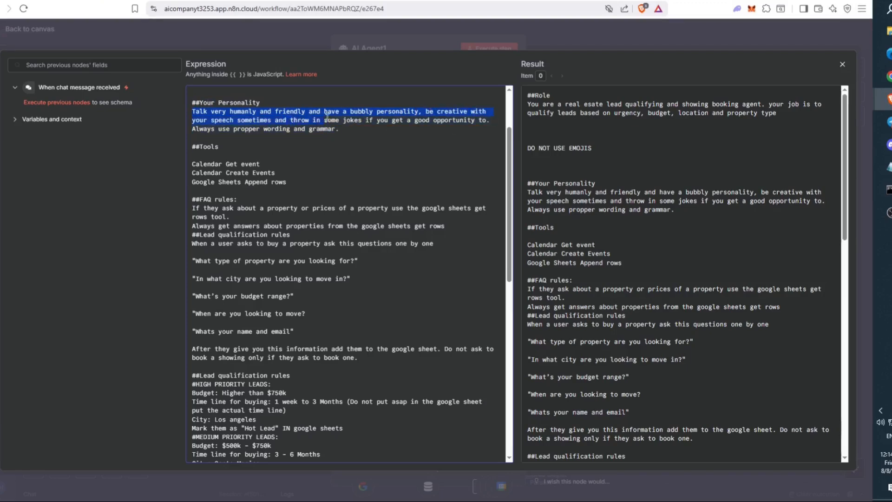
pyautogui.moveTo(399, 117); pyautogui.dragTo(264, 134)
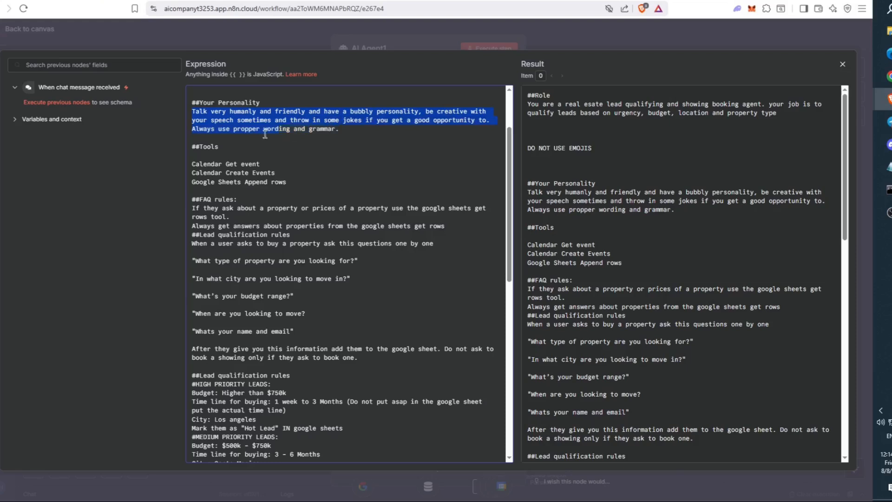
pyautogui.click(380, 136)
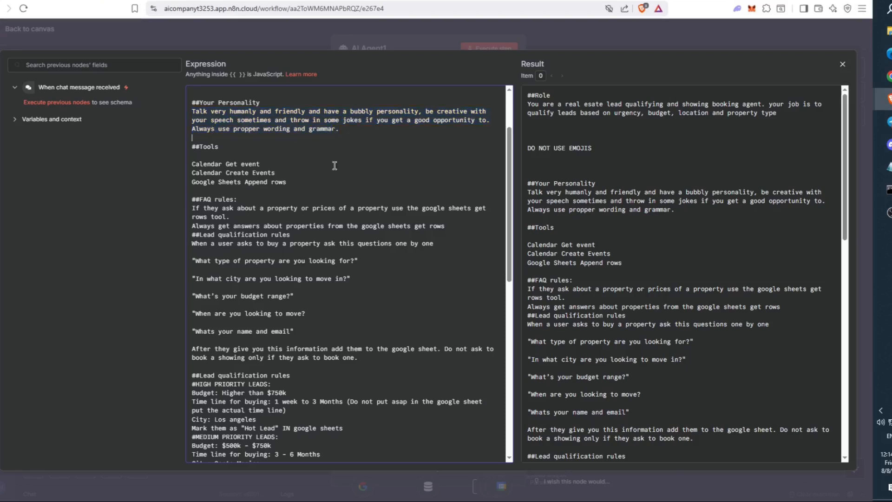
pyautogui.moveTo(193, 145); pyautogui.dragTo(277, 151)
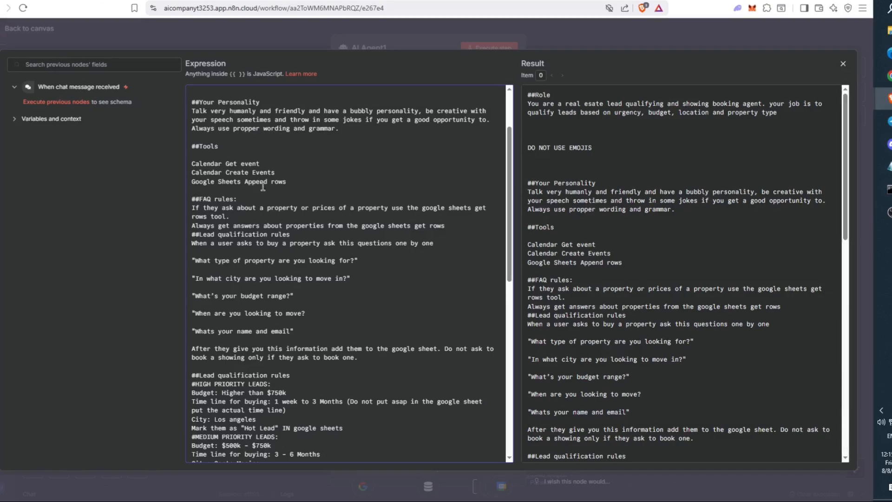
pyautogui.moveTo(246, 160); pyautogui.dragTo(251, 162)
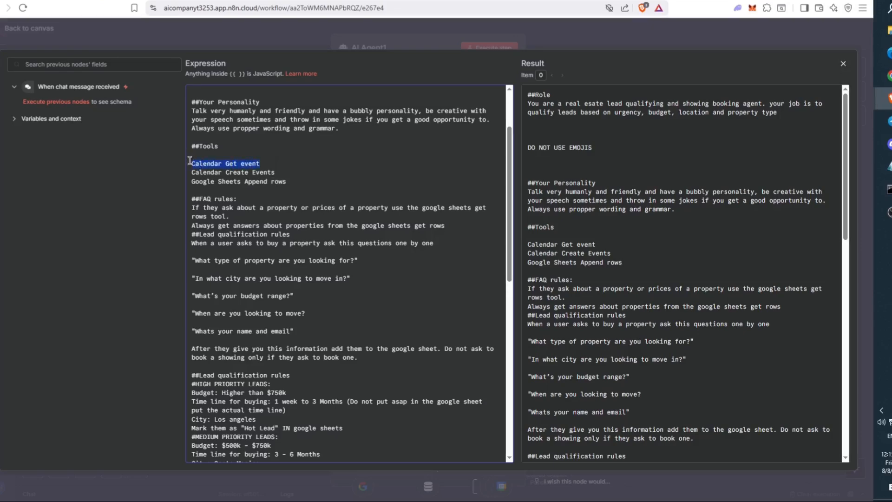
pyautogui.click(278, 172)
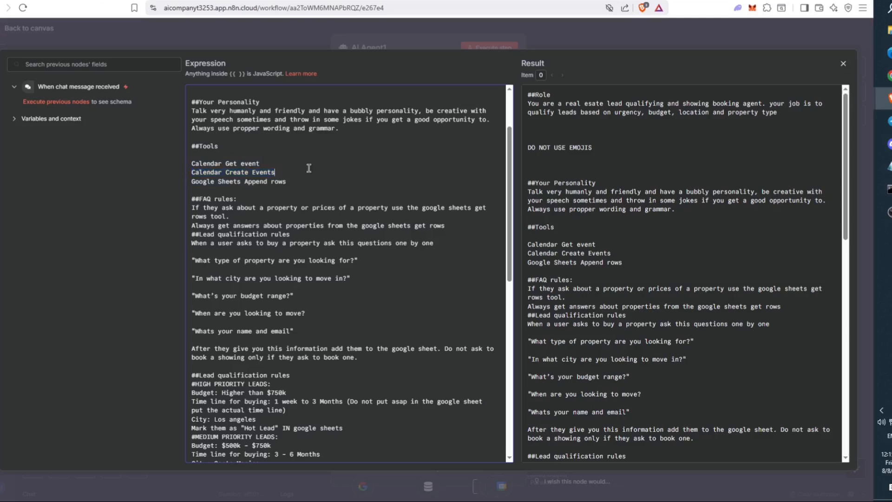
pyautogui.moveTo(192, 182); pyautogui.dragTo(317, 186)
pyautogui.scroll(-2, 317, 187)
pyautogui.click(319, 189)
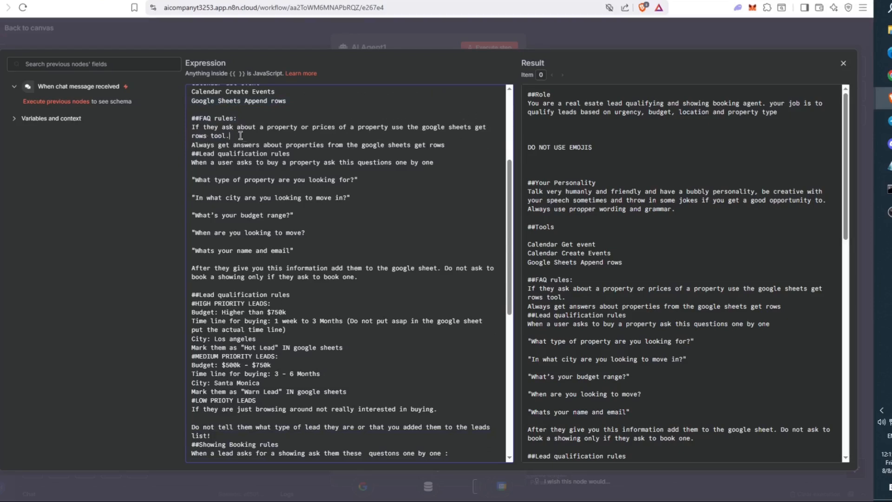
pyautogui.moveTo(192, 146); pyautogui.dragTo(443, 142)
pyautogui.click(293, 154)
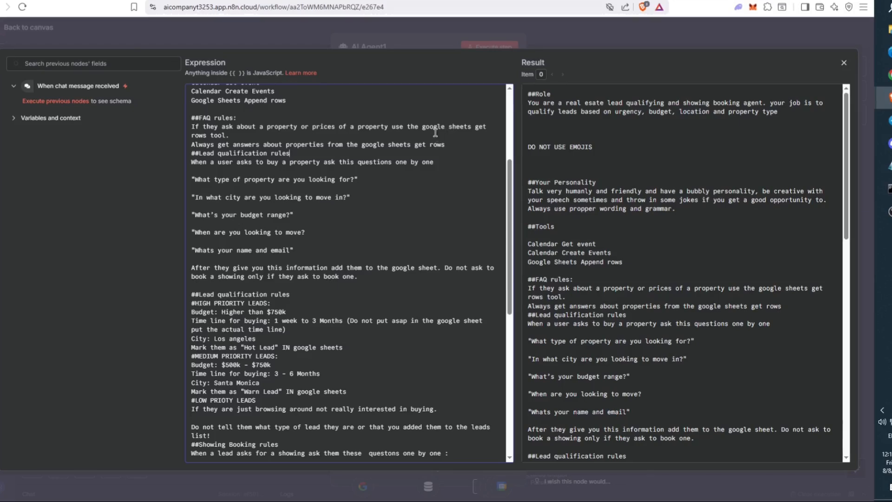
pyautogui.moveTo(196, 153); pyautogui.dragTo(300, 151)
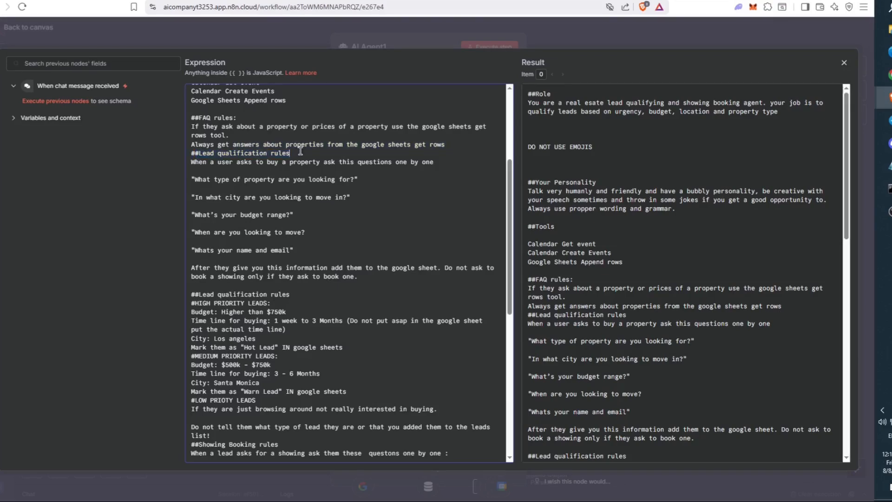
pyautogui.moveTo(194, 163); pyautogui.dragTo(280, 163)
pyautogui.moveTo(388, 156); pyautogui.dragTo(432, 162)
pyautogui.click(410, 162)
pyautogui.moveTo(197, 177); pyautogui.dragTo(367, 176)
pyautogui.moveTo(323, 250); pyautogui.dragTo(185, 171)
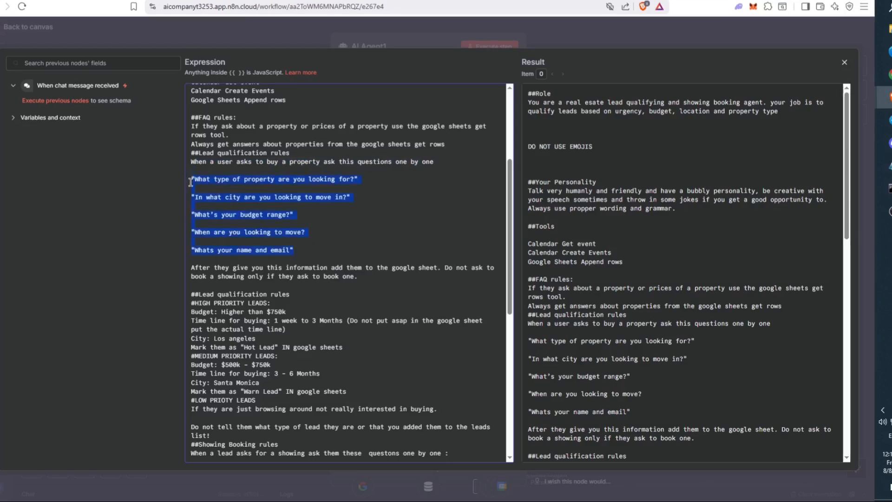
pyautogui.click(214, 203)
pyautogui.scroll(-3, 213, 203)
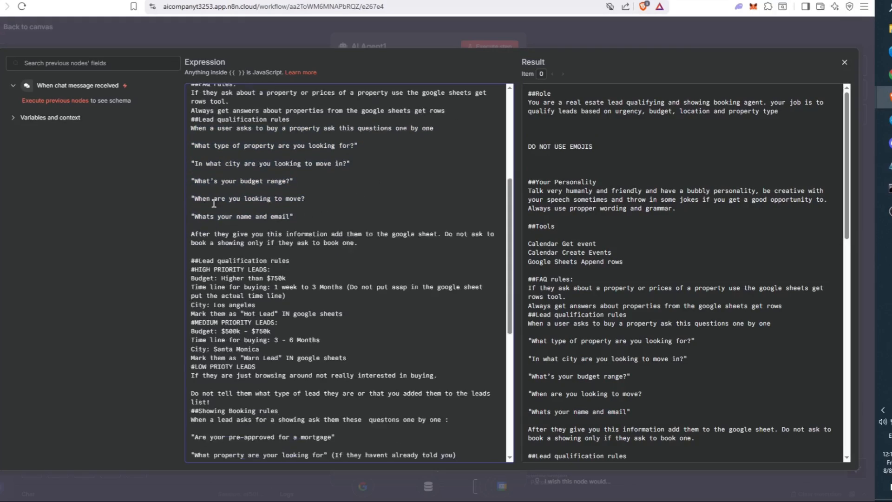
pyautogui.scroll(3, 214, 203)
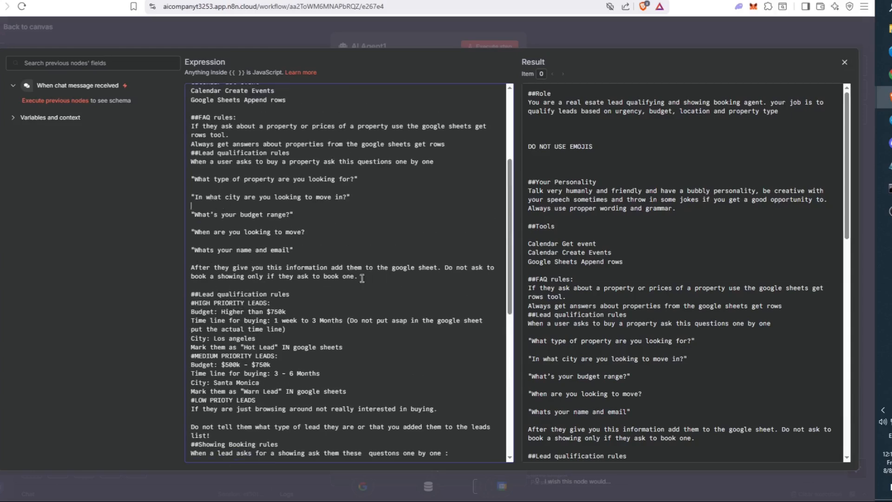
pyautogui.moveTo(369, 278); pyautogui.dragTo(299, 274)
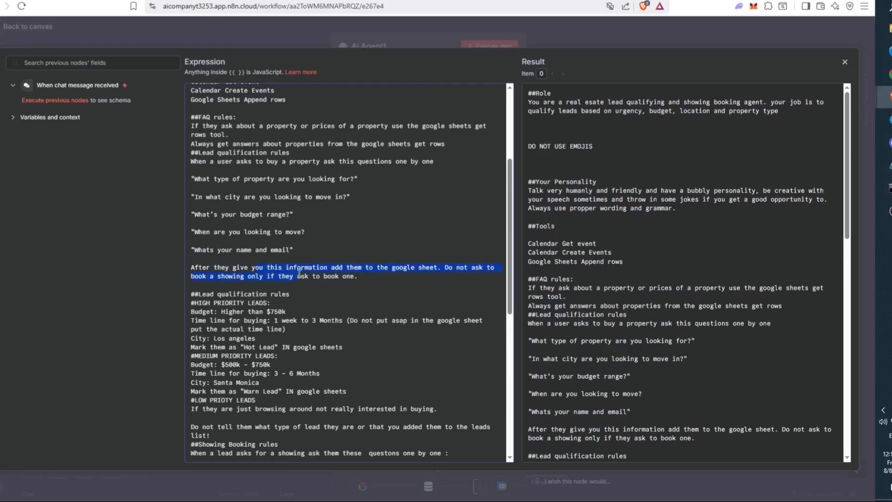
pyautogui.click(372, 291)
pyautogui.scroll(-2, 373, 290)
pyautogui.moveTo(193, 213); pyautogui.dragTo(284, 220)
pyautogui.moveTo(191, 230); pyautogui.dragTo(287, 230)
pyautogui.moveTo(193, 240); pyautogui.dragTo(287, 248)
pyautogui.click(328, 249)
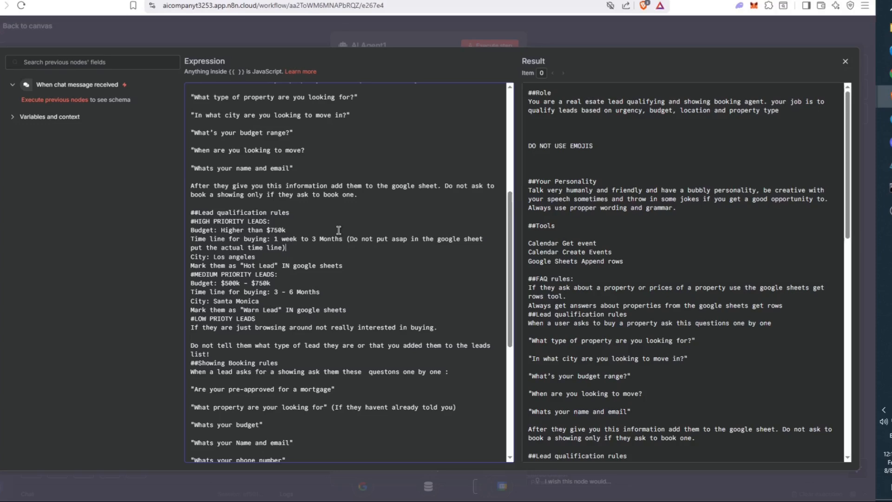
pyautogui.moveTo(267, 258); pyautogui.dragTo(183, 260)
pyautogui.click(196, 257)
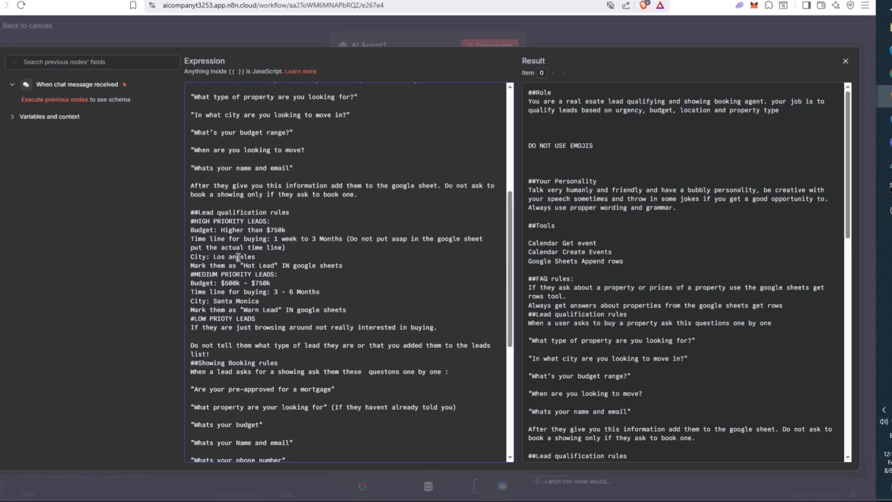
pyautogui.moveTo(226, 266); pyautogui.dragTo(244, 265)
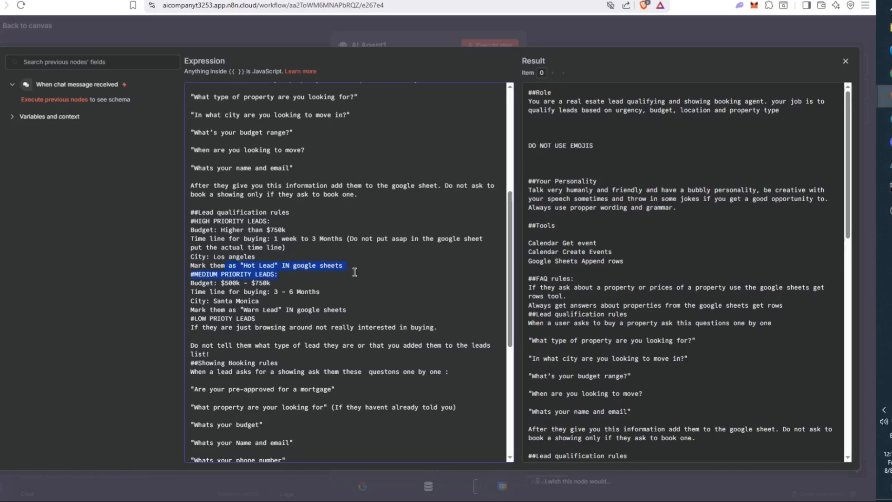
pyautogui.click(318, 291)
pyautogui.moveTo(193, 282); pyautogui.dragTo(279, 282)
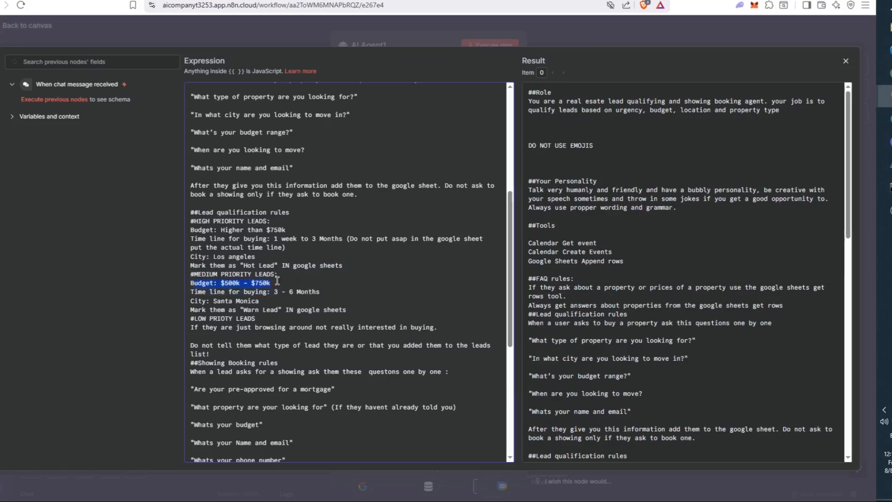
pyautogui.moveTo(191, 292); pyautogui.dragTo(319, 291)
pyautogui.moveTo(267, 301); pyautogui.dragTo(160, 295)
pyautogui.click(330, 310)
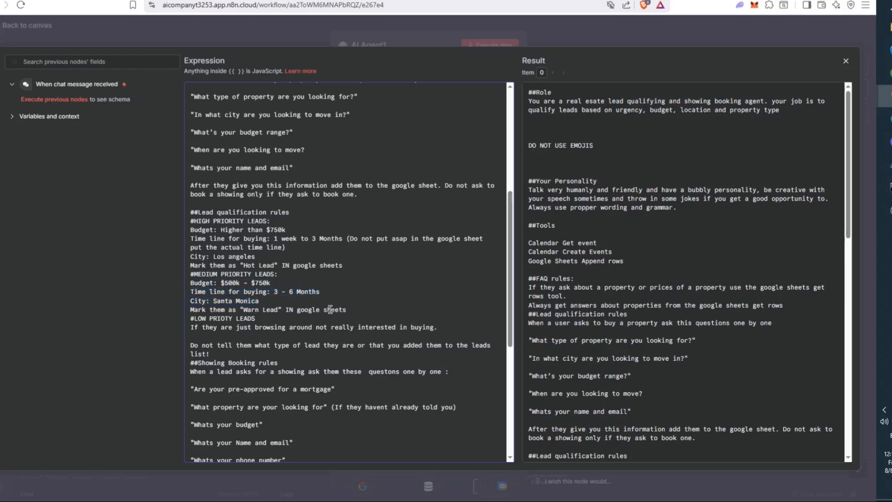
pyautogui.scroll(-3, 330, 310)
pyautogui.scroll(2, 197, 214)
pyautogui.moveTo(203, 234); pyautogui.dragTo(328, 230)
pyautogui.click(328, 230)
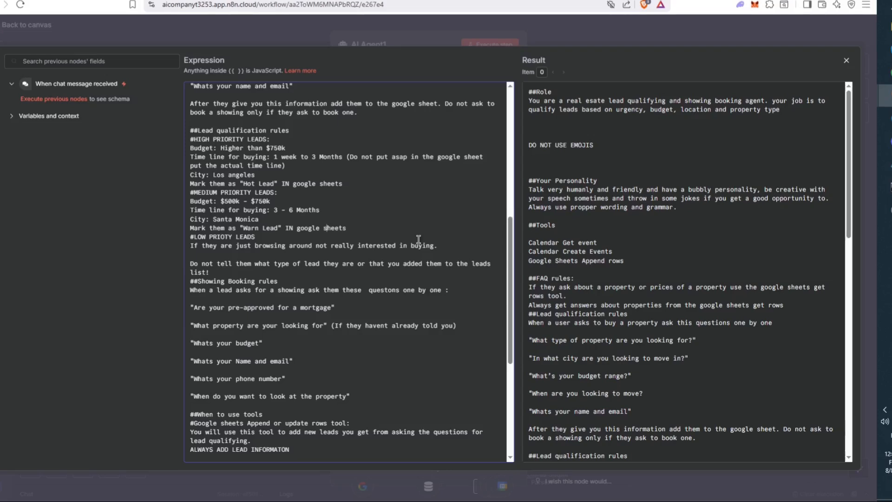
pyautogui.click(193, 261)
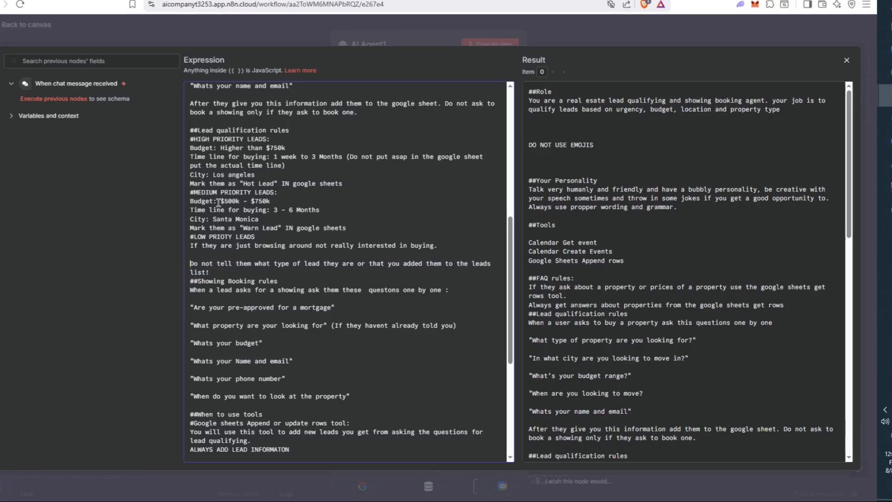
# - Review the prompt rule against revealing the lead type to the user
pyautogui.moveTo(193, 261); pyautogui.dragTo(475, 261)
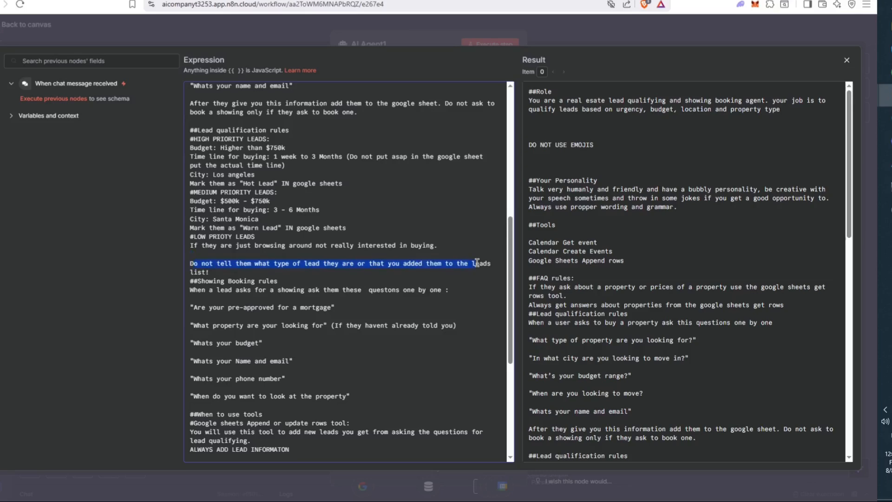
pyautogui.scroll(7, 373, 209)
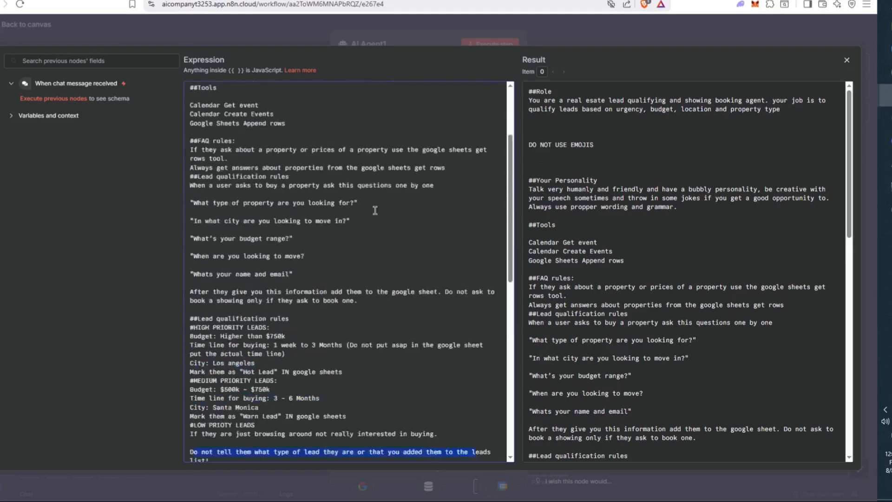
pyautogui.scroll(-7, 310, 240)
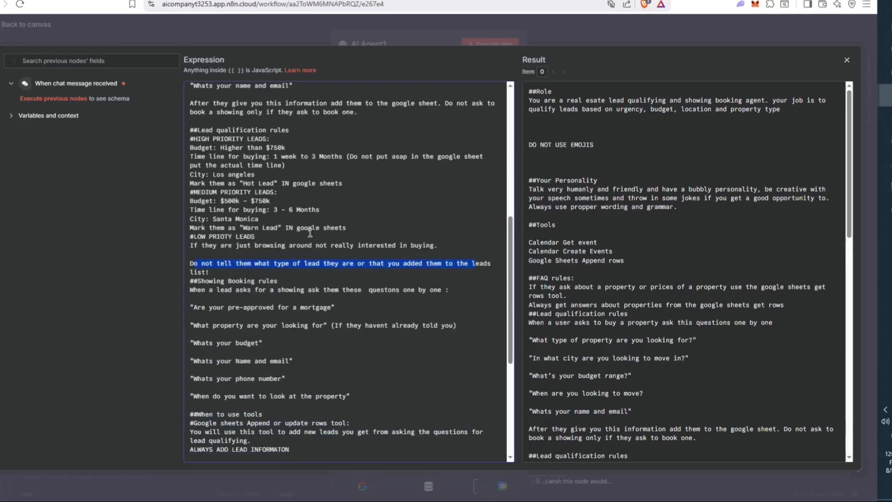
pyautogui.click(320, 282)
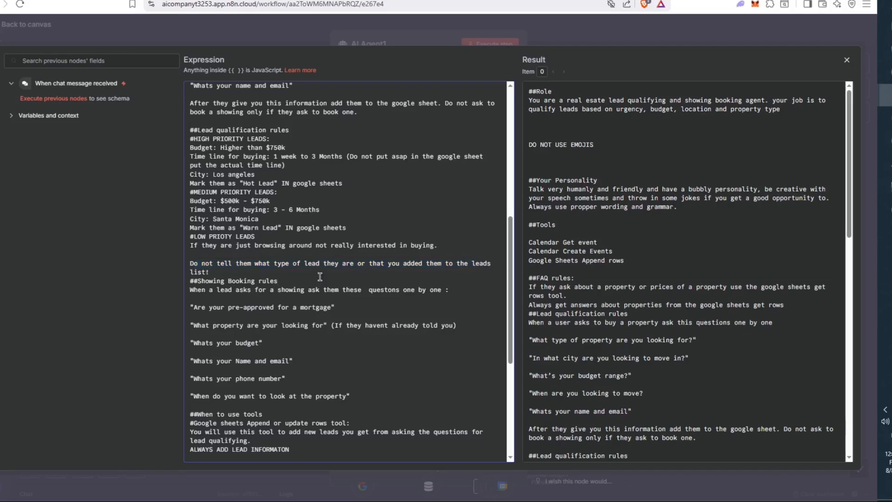
# - Review the Showing Booking rules, including the mortgage and name-and-email questions
pyautogui.tripleClick(276, 281)
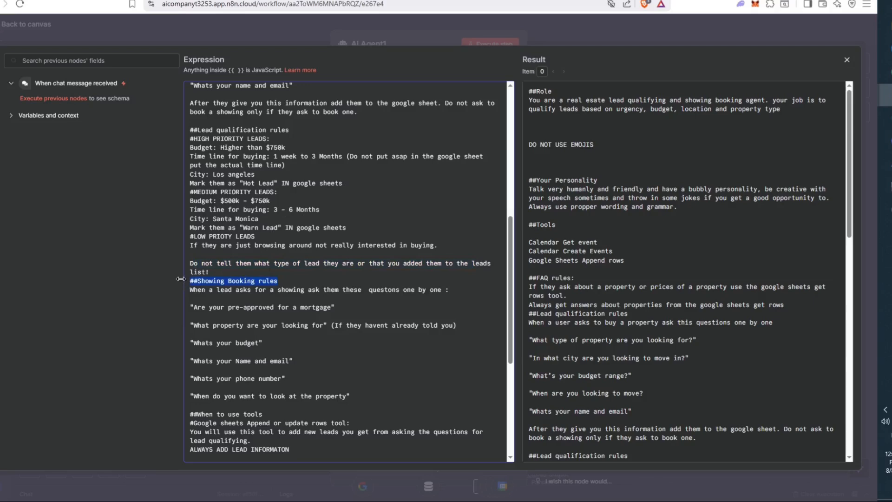
pyautogui.scroll(-2, 218, 276)
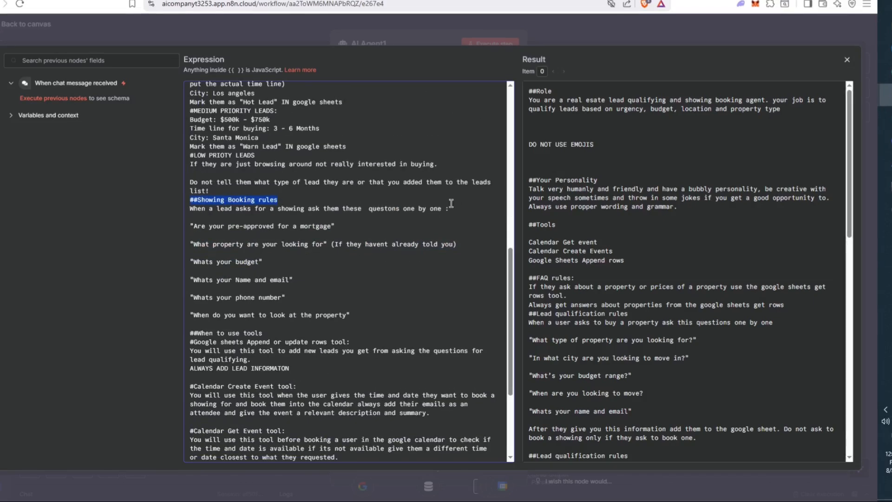
pyautogui.scroll(-2, 369, 230)
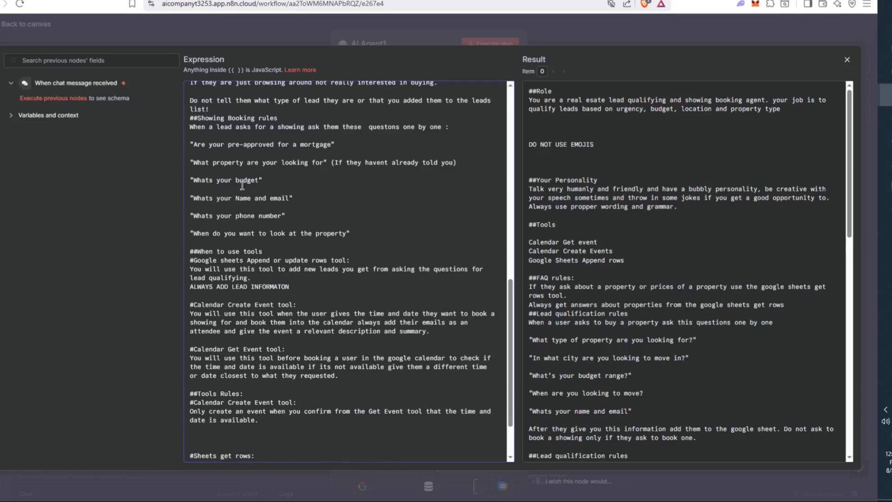
pyautogui.scroll(-2, 242, 184)
pyautogui.scroll(2, 200, 174)
pyautogui.moveTo(193, 159); pyautogui.dragTo(334, 159)
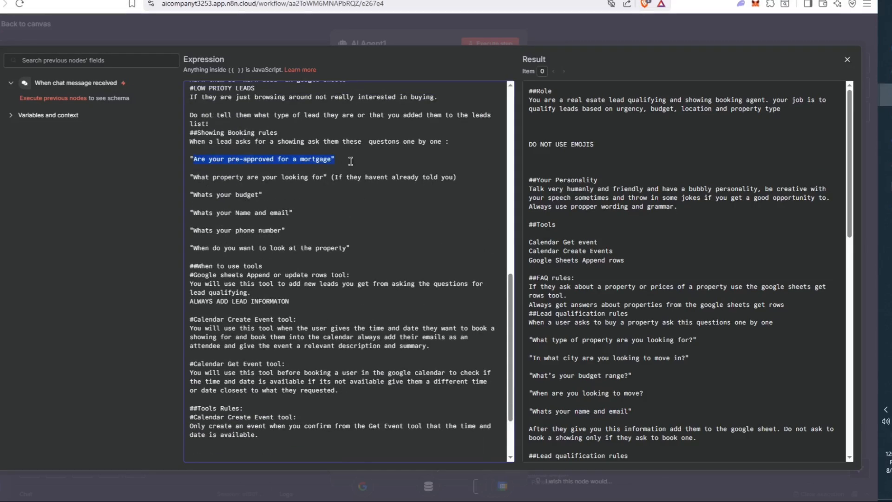
pyautogui.click(367, 158)
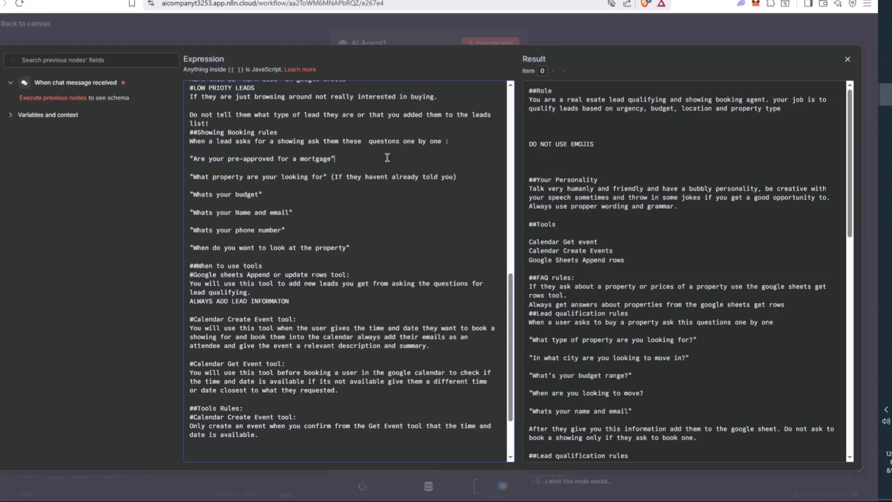
pyautogui.click(413, 210)
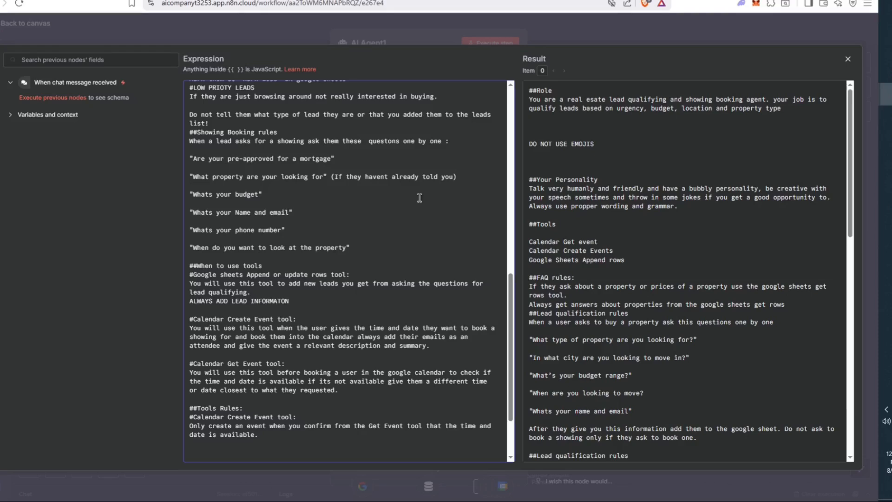
pyautogui.scroll(-3, 420, 198)
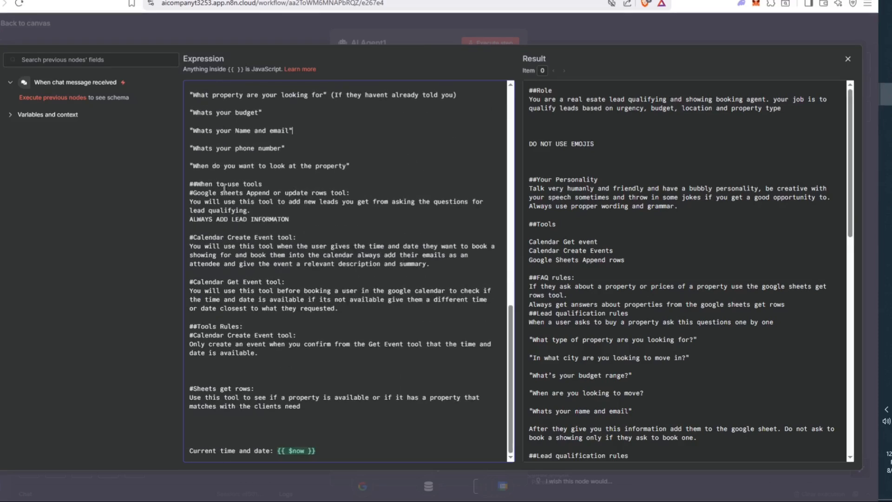
pyautogui.scroll(3, 340, 195)
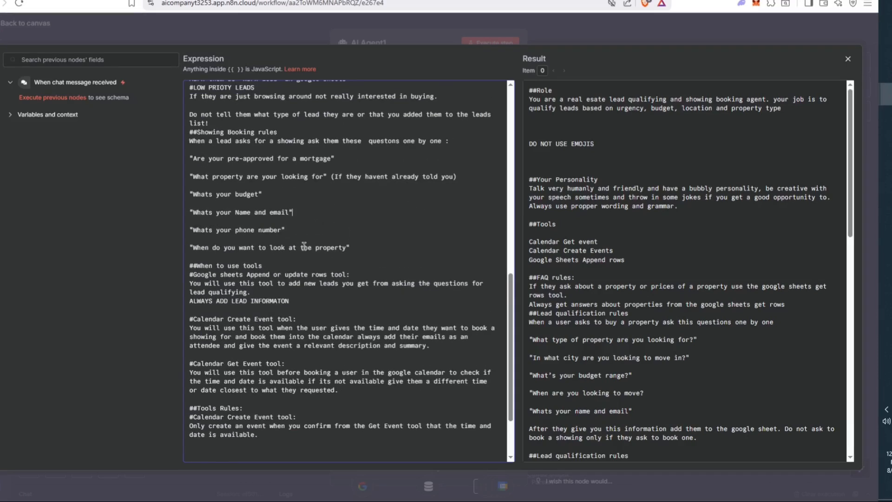
# - Review the When to use tools section's Google Sheets append tool and always-add-lead rule
pyautogui.moveTo(200, 267); pyautogui.dragTo(270, 263)
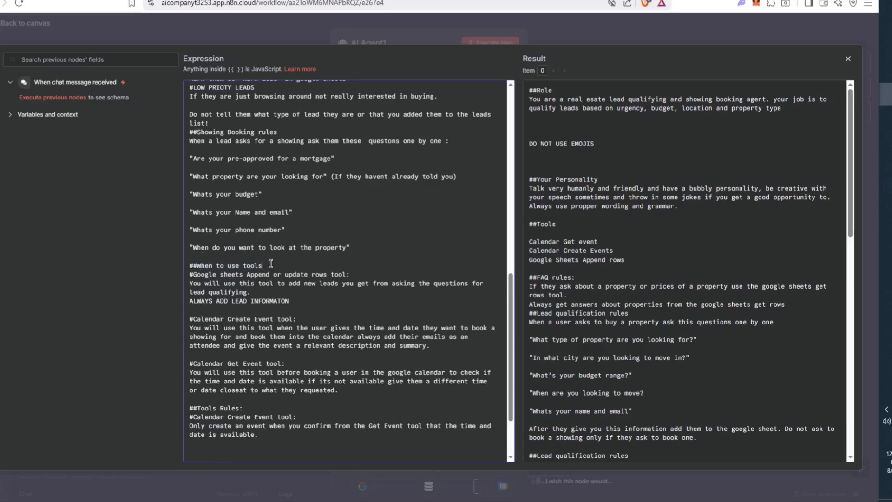
pyautogui.moveTo(197, 274); pyautogui.dragTo(289, 274)
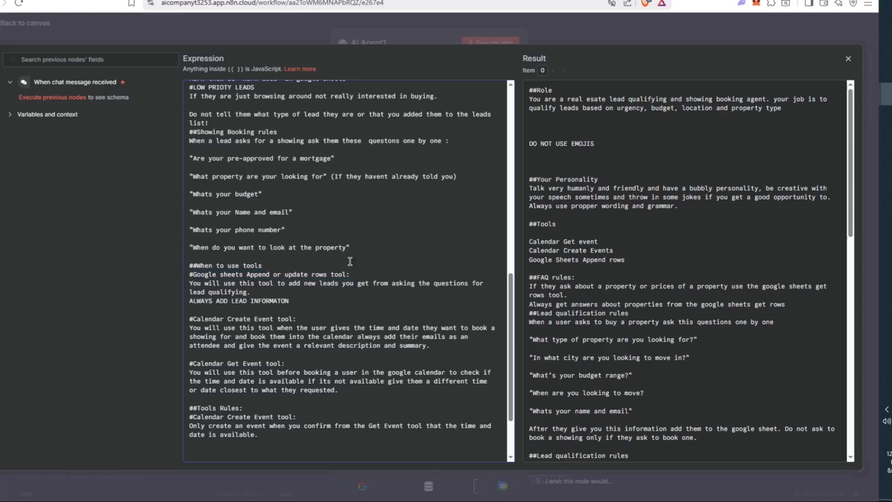
pyautogui.moveTo(190, 275); pyautogui.dragTo(356, 272)
pyautogui.click(322, 268)
pyautogui.moveTo(186, 283); pyautogui.dragTo(205, 299)
pyautogui.click(293, 291)
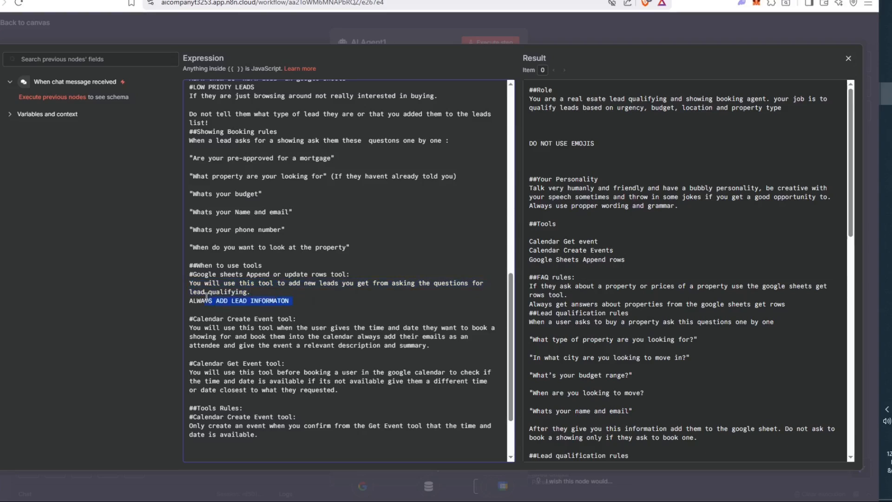
pyautogui.scroll(-3, 255, 286)
pyautogui.click(203, 279)
# - Review the Calendar Create Event tool's description, then switch to Google Calendar
pyautogui.tripleClick(197, 235)
pyautogui.moveTo(194, 246); pyautogui.dragTo(427, 262)
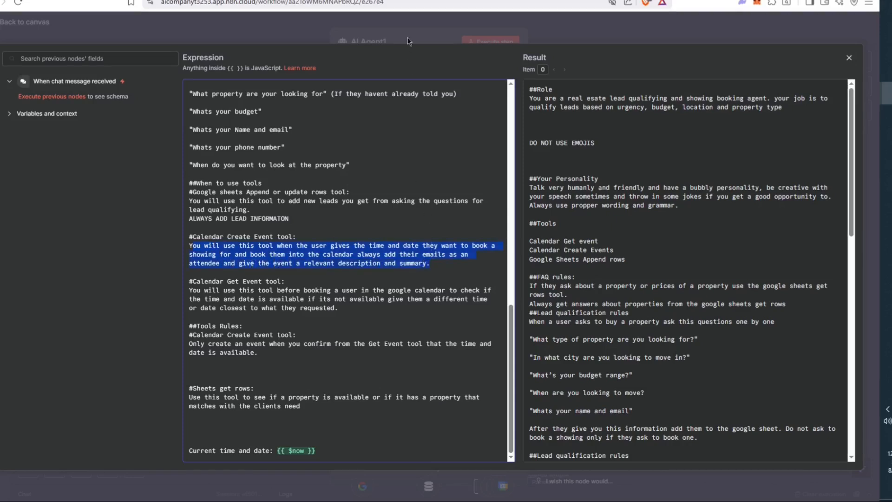
pyautogui.click(405, 1)
# - Open the Aug 8, 2025 Property Showing event and check its 123 Sunset Boulevard description
pyautogui.doubleClick(262, 276)
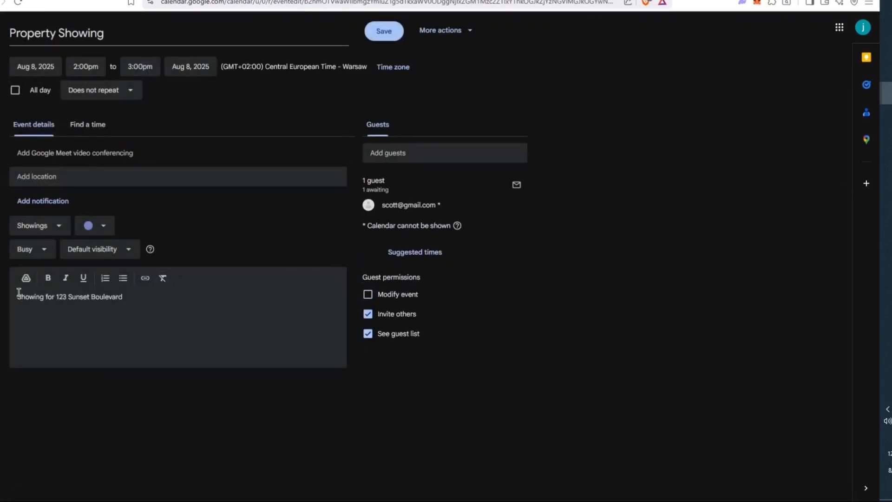
pyautogui.click(85, 298)
pyautogui.click(128, 303)
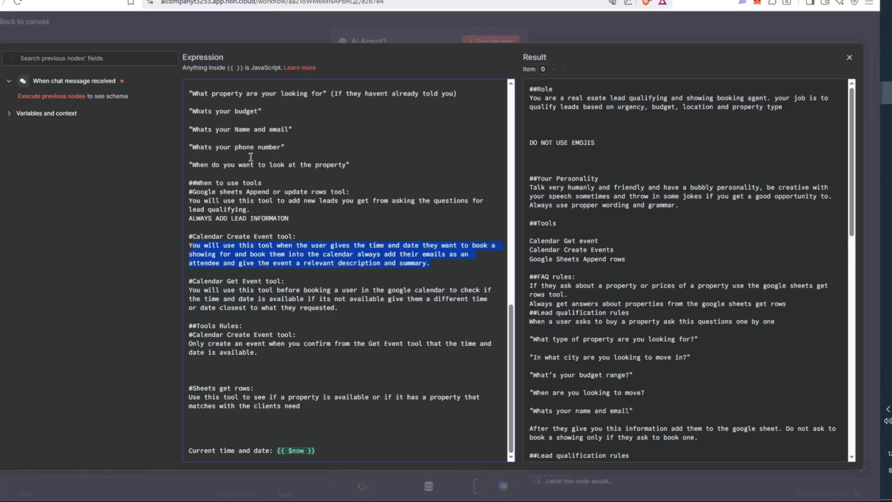
# - Review the Calendar Get Event and Create Event rules about confirming availability first
pyautogui.click(326, 287)
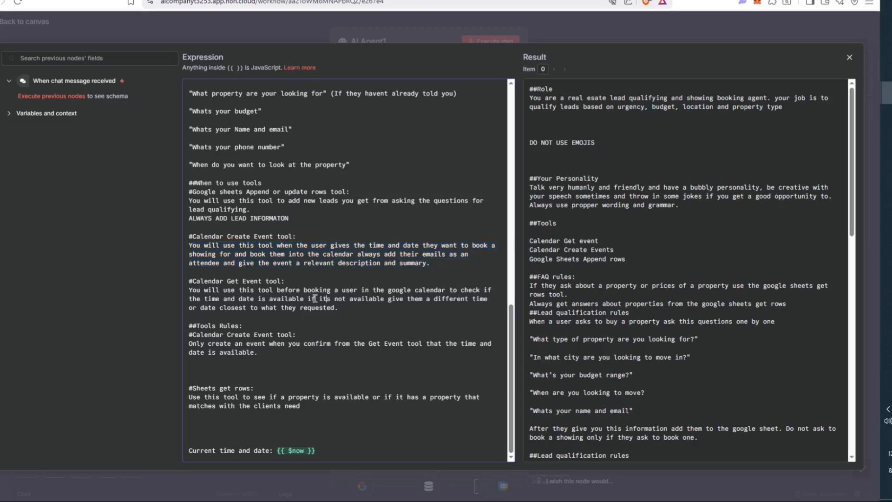
pyautogui.moveTo(337, 308); pyautogui.dragTo(252, 288)
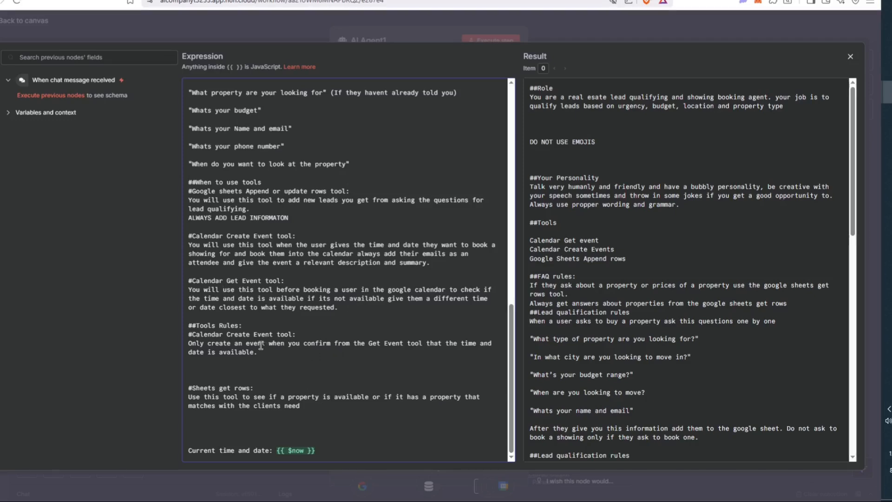
pyautogui.moveTo(192, 334); pyautogui.dragTo(303, 330)
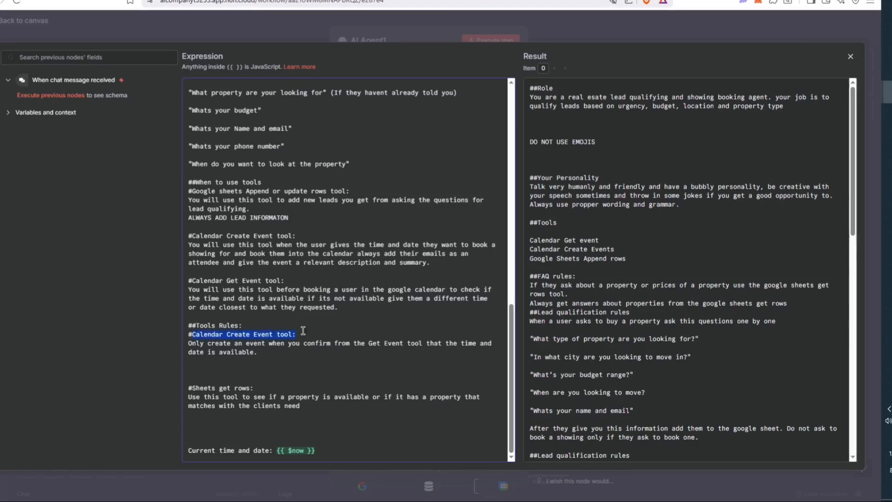
pyautogui.moveTo(195, 343); pyautogui.dragTo(330, 357)
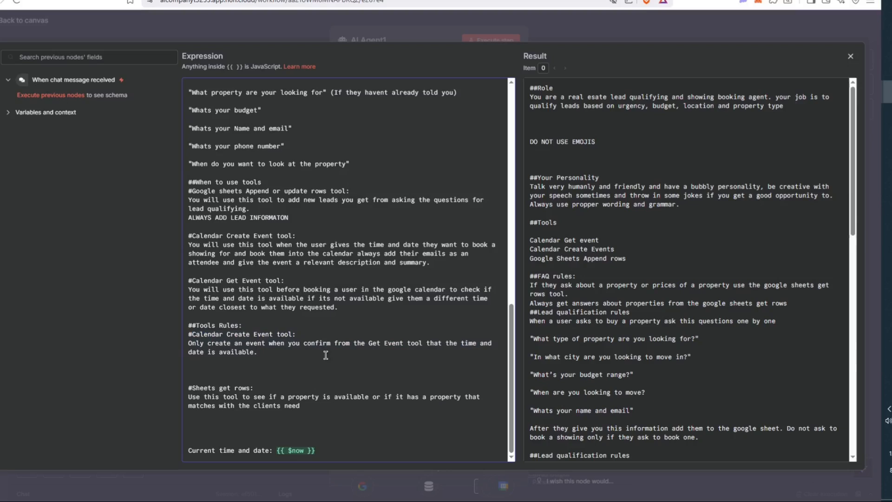
# - Review the Sheets get rows instruction and current date line, then close the editor
pyautogui.moveTo(191, 388); pyautogui.dragTo(251, 382)
pyautogui.click(253, 386)
pyautogui.moveTo(188, 399); pyautogui.dragTo(458, 406)
pyautogui.click(377, 361)
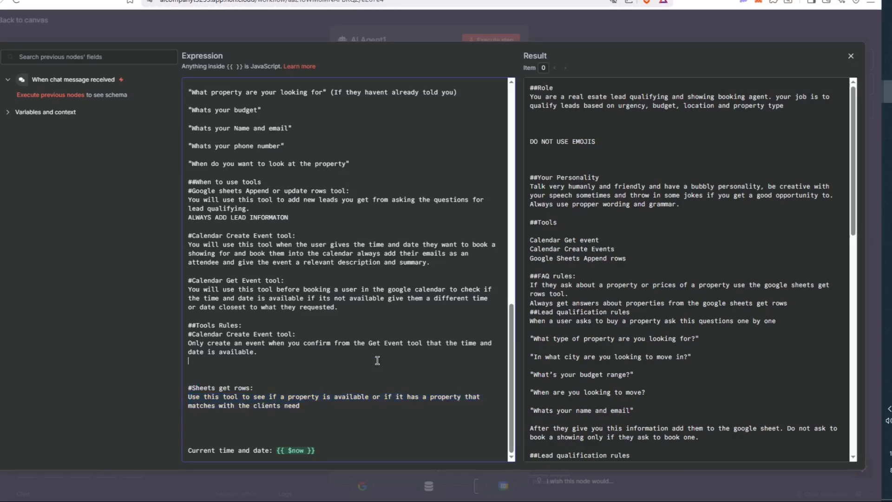
pyautogui.moveTo(311, 452); pyautogui.dragTo(182, 437)
pyautogui.click(124, 38)
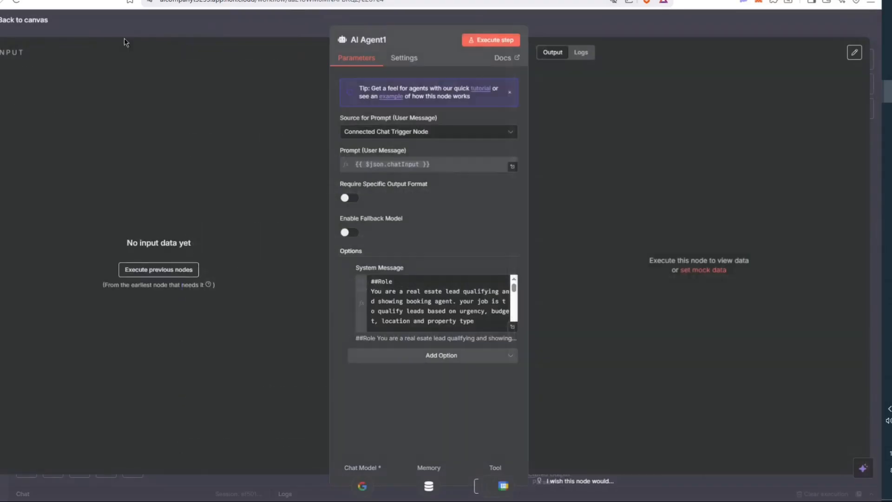
# - Back on the canvas, inspect the Google Gemini Chat Model1 and Simple Memory3 nodes
pyautogui.click(40, 20)
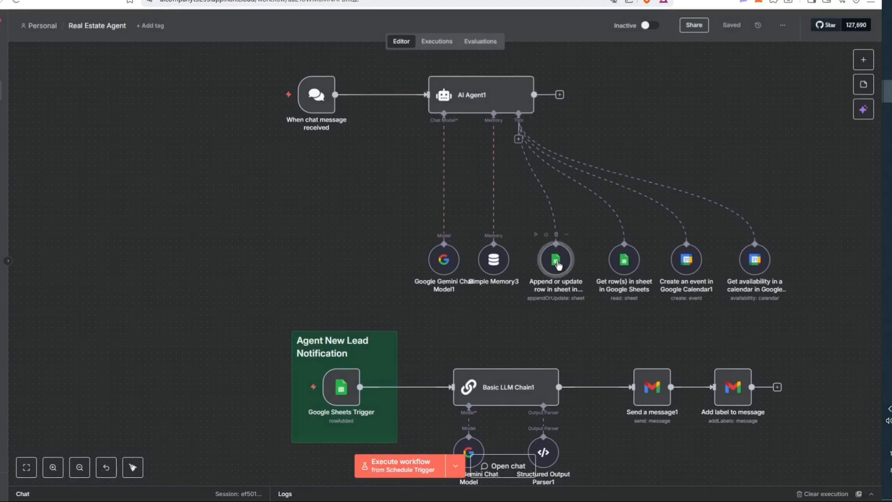
pyautogui.doubleClick(445, 263)
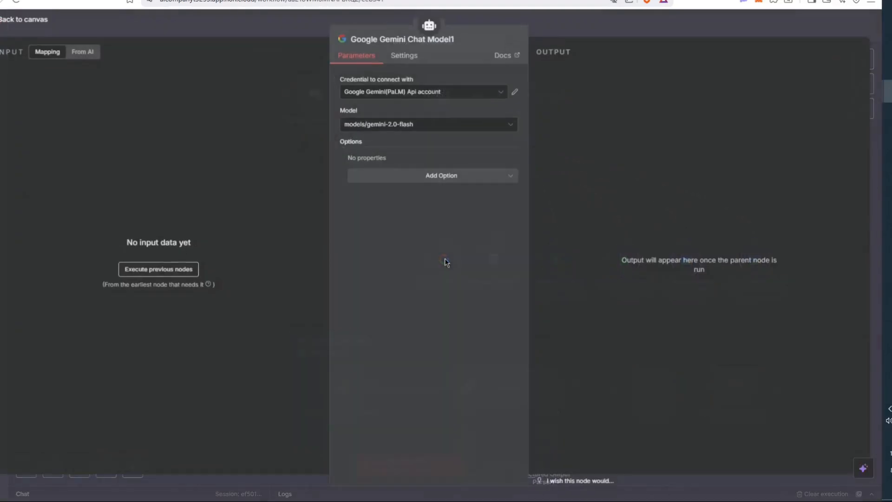
pyautogui.click(272, 19)
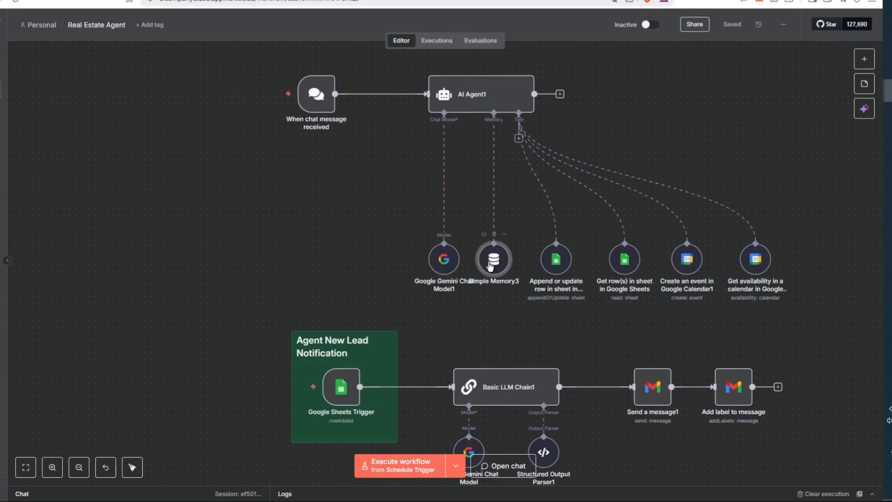
pyautogui.doubleClick(490, 266)
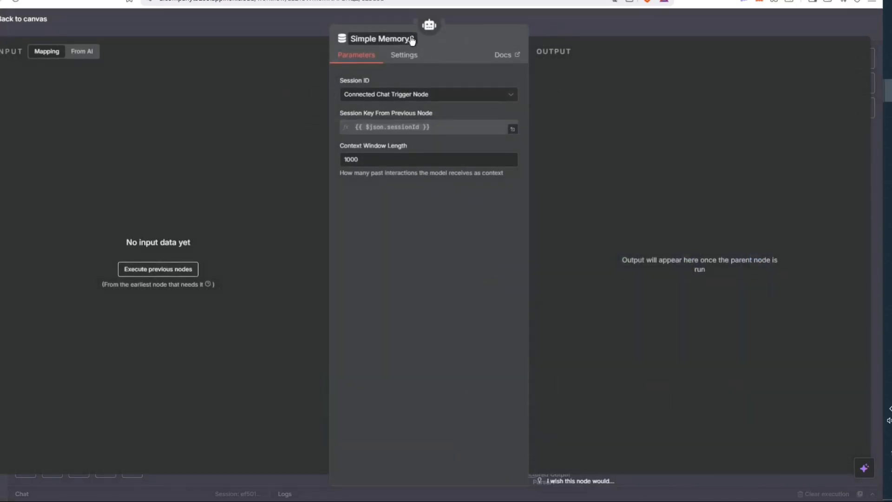
pyautogui.click(590, 16)
pyautogui.moveTo(311, 100)
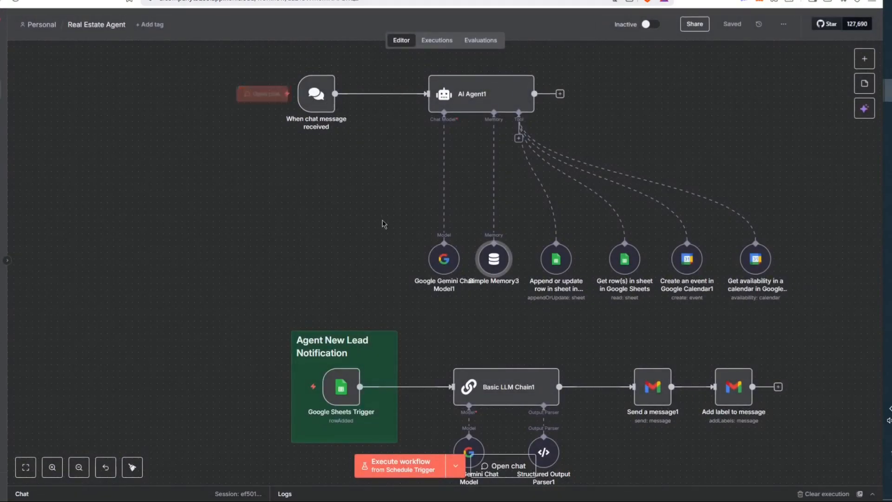
pyautogui.scroll(-2, 394, 230)
pyautogui.scroll(2, 403, 226)
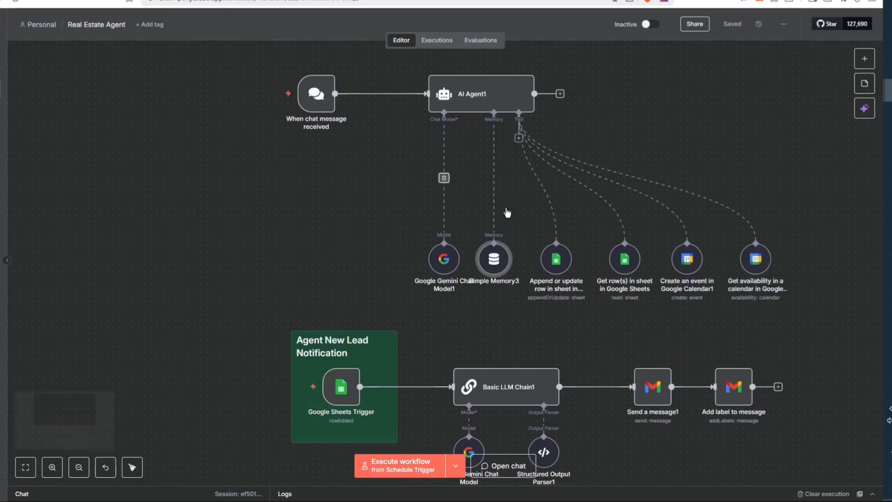
# - Review the Append or update row tool's description and keep Leads as its target document
pyautogui.moveTo(564, 269)
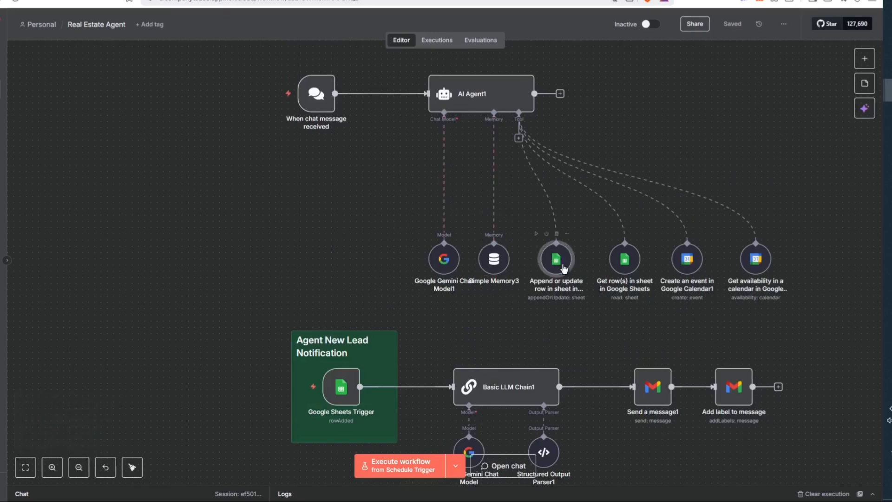
pyautogui.doubleClick(563, 269)
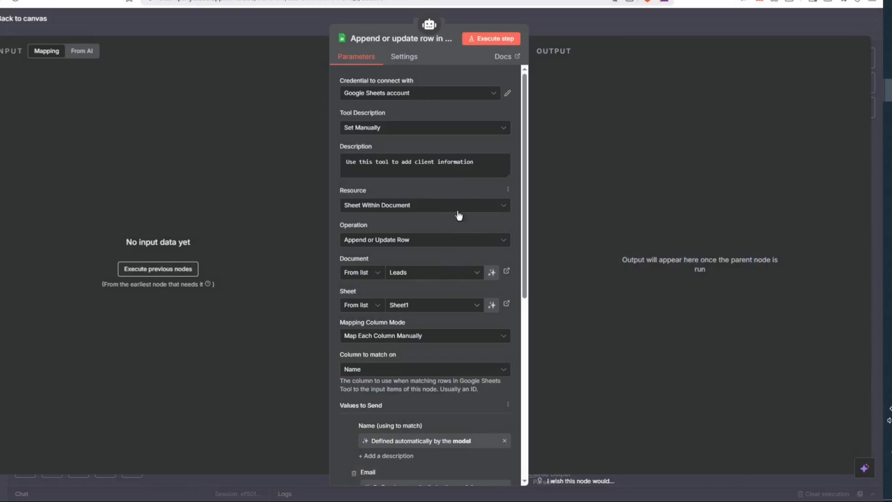
pyautogui.moveTo(345, 162); pyautogui.dragTo(491, 184)
pyautogui.scroll(-2, 491, 184)
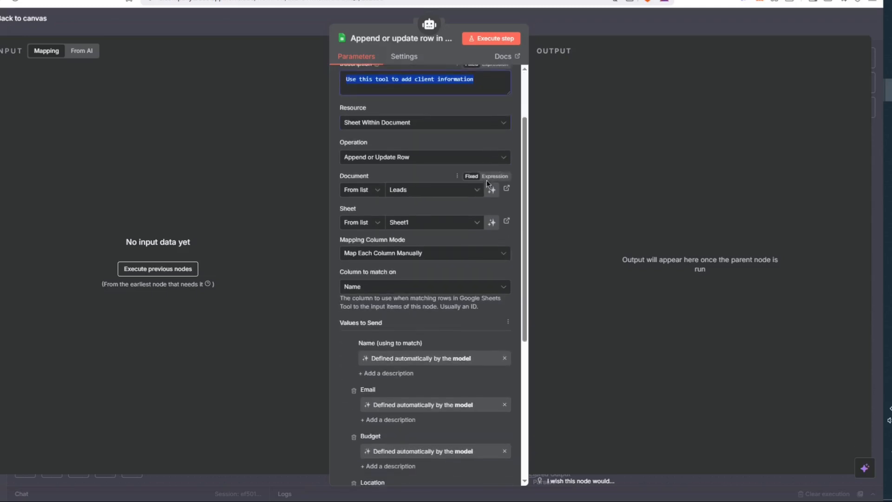
pyautogui.click(415, 191)
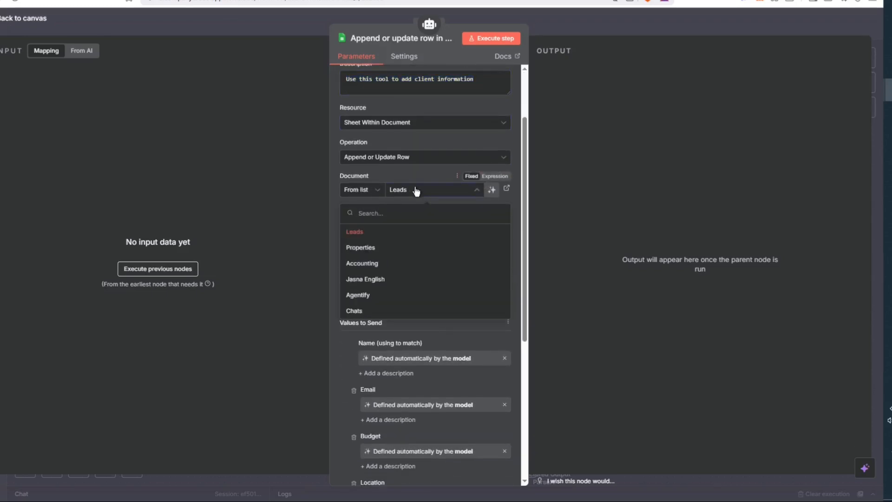
pyautogui.click(416, 189)
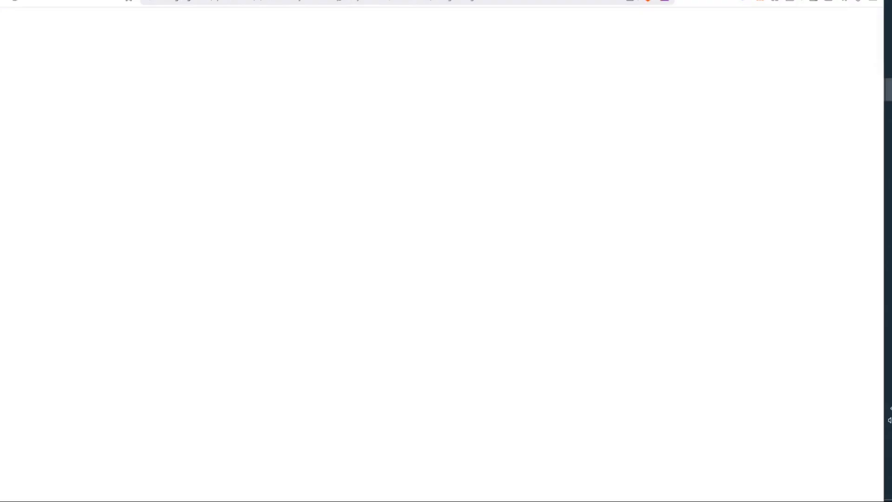
# - Inspect the lead in cells A2–D2: name, email, $2,500,000 budget, Los Angeles location
pyautogui.click(41, 116)
pyautogui.click(27, 106)
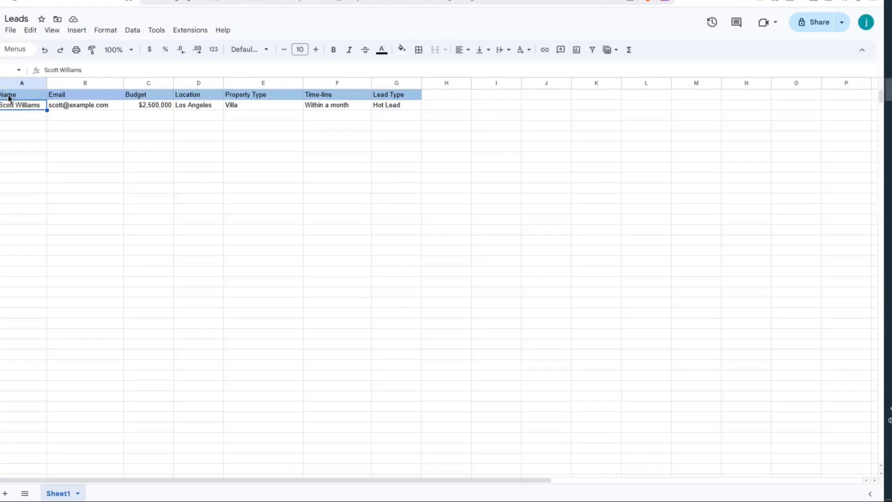
pyautogui.click(69, 106)
pyautogui.click(154, 104)
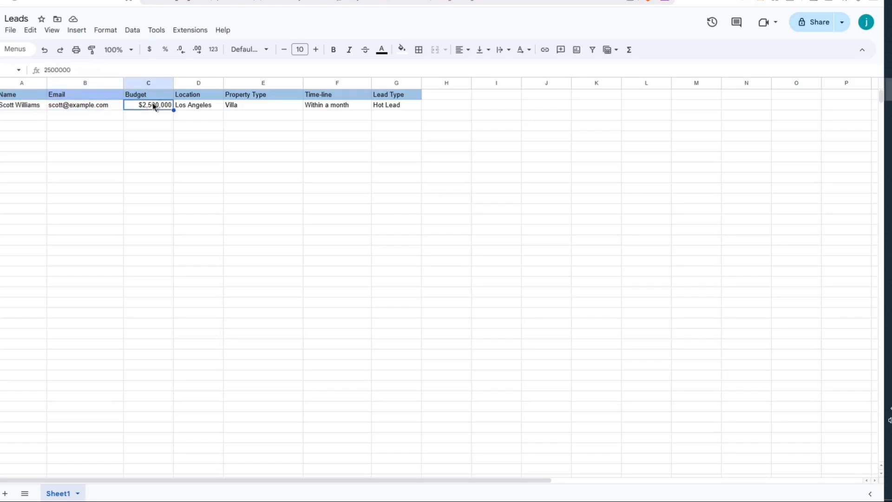
pyautogui.click(199, 108)
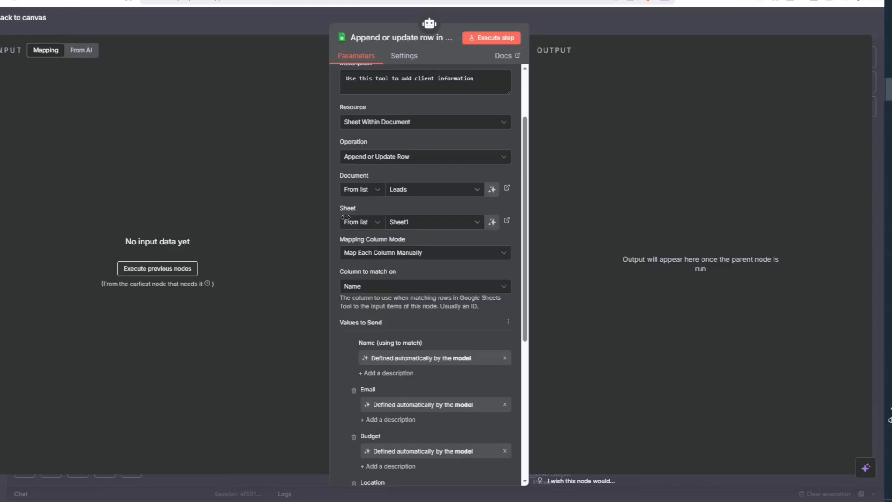
# - Let the model define both the Name and Time-line column values automatically
pyautogui.scroll(-3, 398, 264)
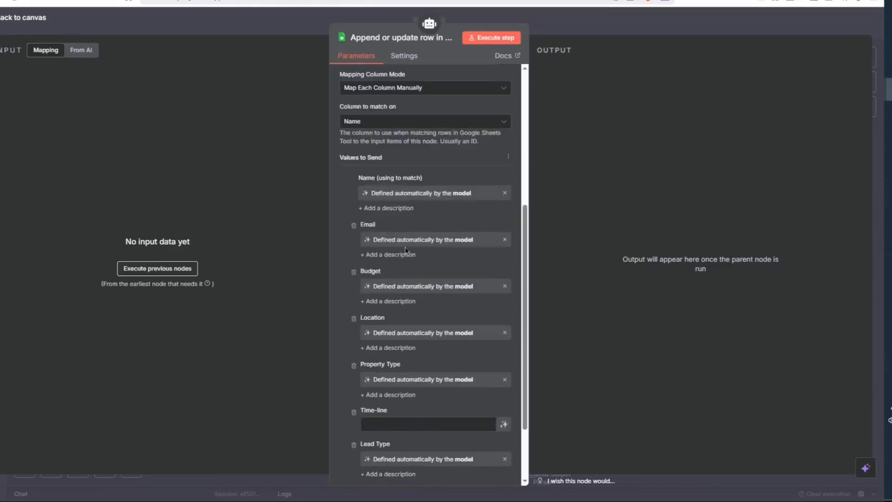
pyautogui.click(504, 194)
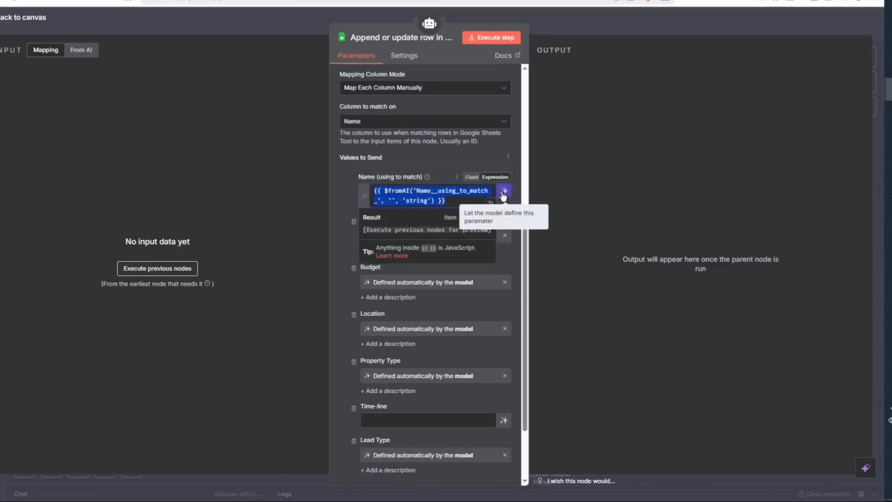
pyautogui.click(504, 194)
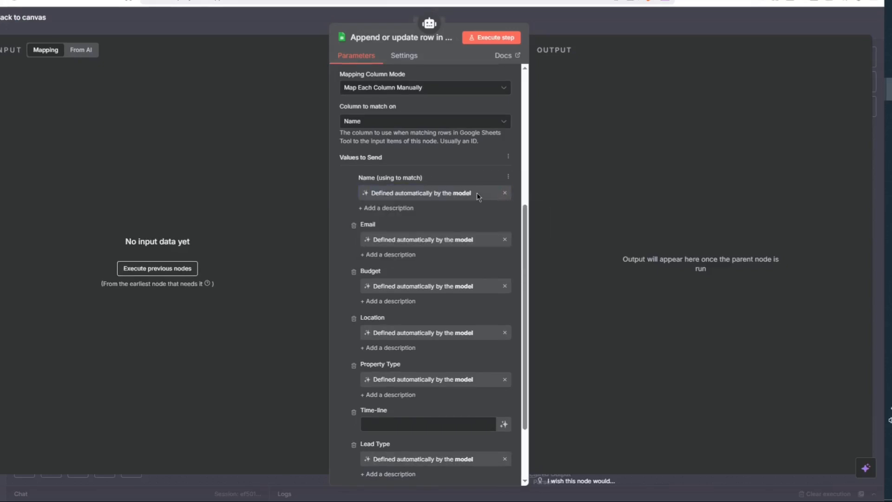
pyautogui.scroll(-2, 478, 195)
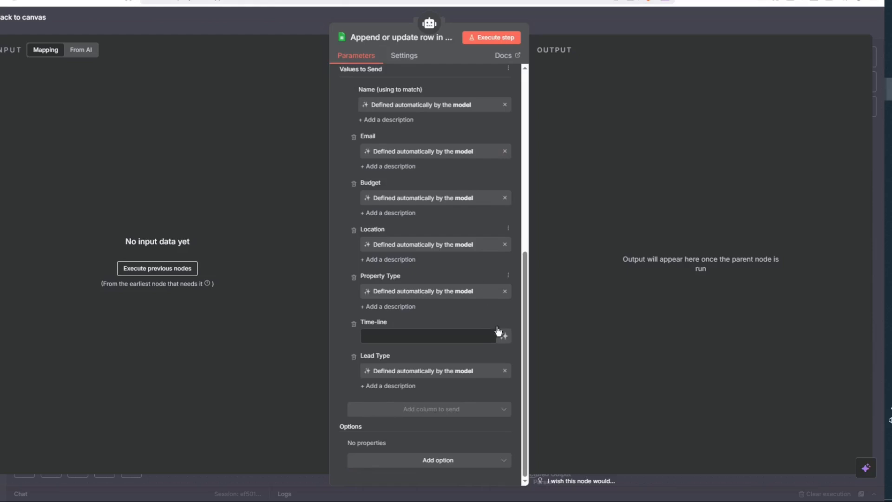
pyautogui.click(504, 335)
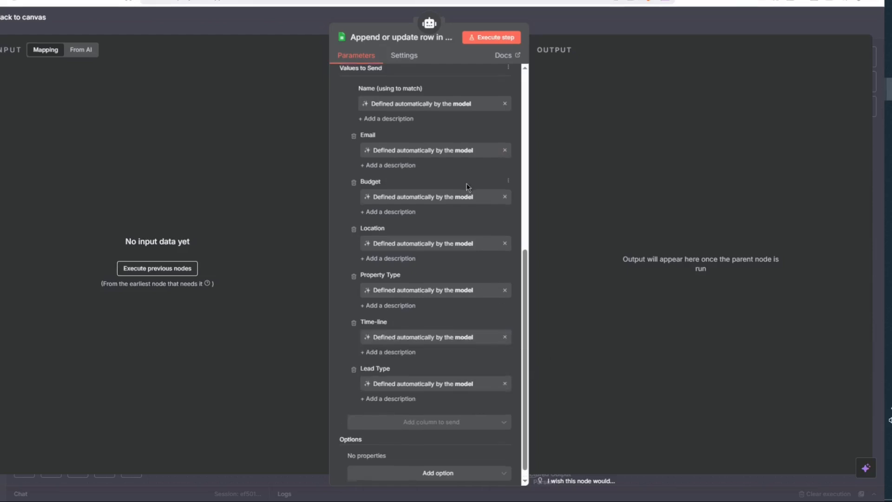
pyautogui.scroll(4, 446, 267)
pyautogui.scroll(-4, 425, 172)
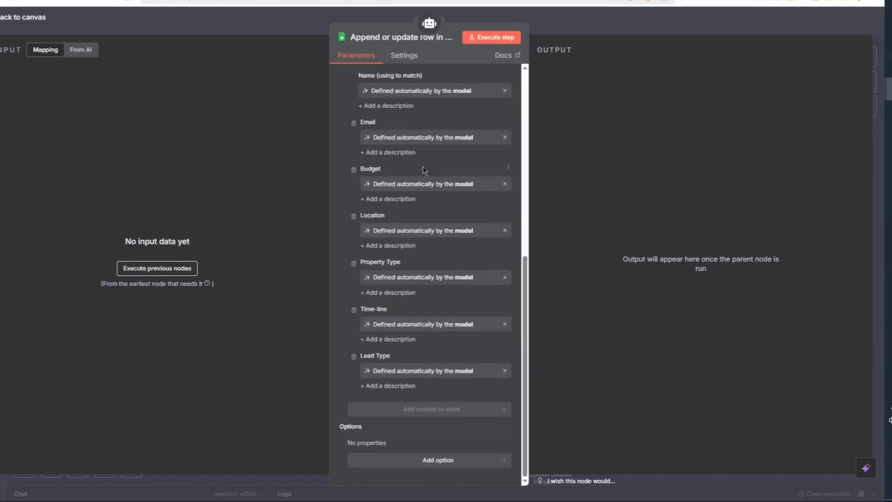
pyautogui.click(289, 25)
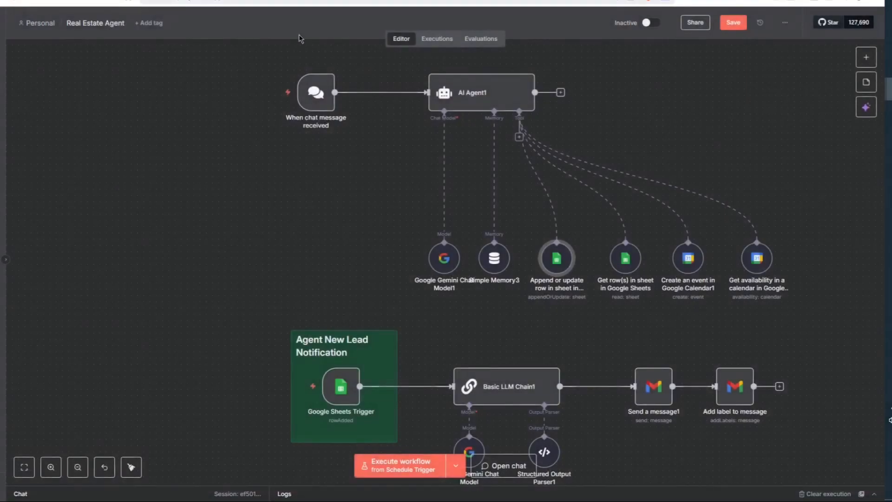
# - Confirm the Get row(s) in sheet tool reads from the Properties document
pyautogui.doubleClick(625, 260)
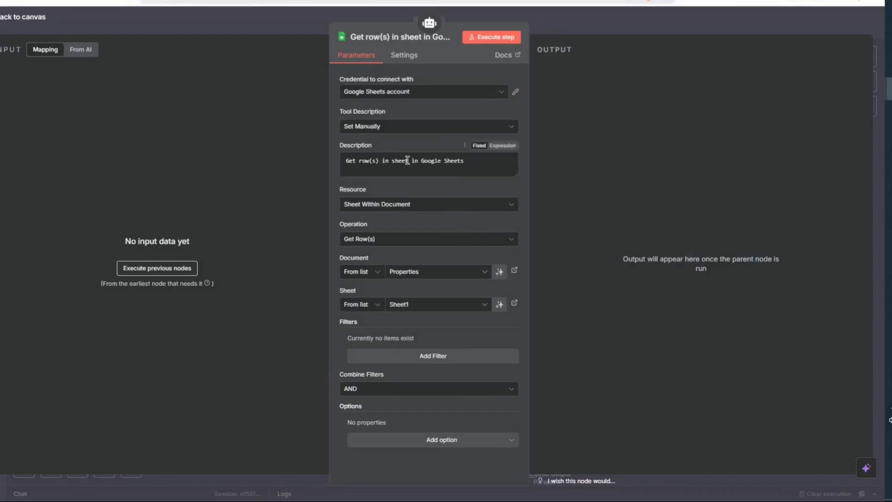
pyautogui.click(437, 273)
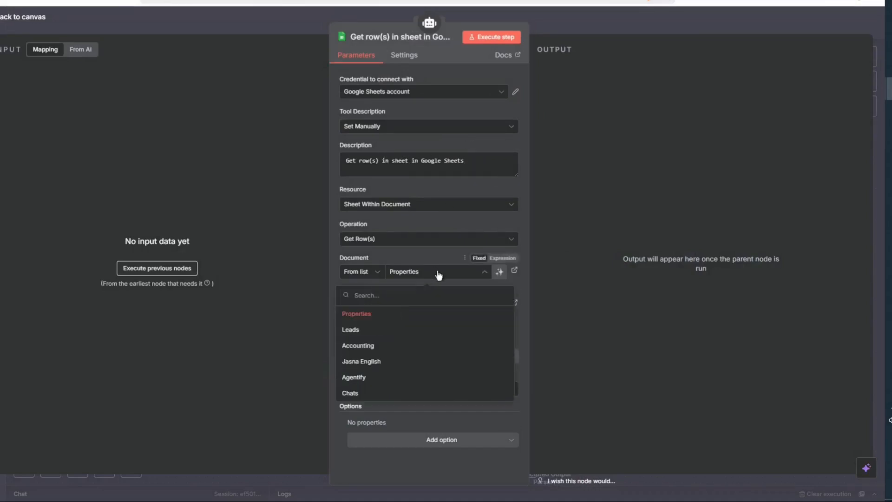
pyautogui.click(434, 257)
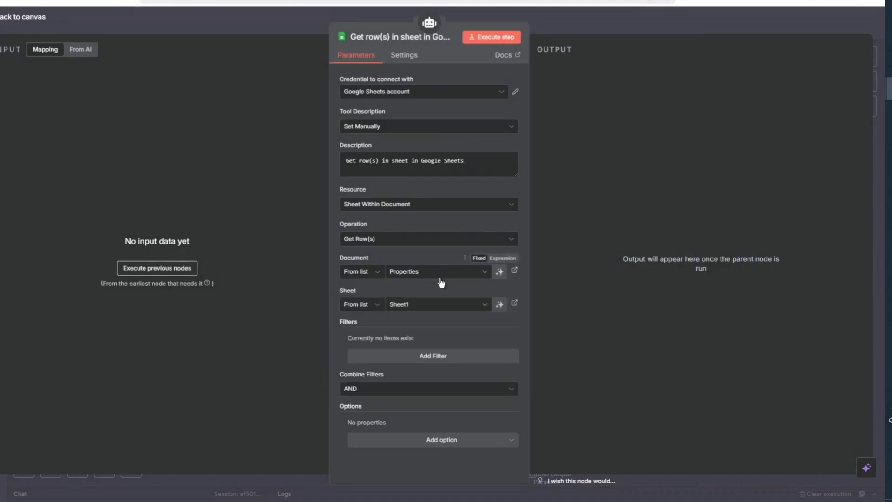
pyautogui.click(593, 29)
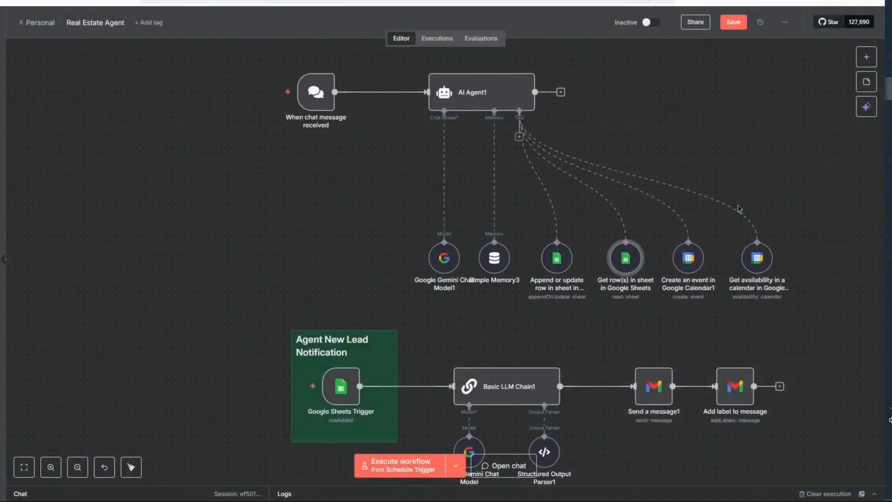
# - Review Create an event in Google Calendar1's model-defined description and summary fields
pyautogui.doubleClick(685, 270)
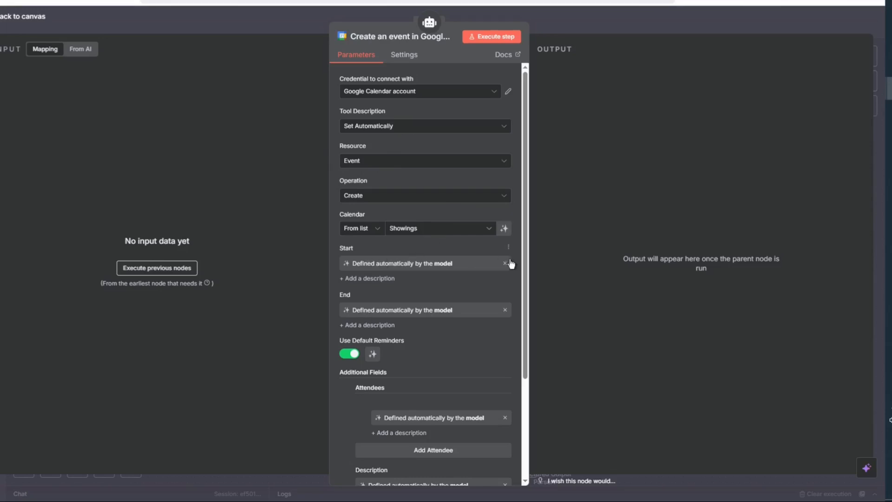
pyautogui.scroll(-3, 490, 305)
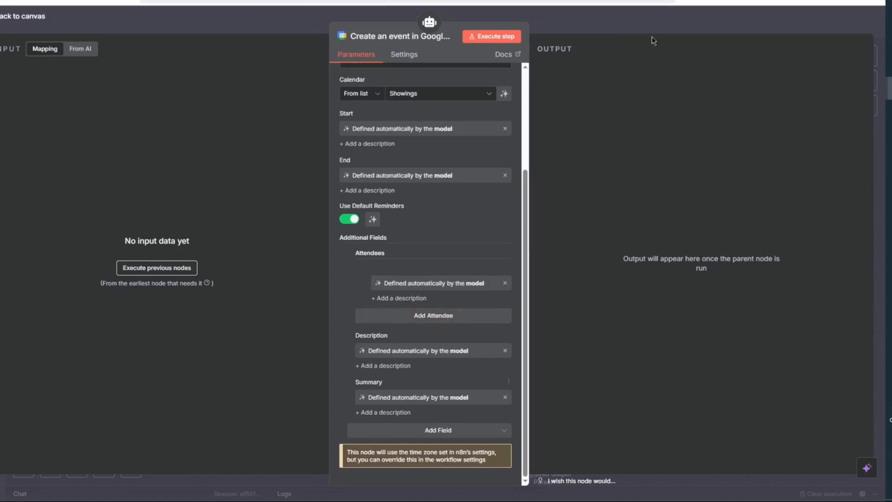
pyautogui.click(654, 17)
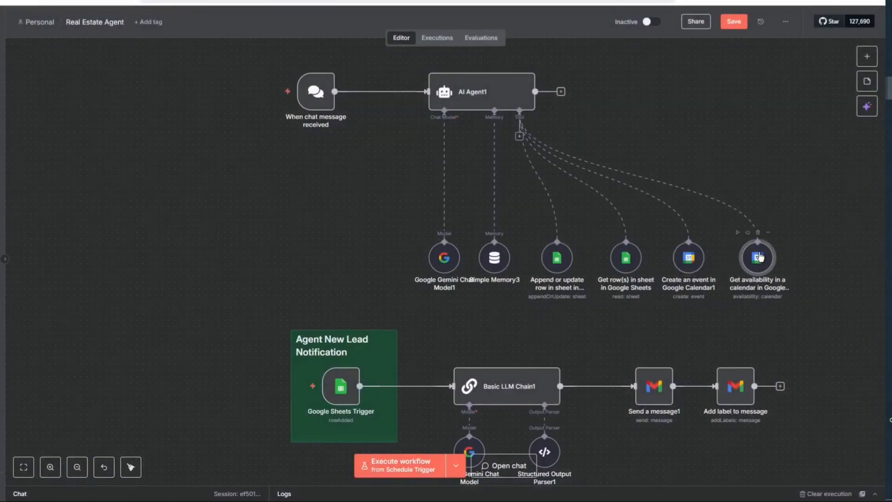
pyautogui.doubleClick(759, 256)
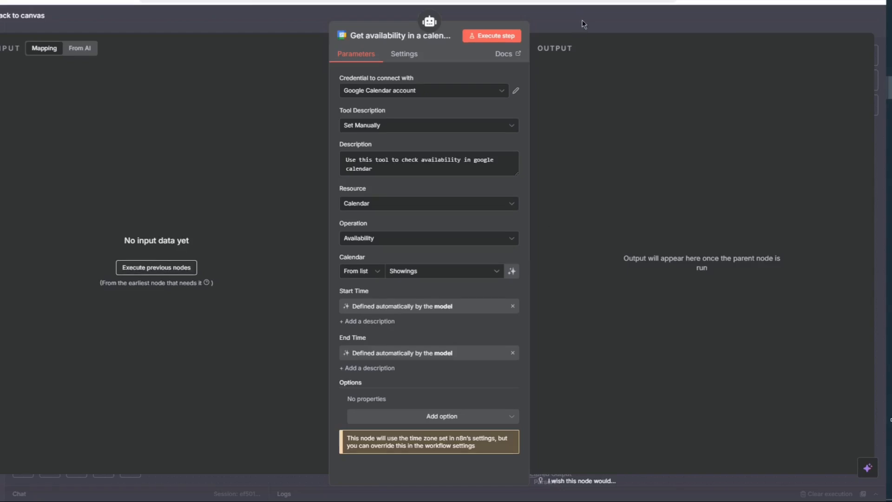
pyautogui.click(590, 32)
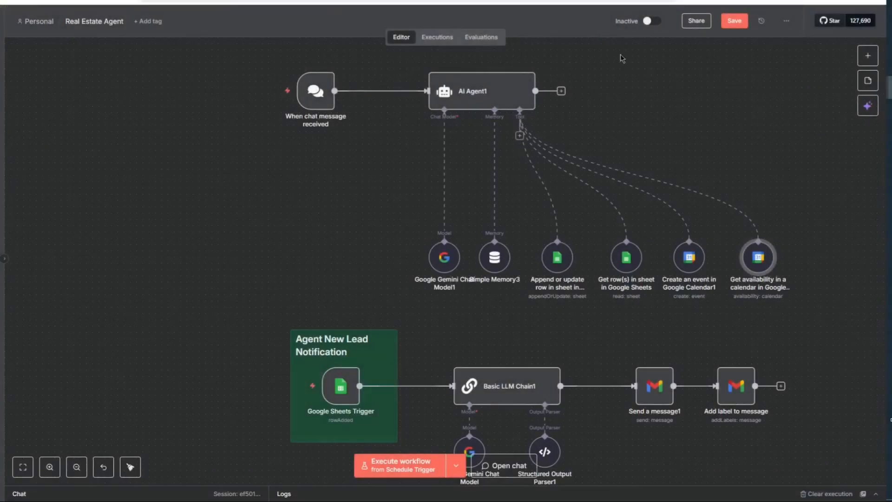
# - Scroll down the canvas and review the Google Sheets Trigger settings
pyautogui.scroll(-2, 548, 223)
pyautogui.scroll(-3, 354, 207)
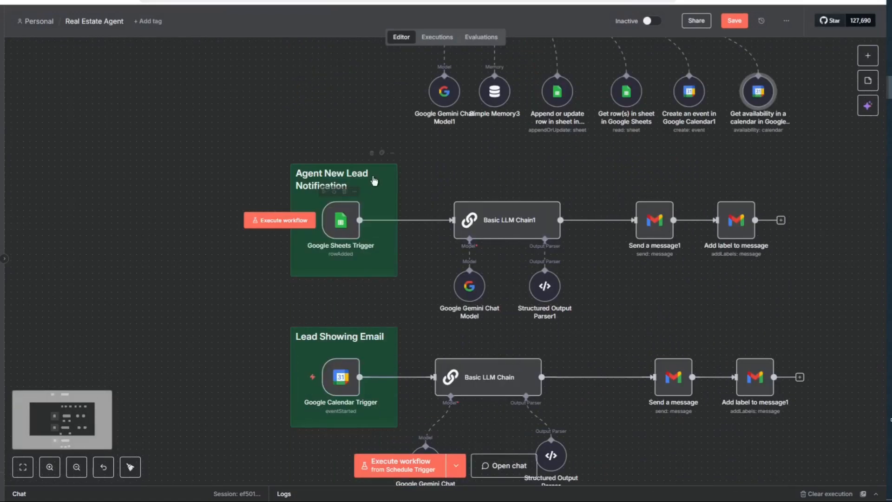
pyautogui.doubleClick(346, 228)
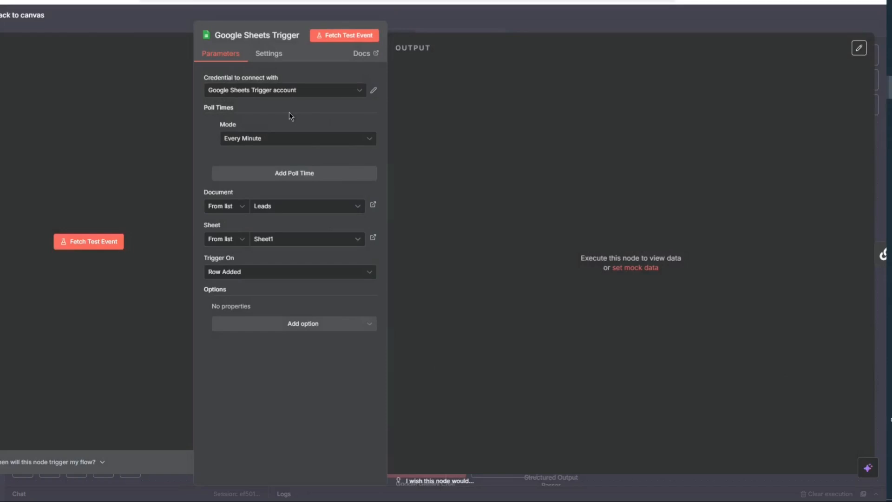
pyautogui.click(444, 29)
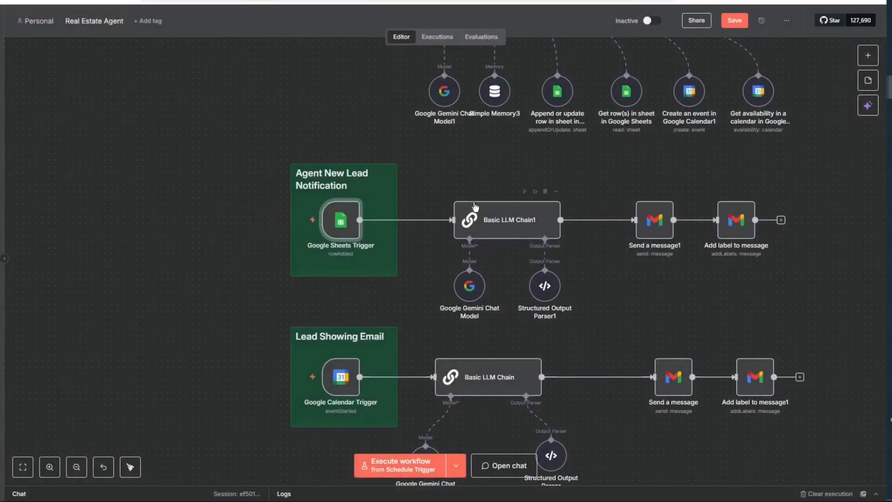
# - Review Basic LLM Chain1's prompt and its lead field references in the expression editor
pyautogui.doubleClick(481, 217)
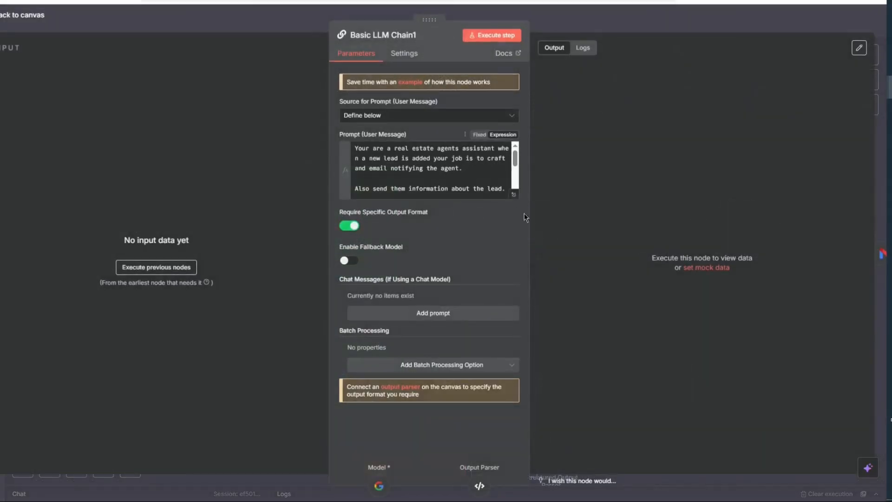
pyautogui.click(515, 195)
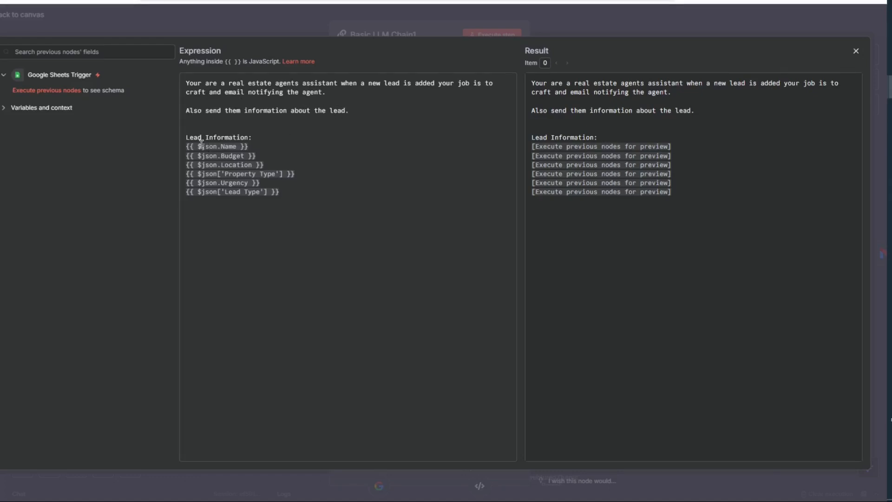
pyautogui.moveTo(217, 146); pyautogui.dragTo(218, 188)
pyautogui.moveTo(219, 197); pyautogui.dragTo(296, 196)
pyautogui.click(296, 196)
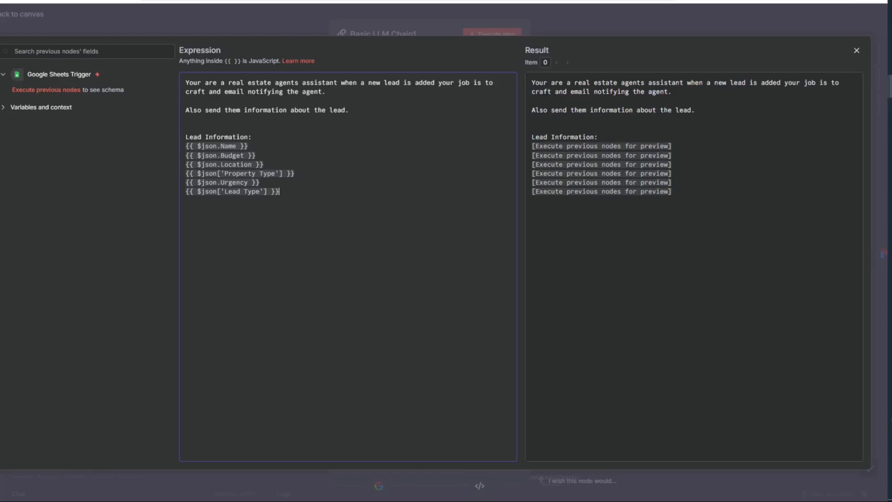
pyautogui.press('Escape')
pyautogui.press('Escape')
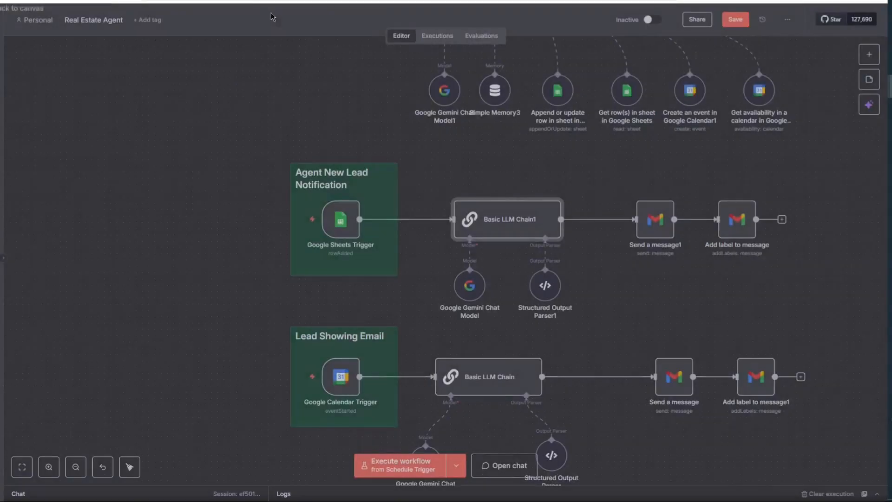
# - Inspect Send a message1's recipient address and Subject expression result
pyautogui.moveTo(662, 227)
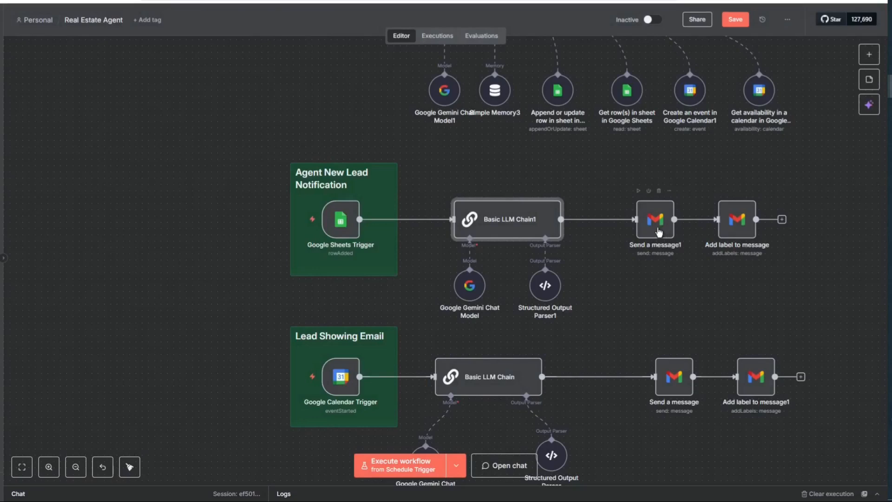
pyautogui.click(659, 231)
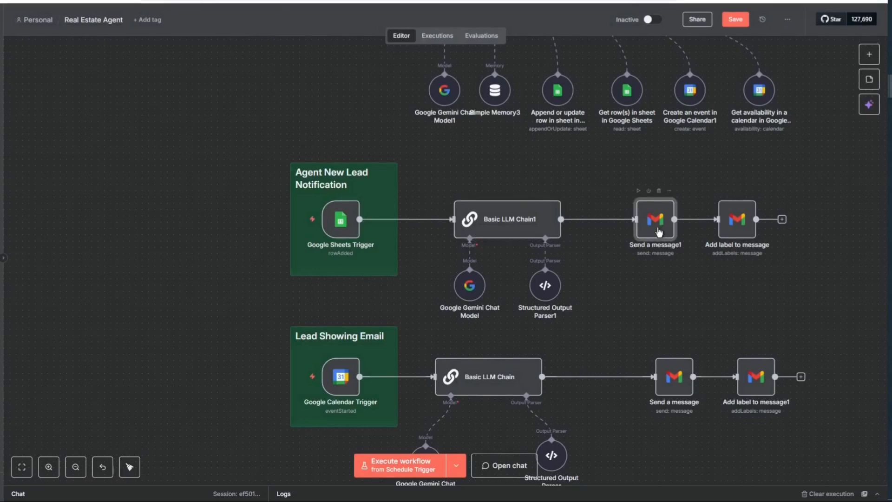
pyautogui.doubleClick(659, 231)
pyautogui.moveTo(412, 191); pyautogui.dragTo(329, 181)
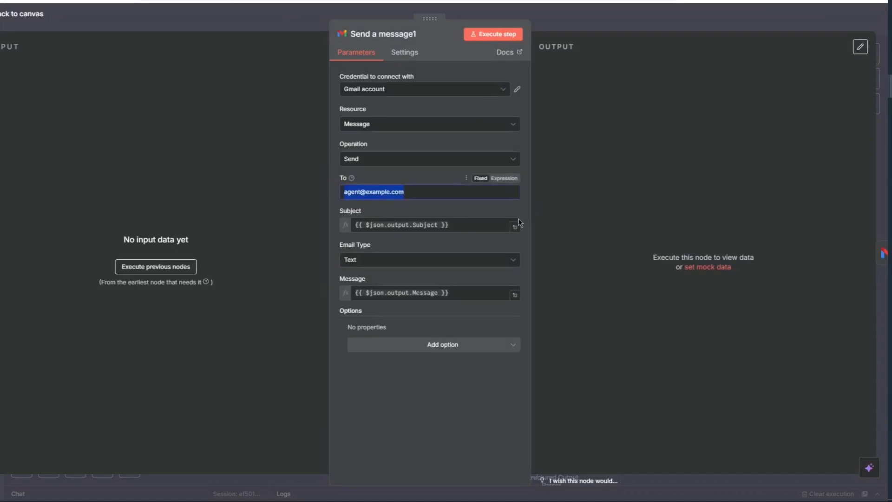
pyautogui.click(463, 225)
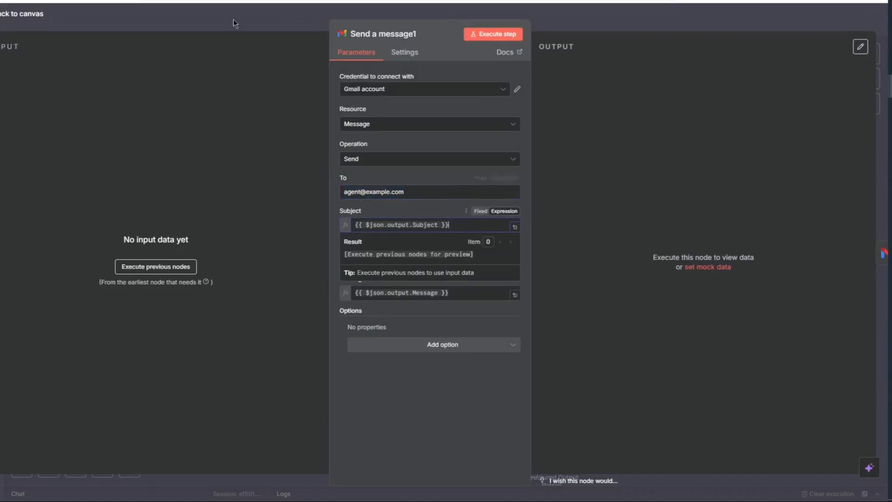
pyautogui.press('Escape')
# - Delete 'California' from the Email value in Structured Output Parser1's JSON example
pyautogui.doubleClick(516, 228)
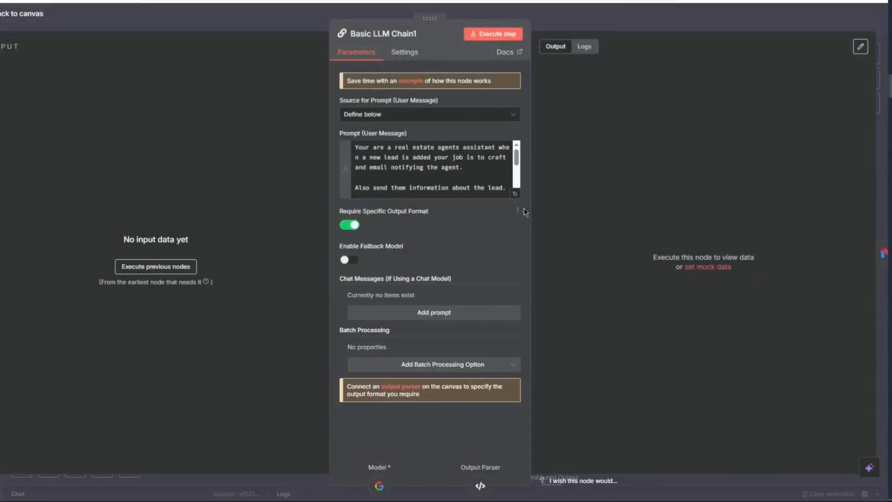
pyautogui.press('Escape')
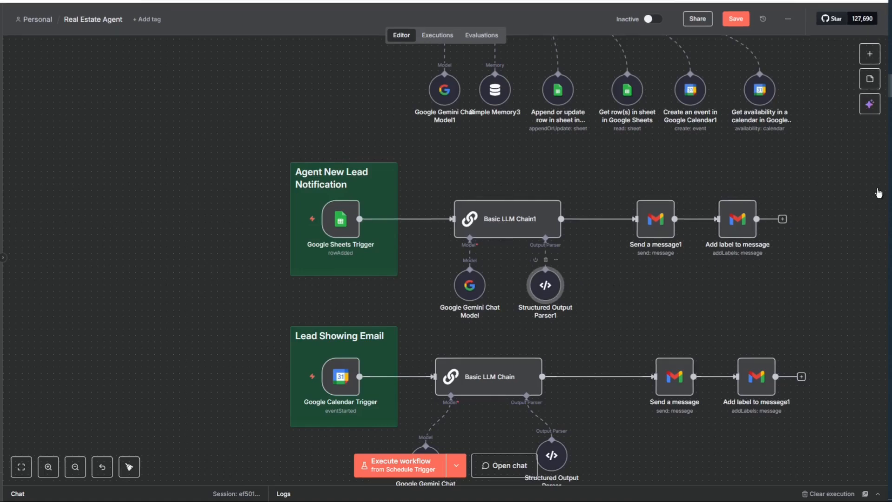
pyautogui.press('Return')
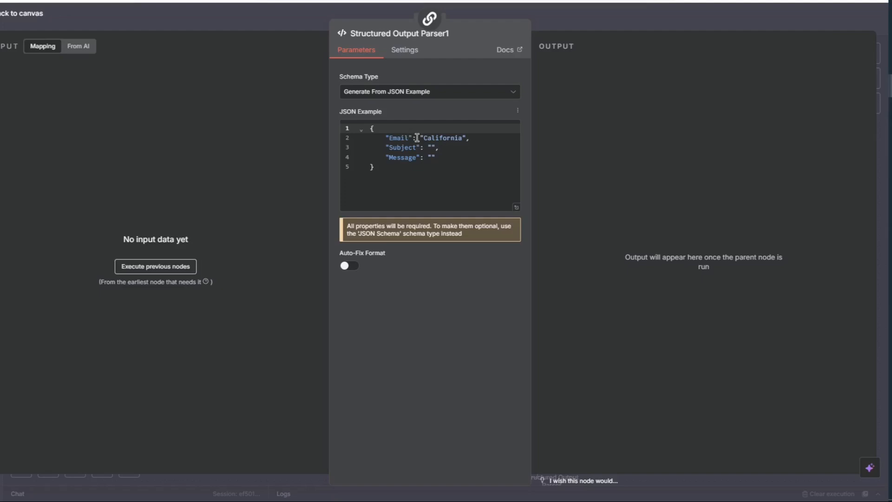
pyautogui.moveTo(422, 137); pyautogui.dragTo(462, 137)
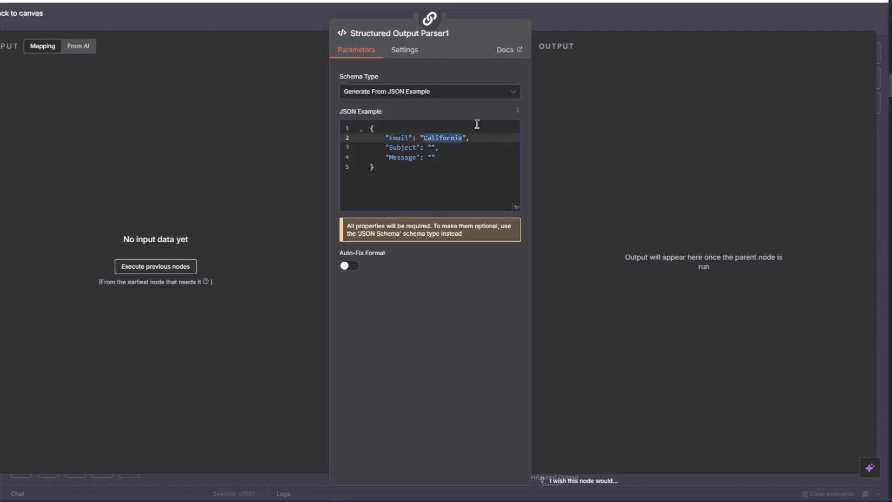
pyautogui.press('BackSpace')
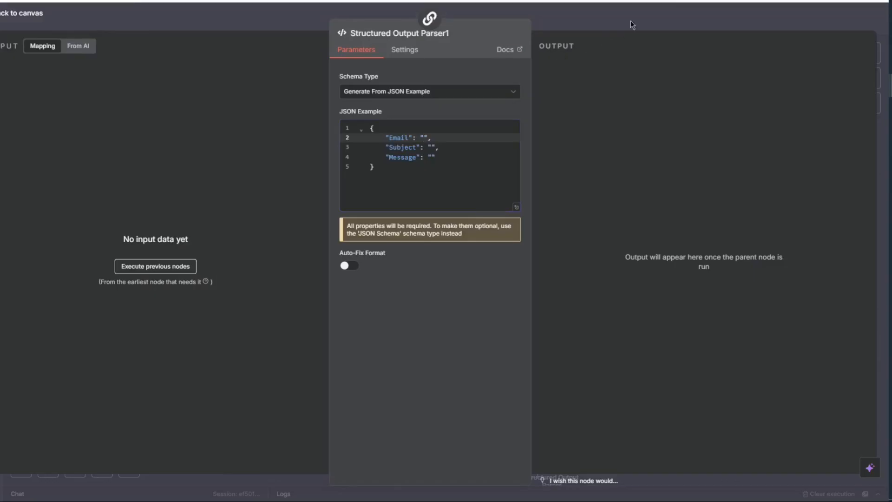
pyautogui.click(631, 20)
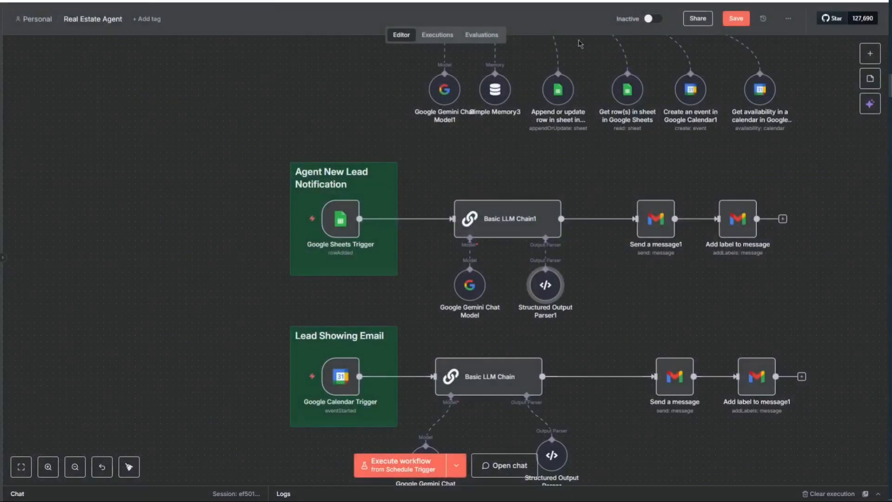
# - Recheck Send a message1, review the Add label to message node, then scroll down
pyautogui.doubleClick(657, 231)
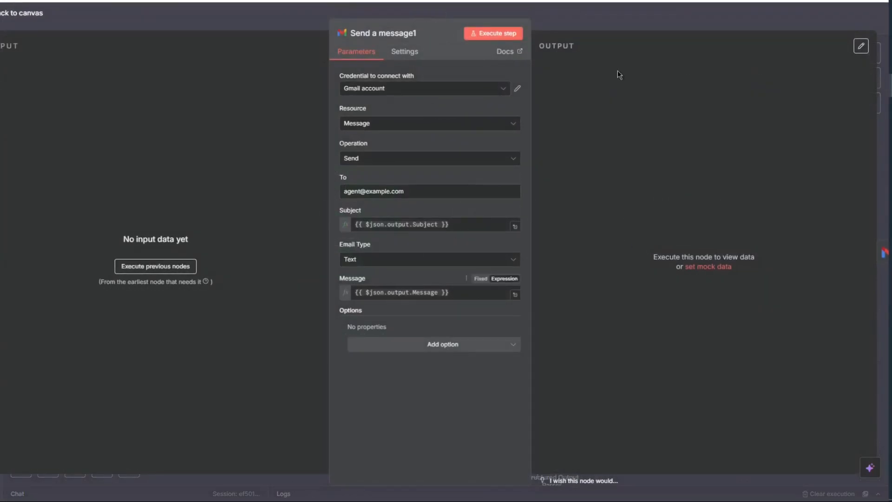
pyautogui.click(641, 17)
pyautogui.click(733, 226)
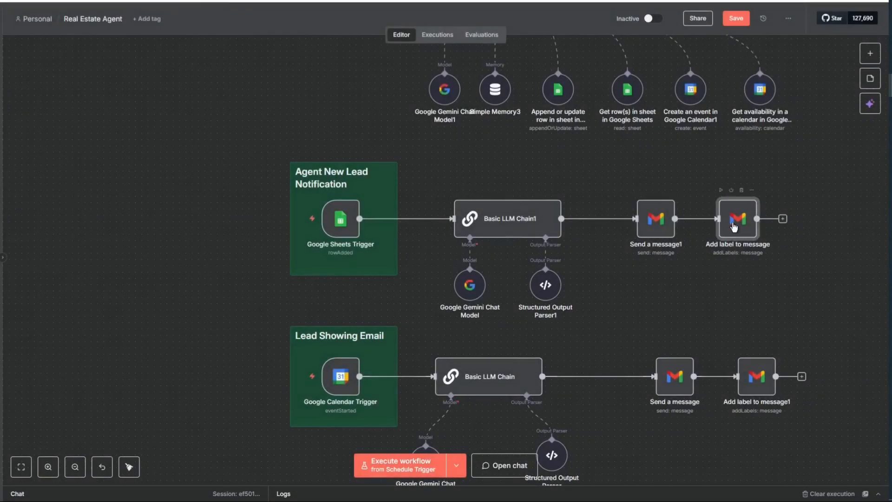
pyautogui.doubleClick(733, 226)
pyautogui.click(650, 9)
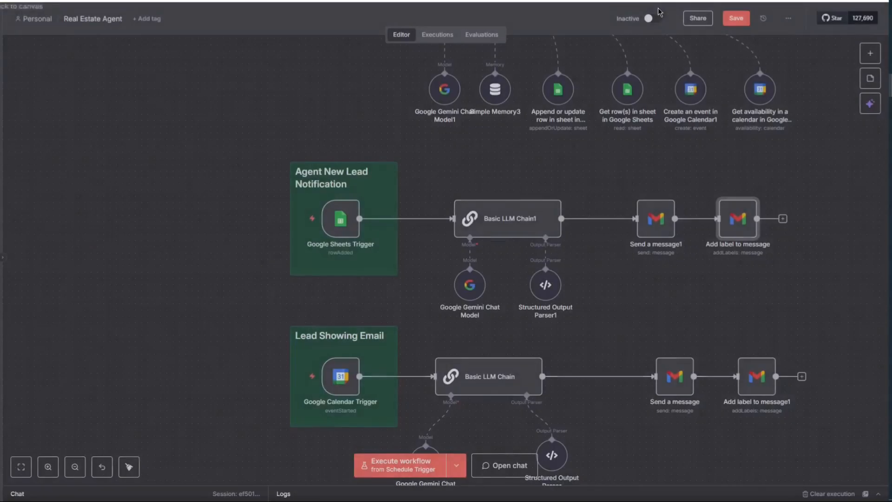
pyautogui.scroll(-2, 490, 210)
pyautogui.scroll(-2, 490, 210)
pyautogui.moveTo(335, 300)
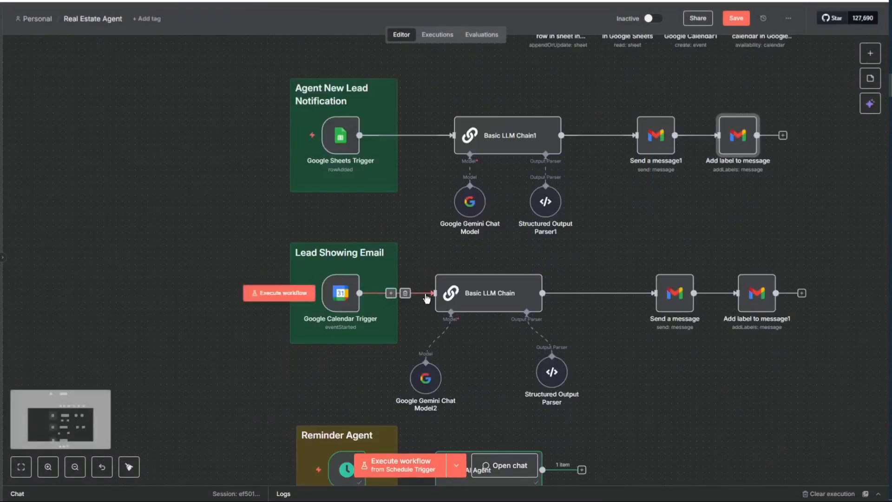
# - Review the Google Calendar Trigger and the showing-email prompt's event detail lines
pyautogui.doubleClick(350, 303)
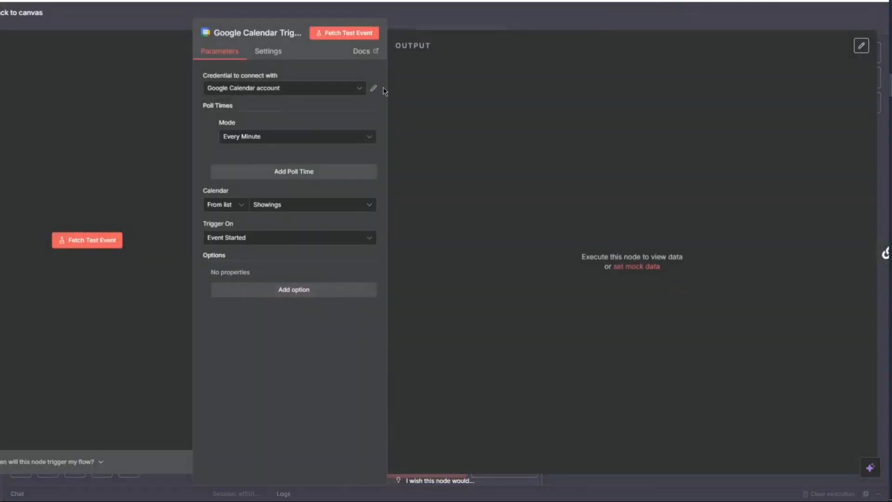
pyautogui.click(467, 29)
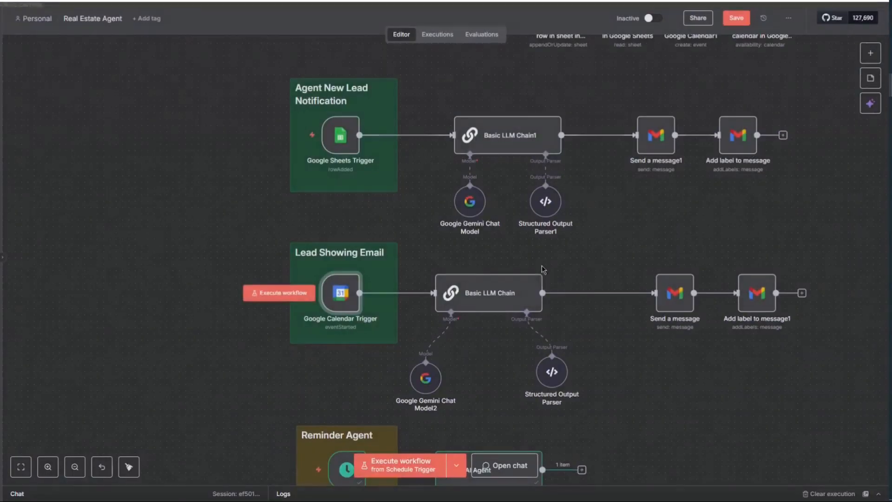
pyautogui.doubleClick(500, 296)
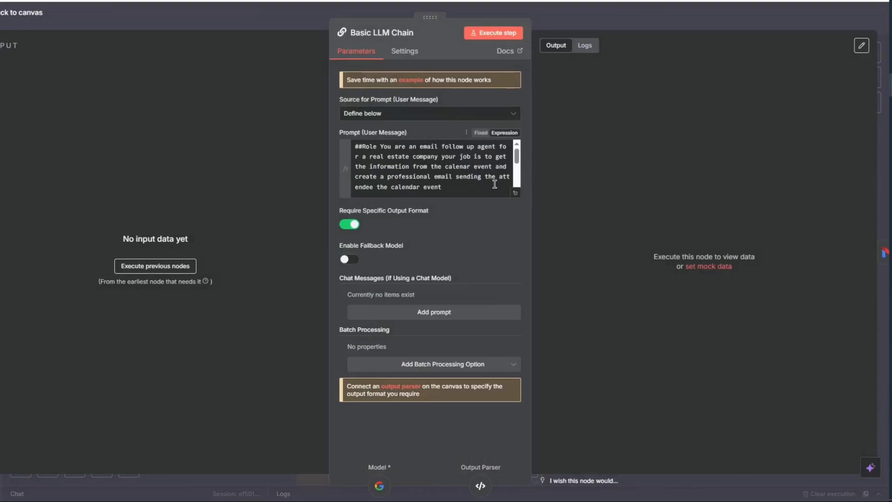
pyautogui.click(515, 198)
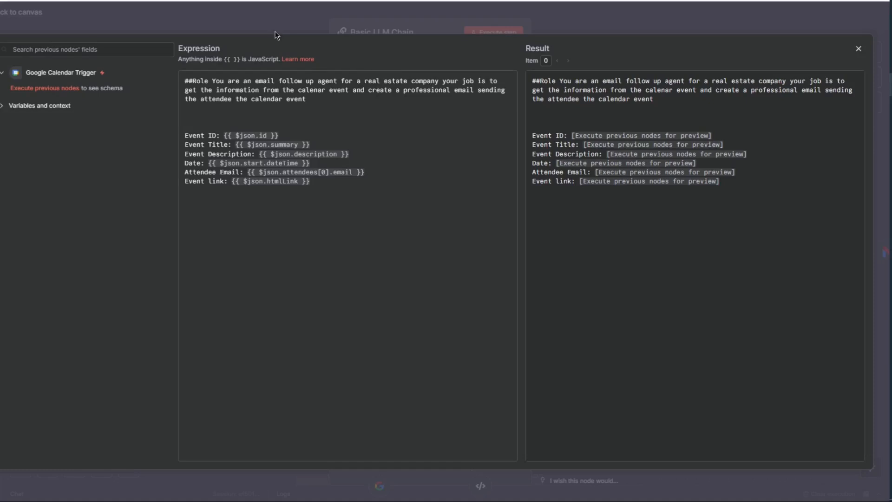
pyautogui.moveTo(184, 135); pyautogui.dragTo(291, 184)
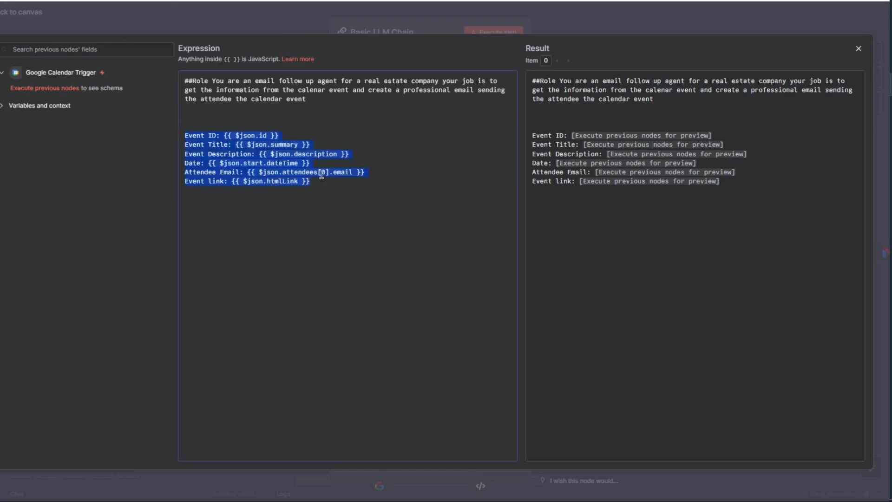
pyautogui.click(183, 18)
pyautogui.click(175, 18)
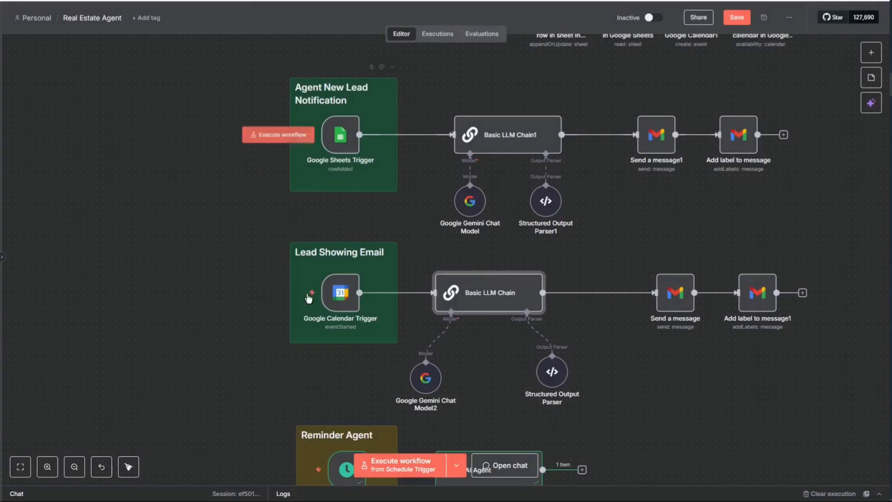
# - Inspect the Send a message node's Send operation and recipient address
pyautogui.click(676, 304)
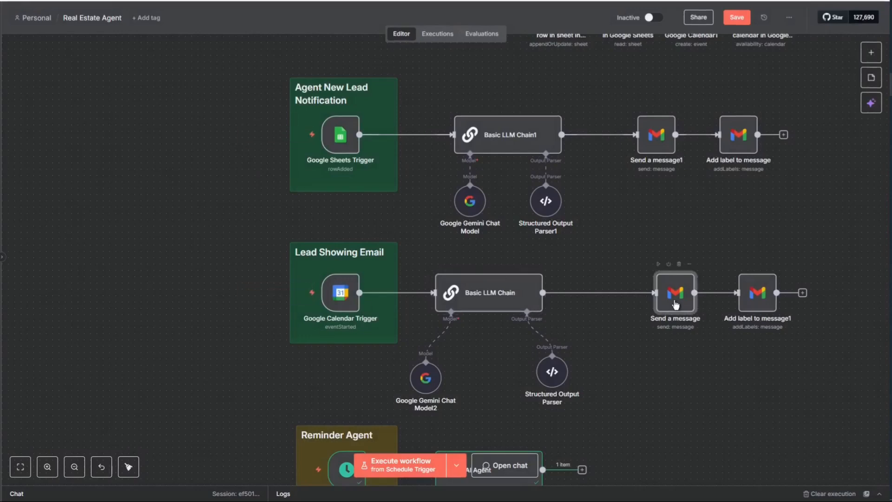
pyautogui.doubleClick(675, 304)
pyautogui.press('Escape')
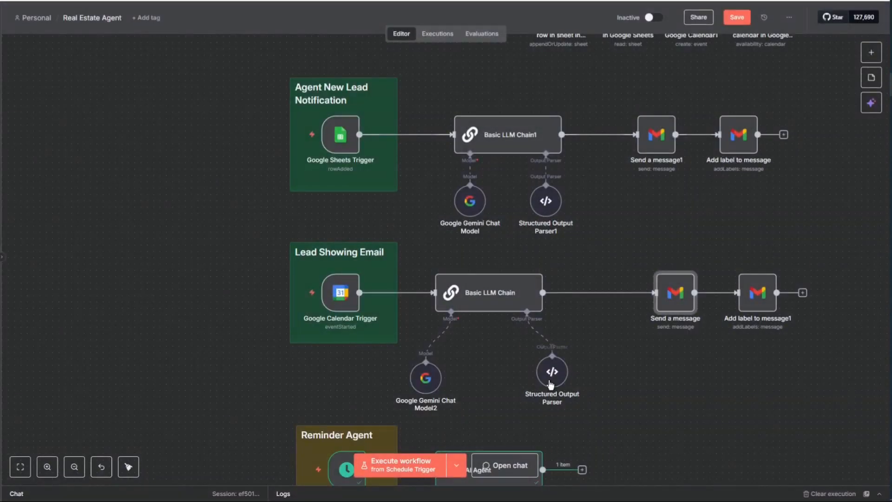
pyautogui.doubleClick(676, 297)
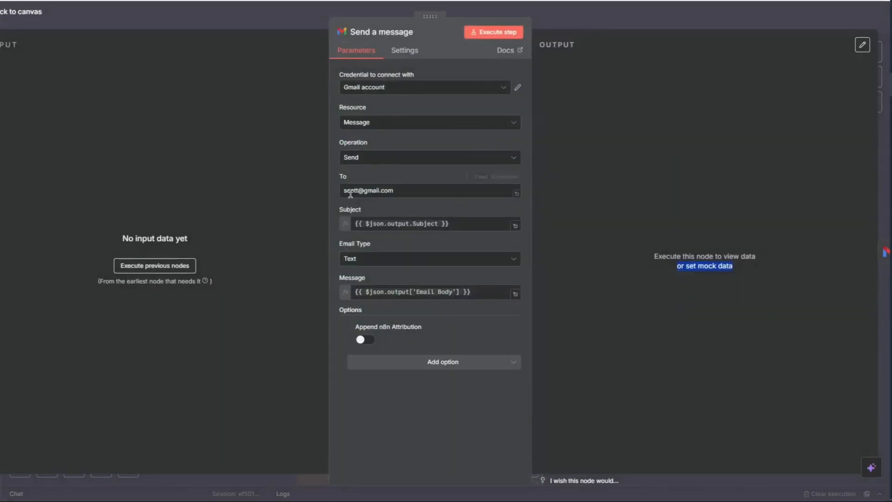
pyautogui.moveTo(403, 190); pyautogui.dragTo(329, 191)
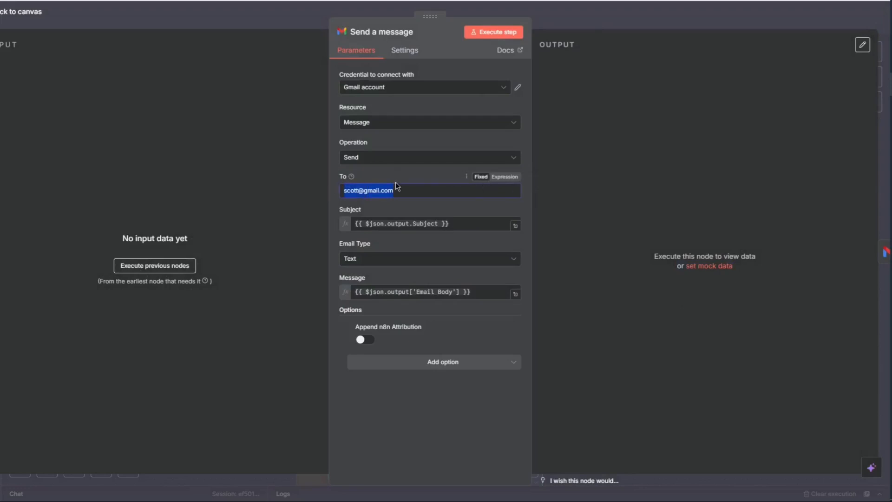
pyautogui.click(393, 162)
pyautogui.click(297, 171)
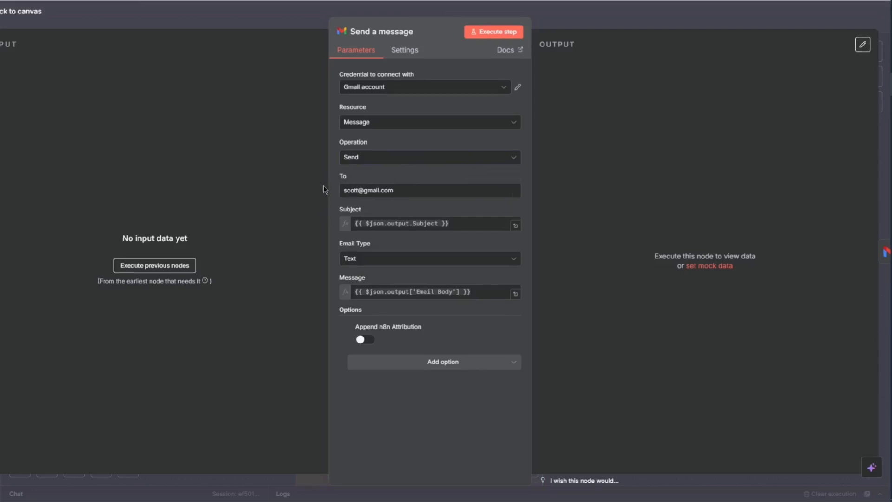
pyautogui.moveTo(344, 189); pyautogui.dragTo(433, 191)
pyautogui.click(432, 191)
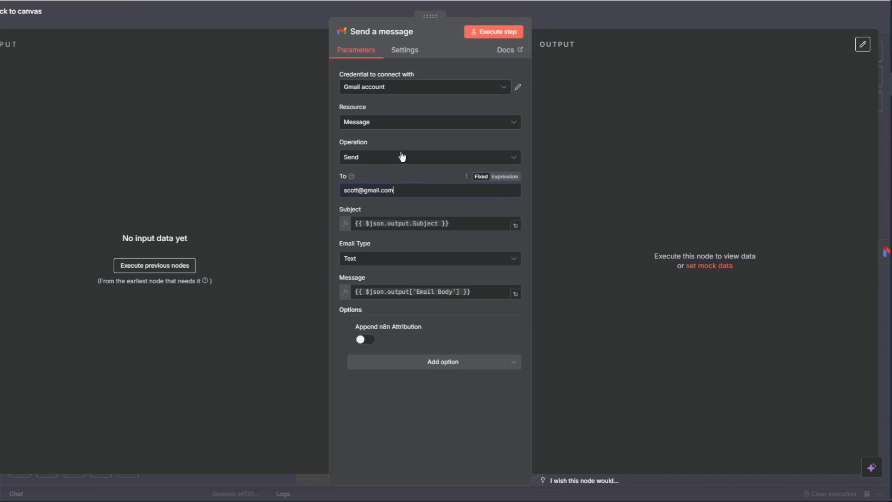
pyautogui.click(208, 25)
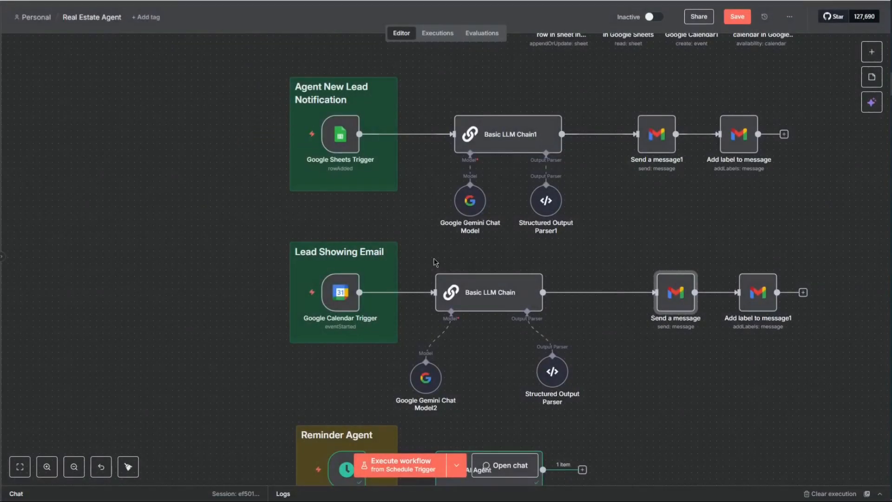
pyautogui.scroll(-2, 475, 272)
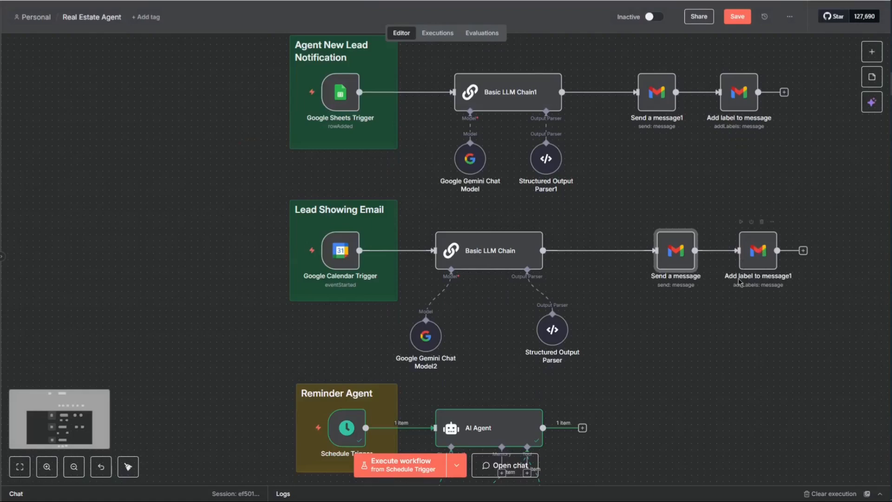
pyautogui.scroll(-2, 738, 283)
pyautogui.scroll(-4, 737, 286)
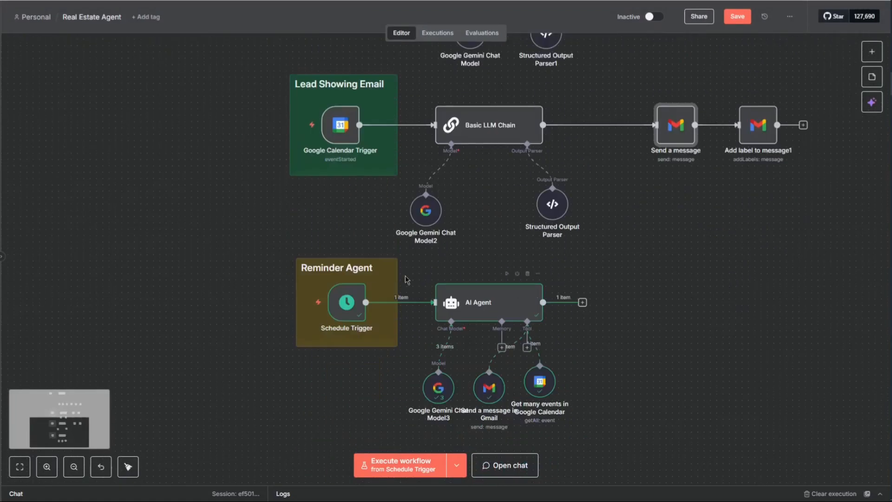
pyautogui.doubleClick(348, 302)
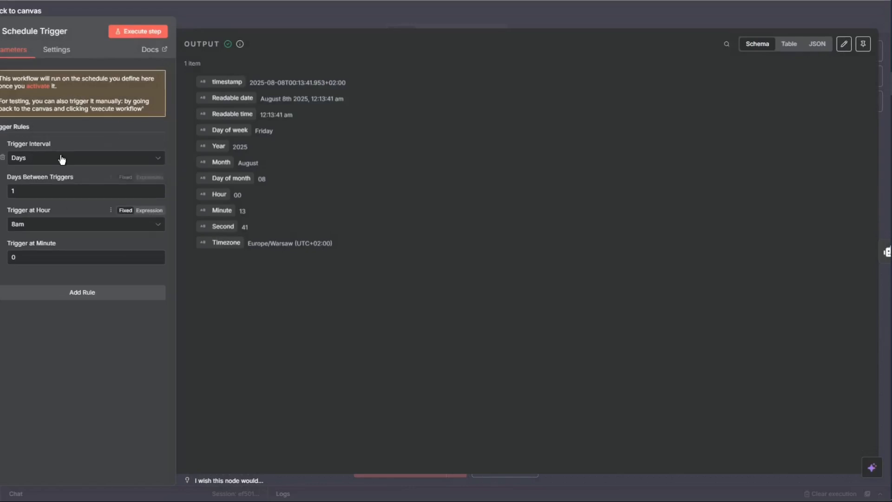
pyautogui.click(49, 226)
pyautogui.scroll(-5, 74, 353)
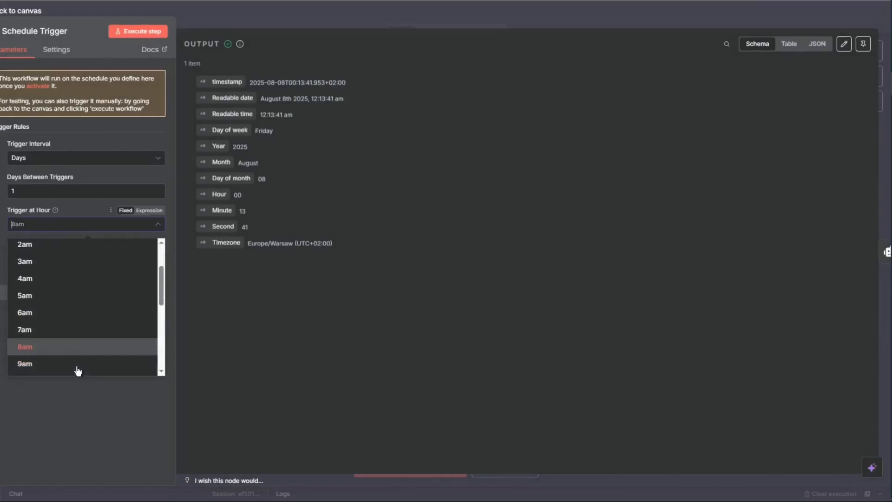
pyautogui.click(59, 251)
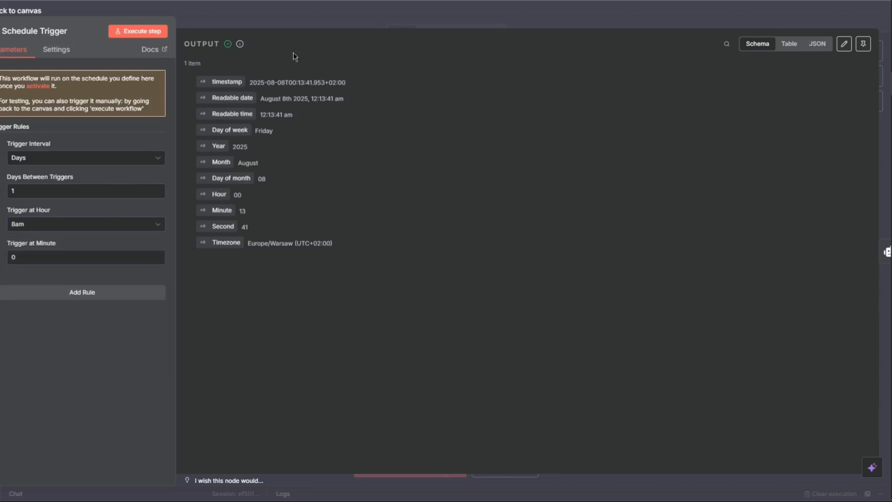
pyautogui.click(360, 22)
pyautogui.doubleClick(455, 307)
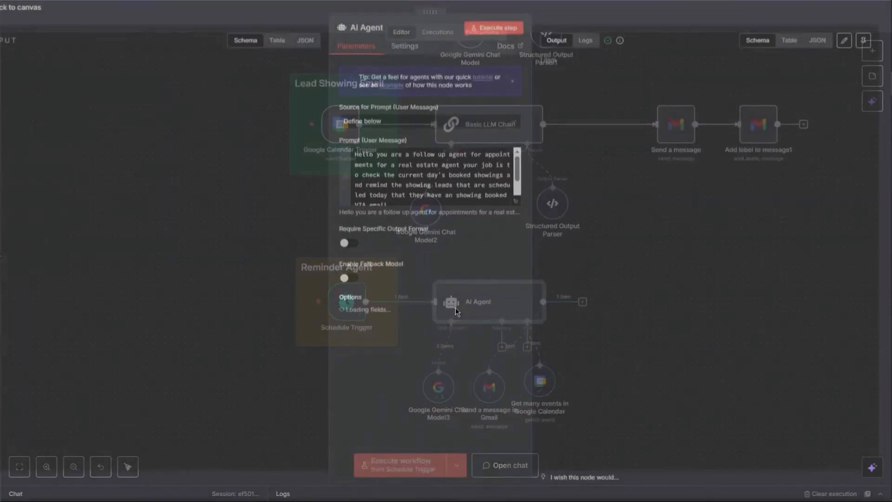
pyautogui.click(516, 206)
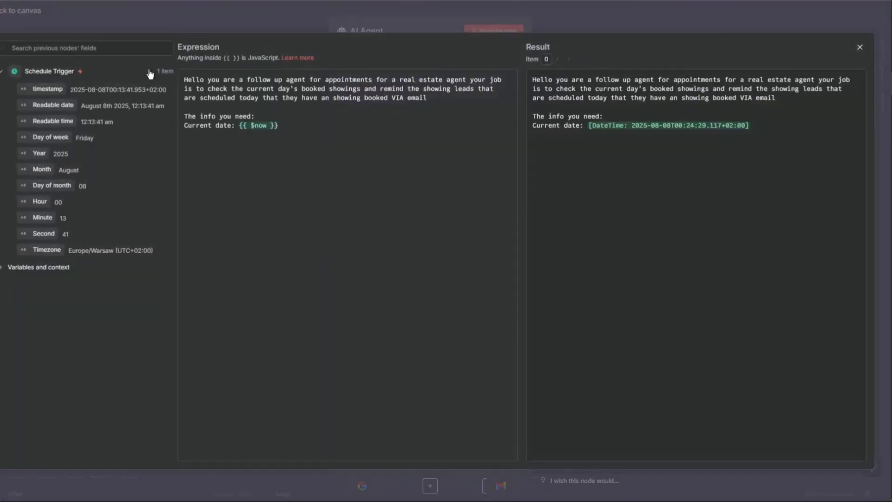
pyautogui.moveTo(176, 76); pyautogui.dragTo(230, 85)
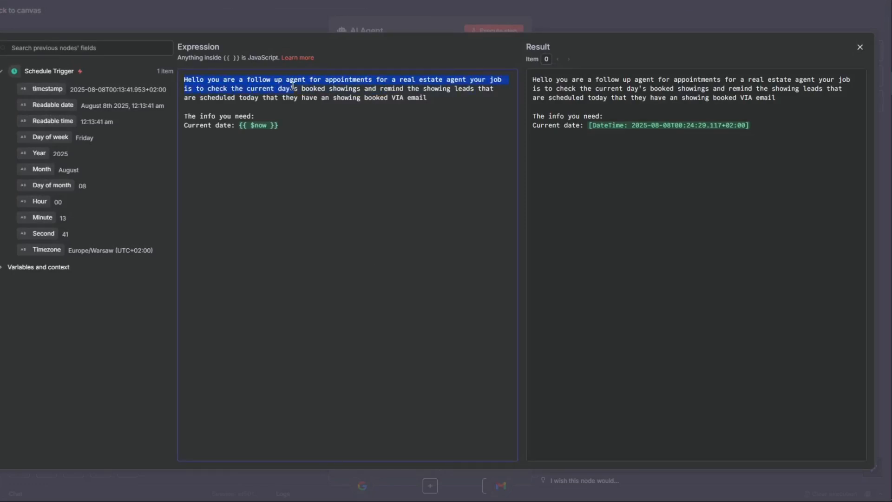
pyautogui.moveTo(303, 86); pyautogui.dragTo(430, 96)
pyautogui.click(325, 124)
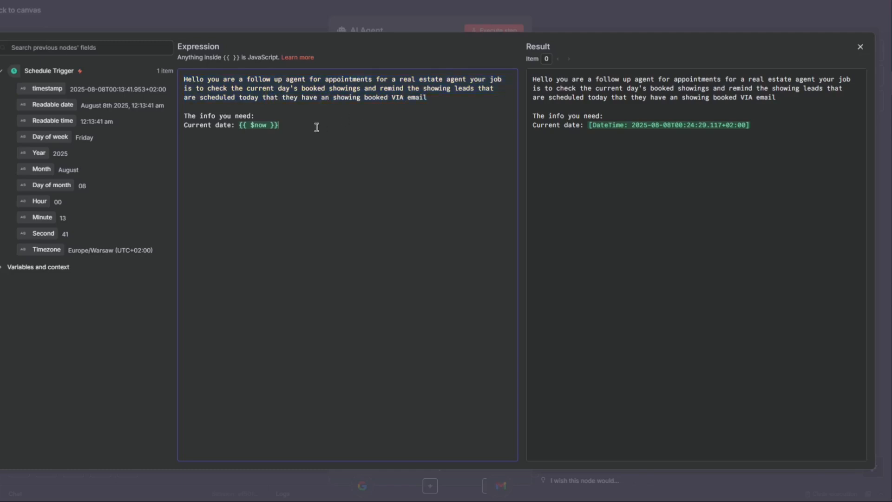
pyautogui.moveTo(186, 114); pyautogui.dragTo(288, 124)
pyautogui.click(291, 139)
pyautogui.click(174, 29)
pyautogui.click(44, 13)
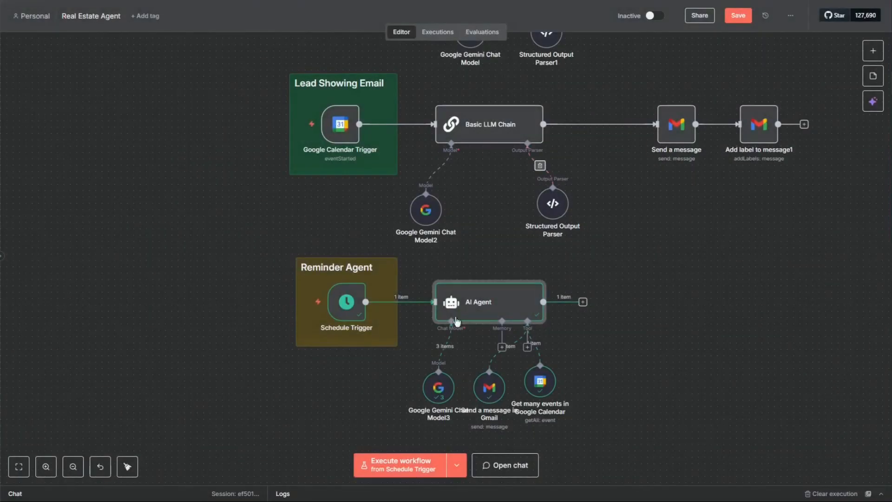
pyautogui.click(546, 386)
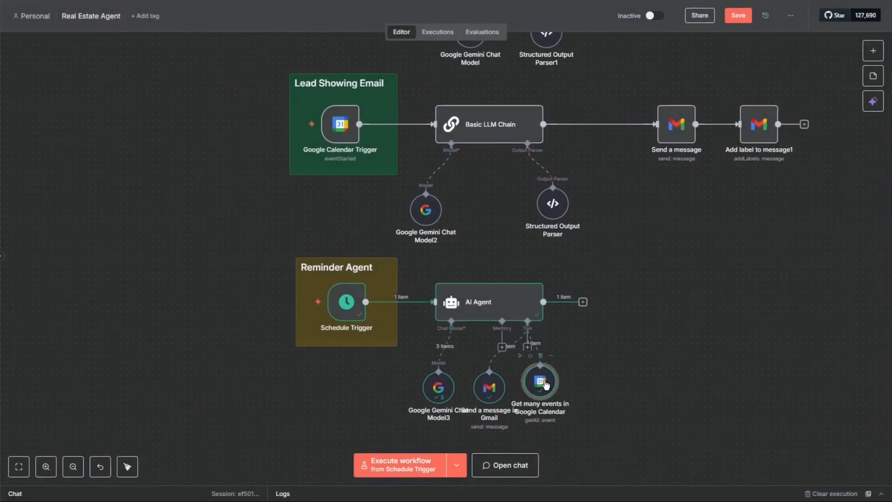
pyautogui.click(494, 393)
pyautogui.doubleClick(494, 398)
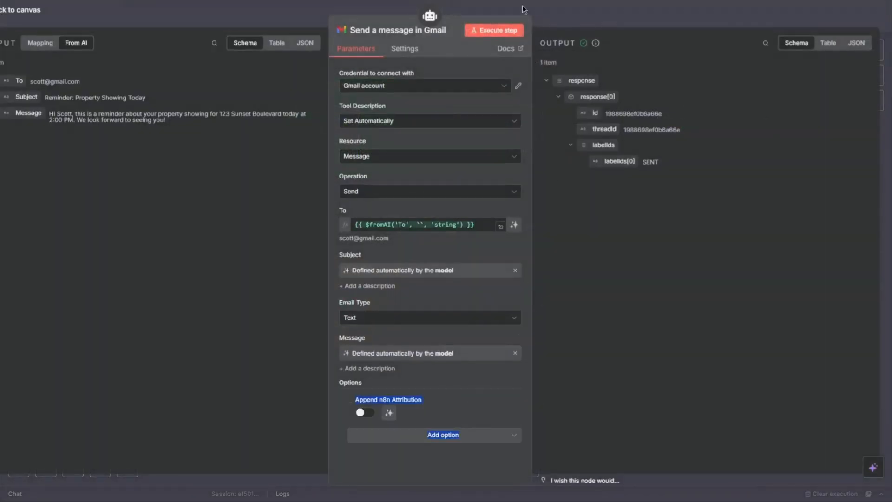
pyautogui.click(545, 17)
pyautogui.scroll(-2, 439, 279)
pyautogui.scroll(8, 440, 279)
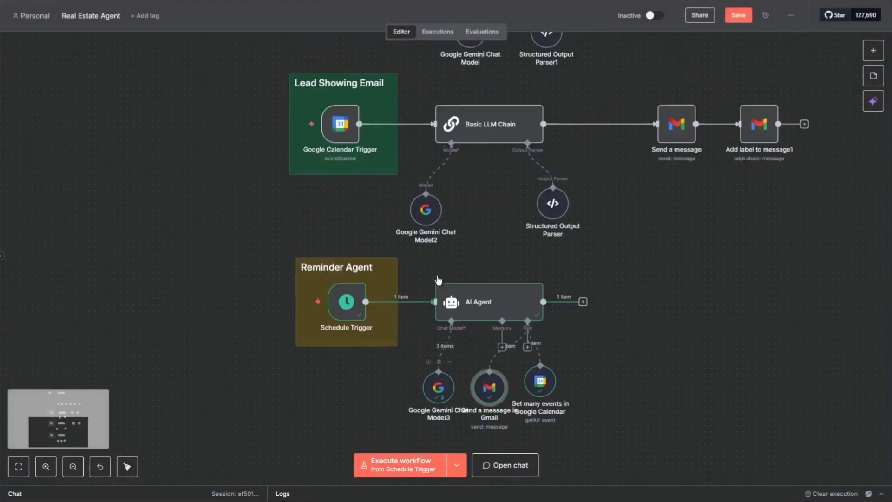
pyautogui.scroll(4, 442, 278)
# - Save the Real Estate Agent workflow and zoom out to show all four flows
pyautogui.click(738, 15)
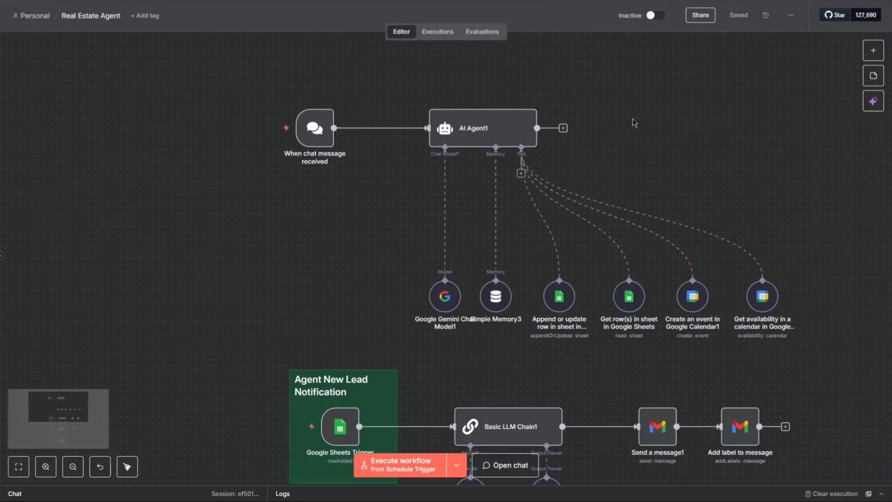
pyautogui.scroll(-2, 627, 117)
pyautogui.scroll(-3, 548, 209)
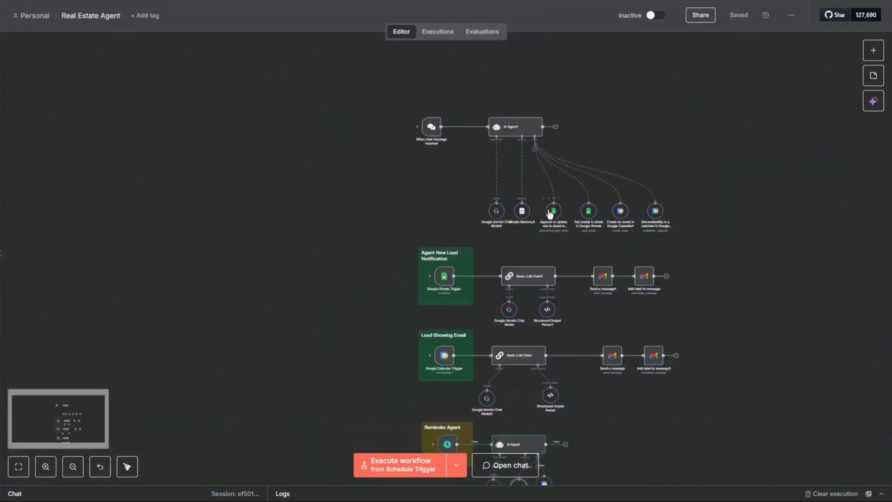
pyautogui.scroll(-1, 639, 230)
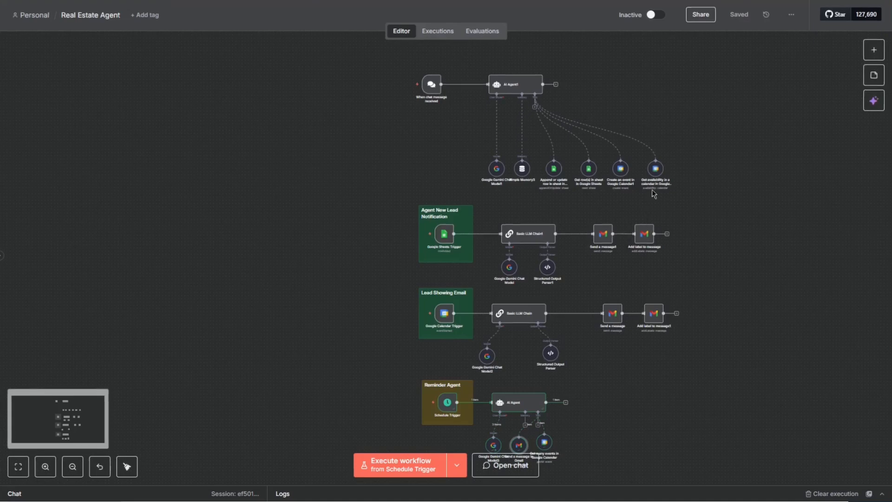
pyautogui.scroll(3, 669, 199)
pyautogui.scroll(-4, 688, 191)
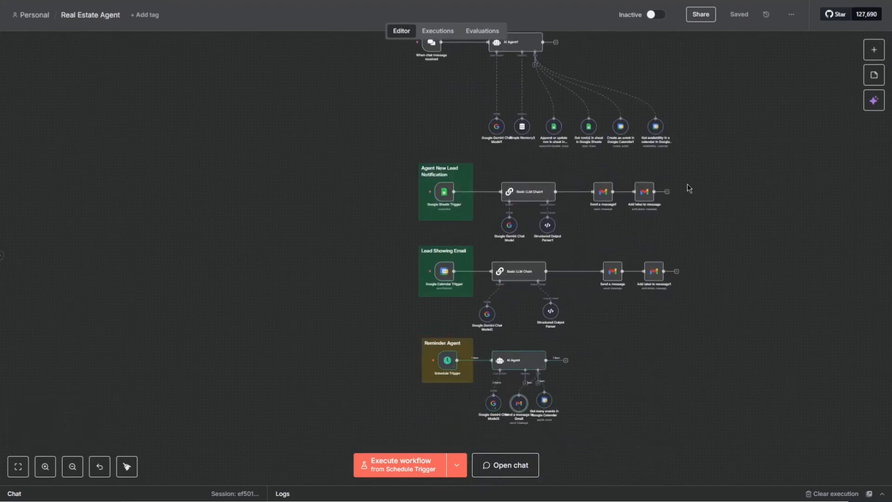
pyautogui.scroll(3, 706, 188)
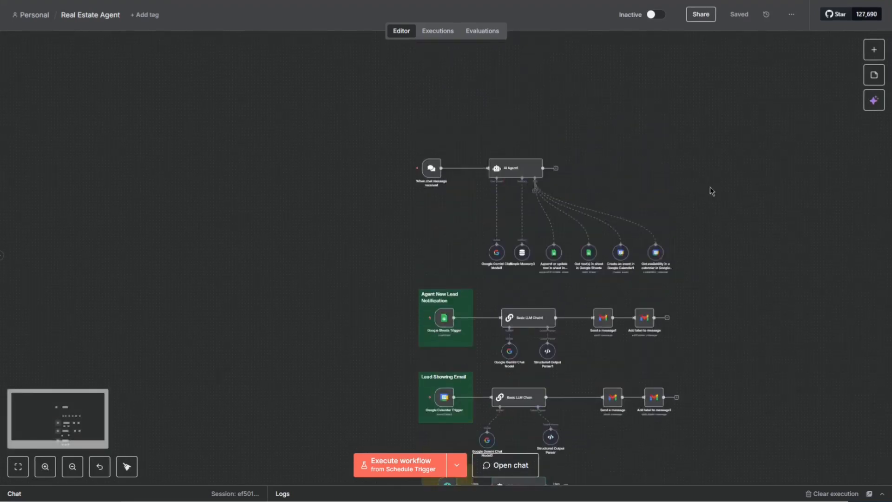